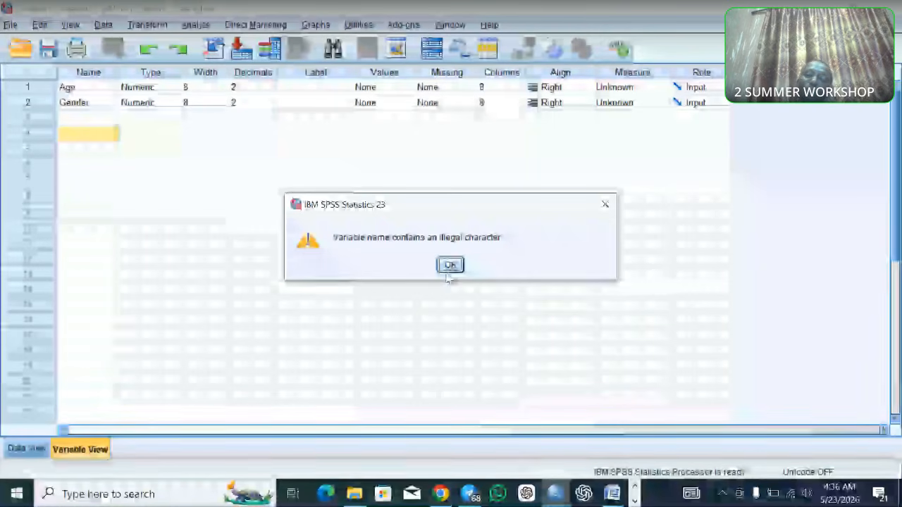
- Try to name the third variable "Reason for migration" with spaces between the words
left_click(448, 269)
left_click(60, 119)
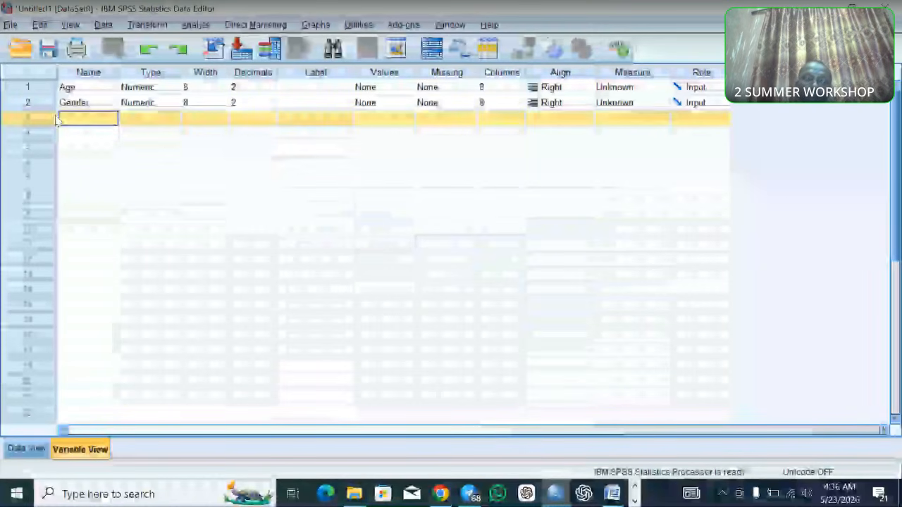
left_click(100, 120)
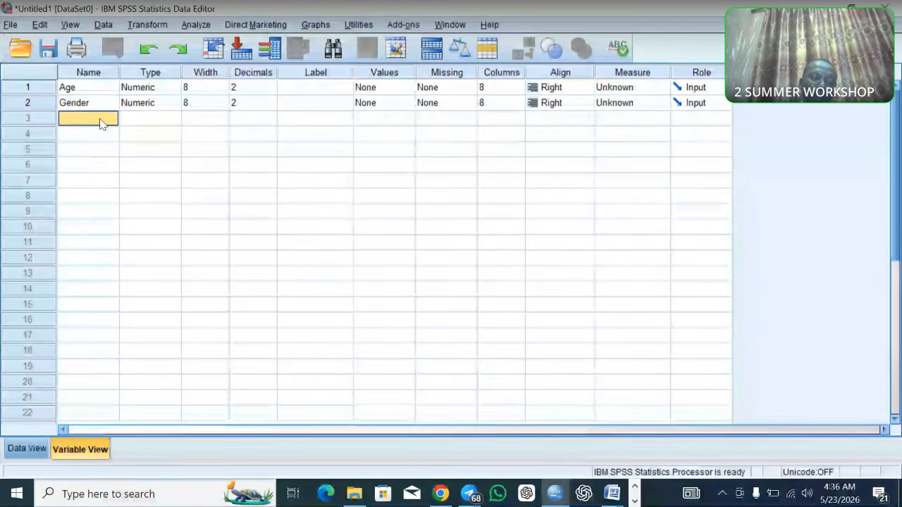
type("Reason")
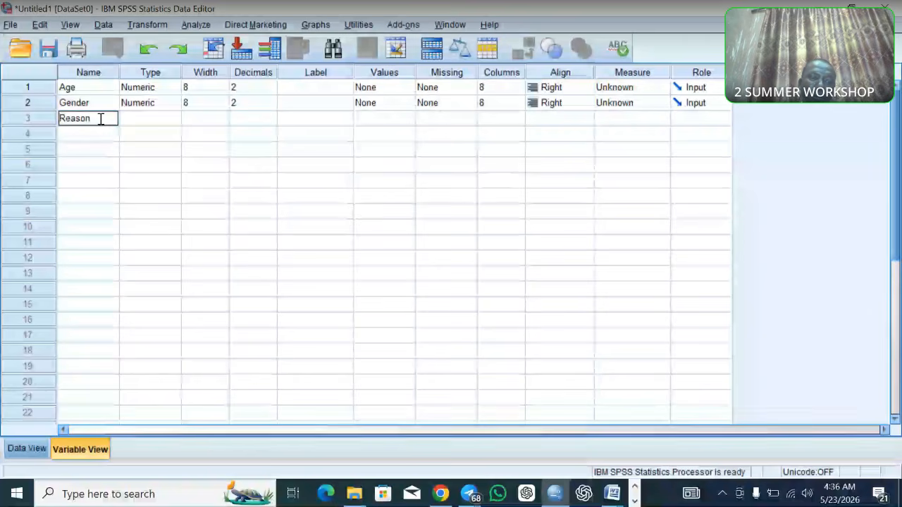
type(" for migration")
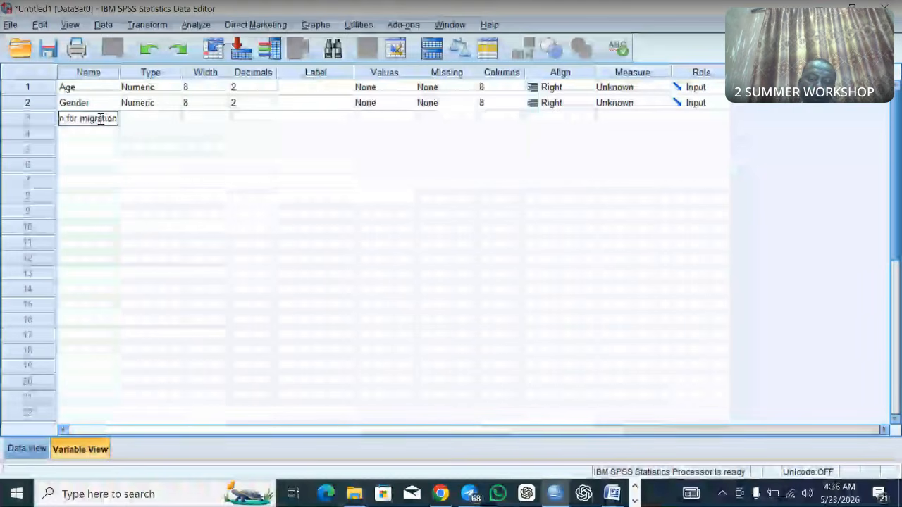
key("Return")
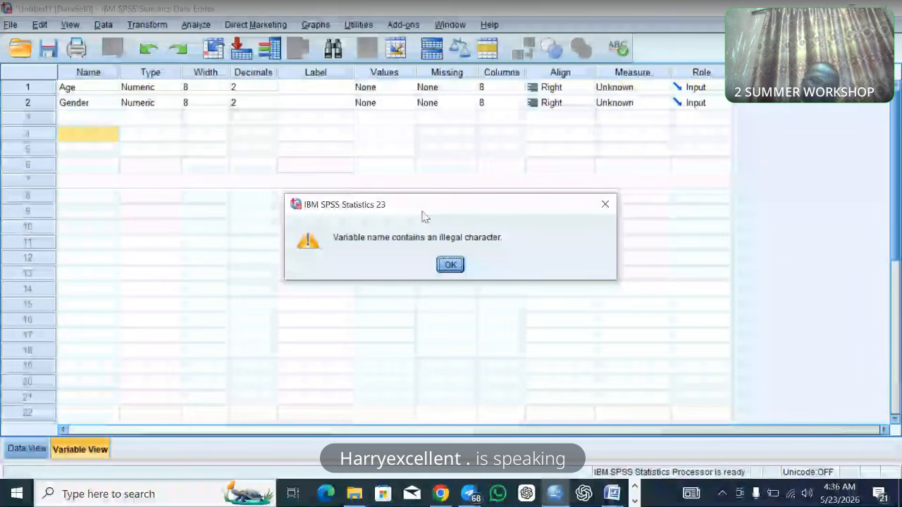
left_click(450, 265)
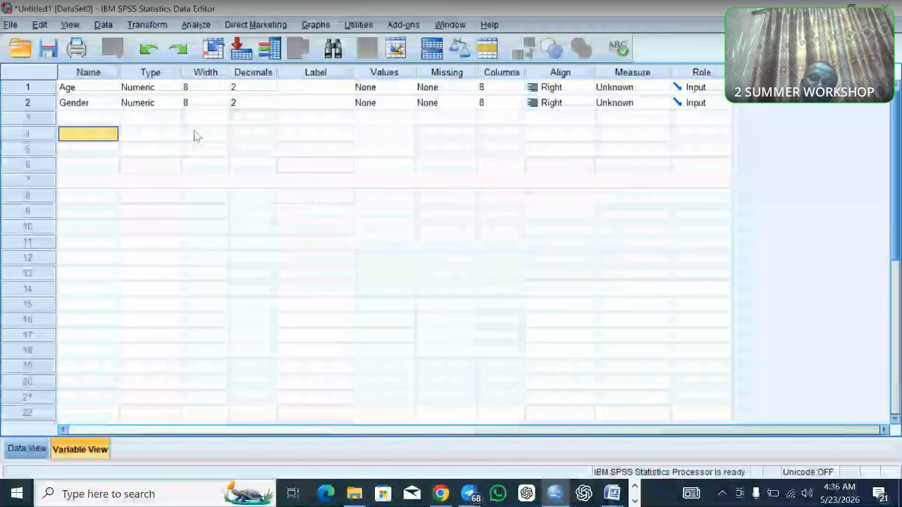
- Name the third variable Reason_for_migration, using underscores between the words
left_click(90, 120)
left_click(90, 117)
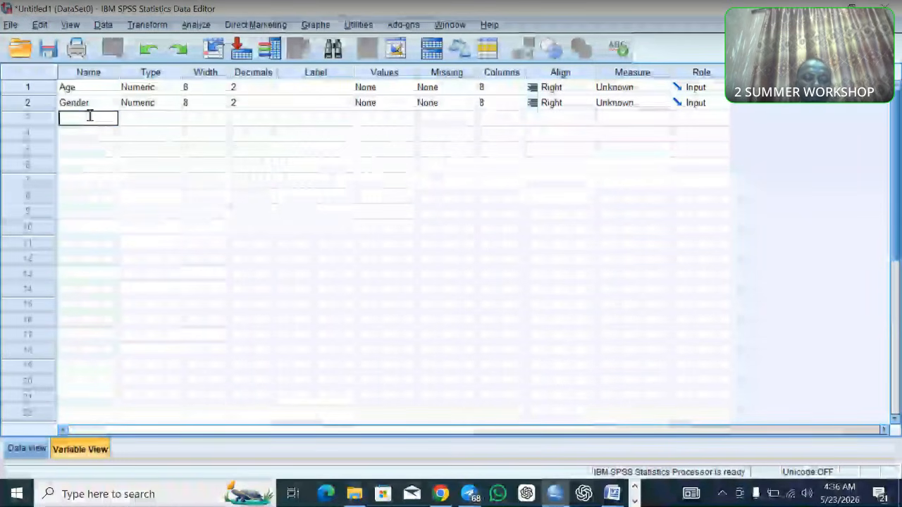
type("Re")
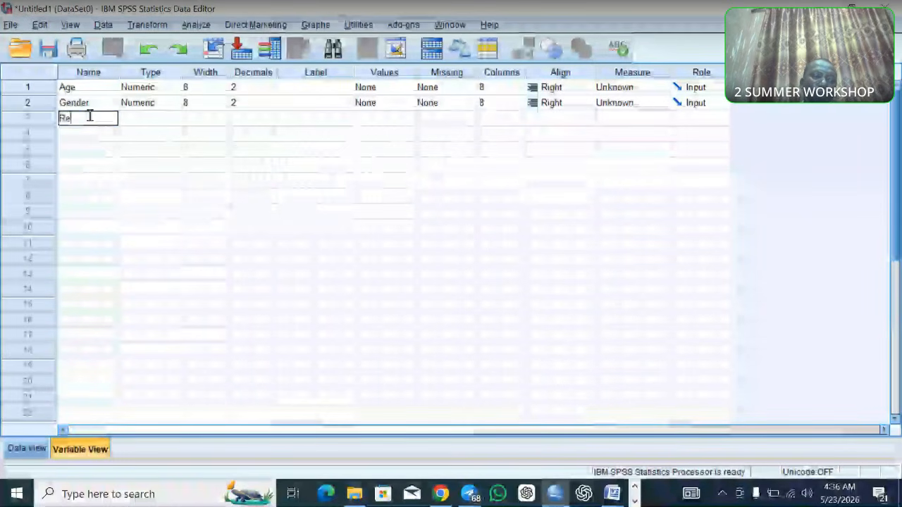
type("as")
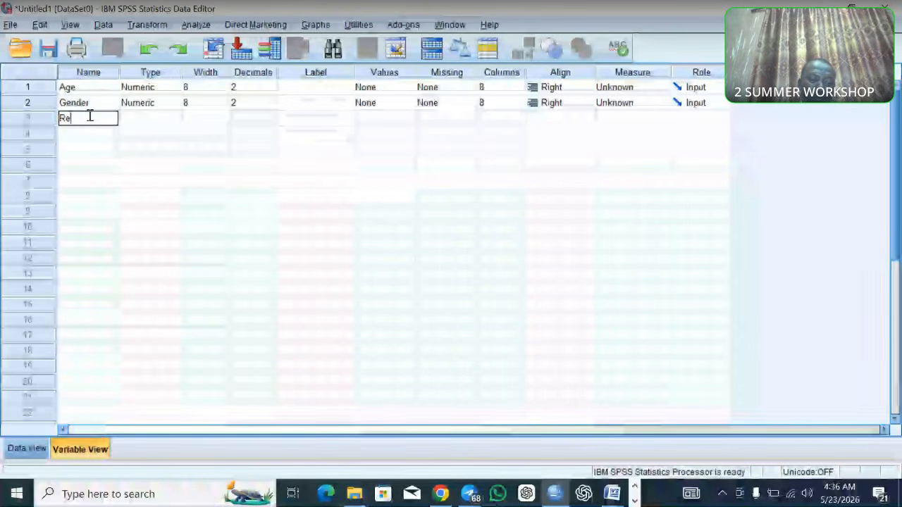
type("on_for_")
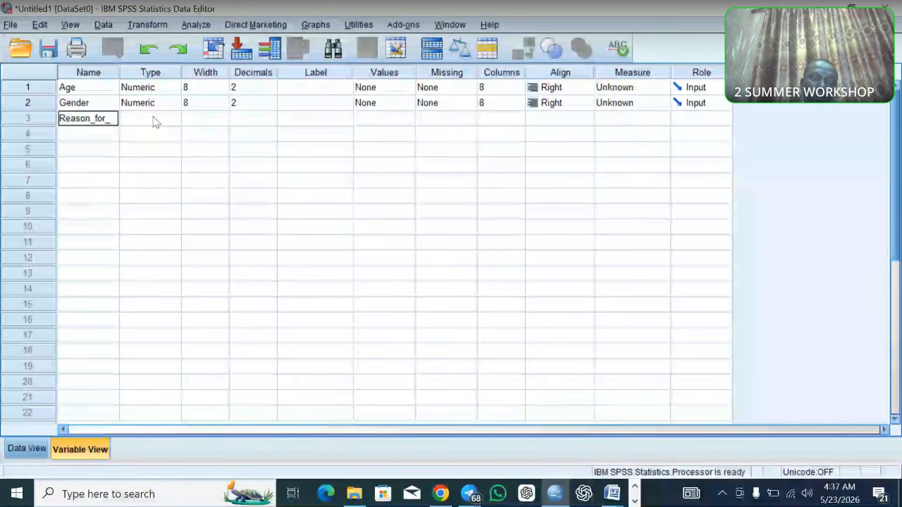
type("igration")
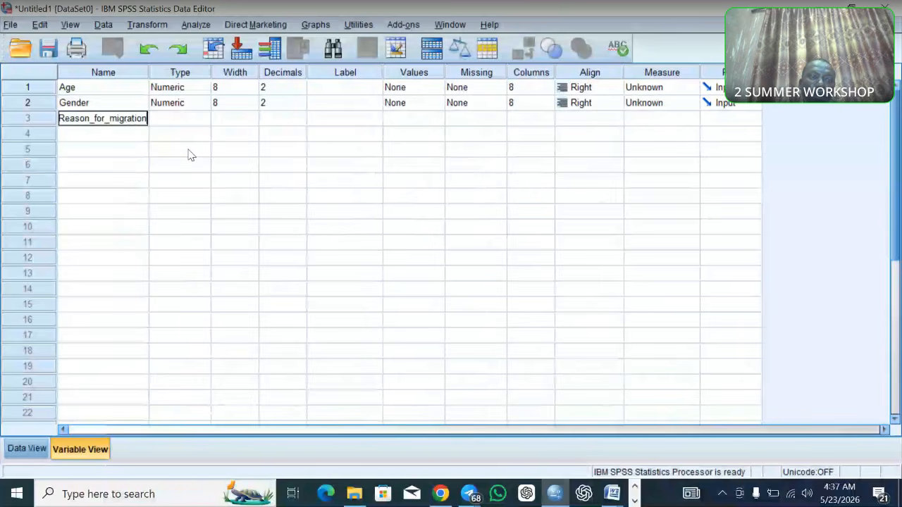
left_click(91, 124)
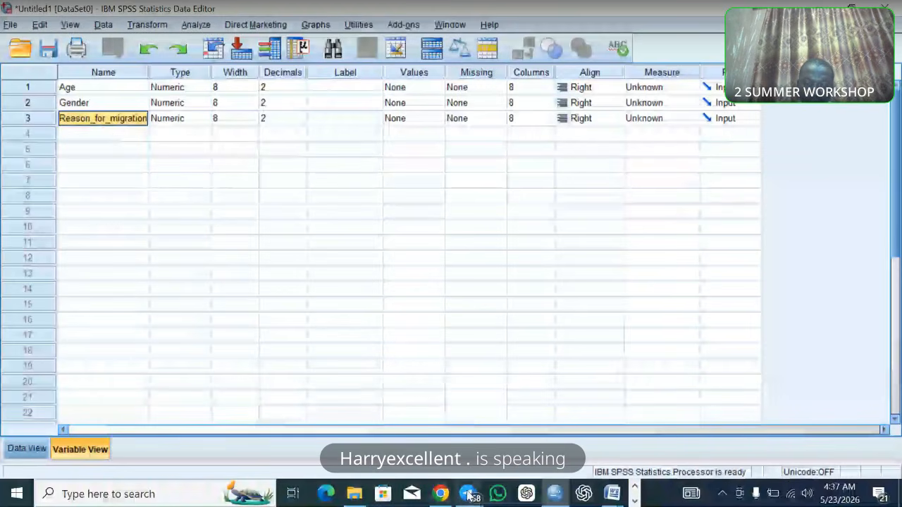
- Check the personal information items in the Word questionnaire, and name the fourth variable Migration_status in SPSS
left_click(611, 493)
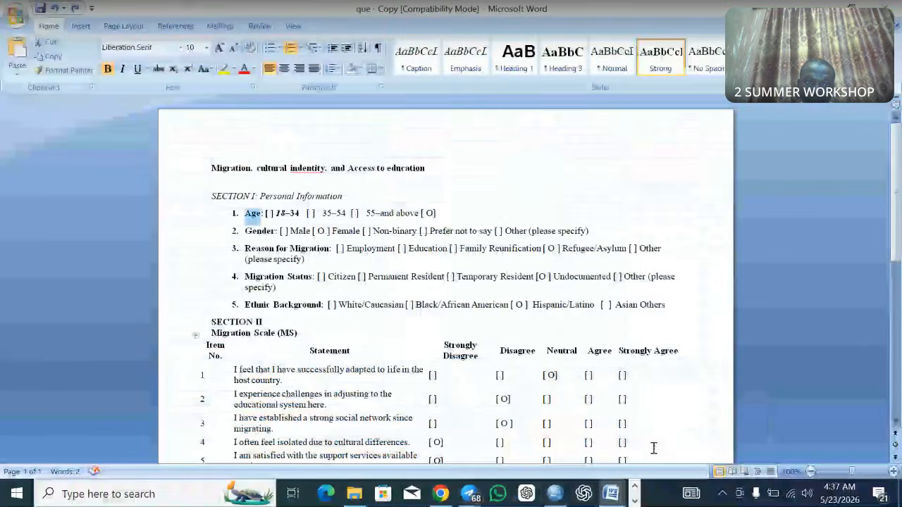
left_click(654, 445)
scroll(343, 286, "down", 2)
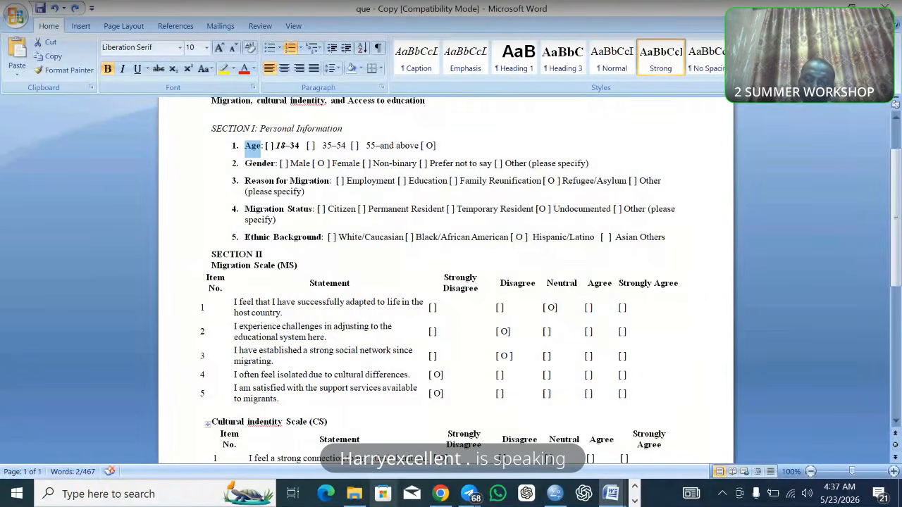
left_click(555, 493)
left_click(132, 135)
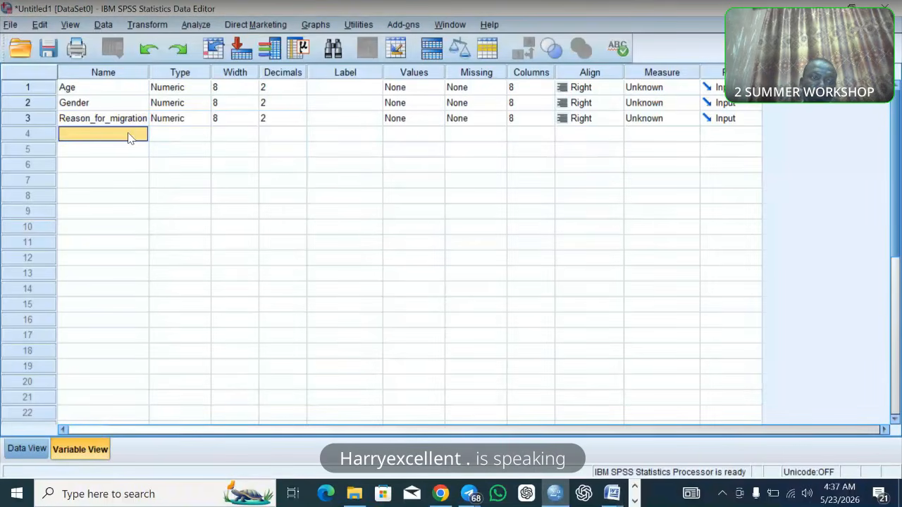
type("M")
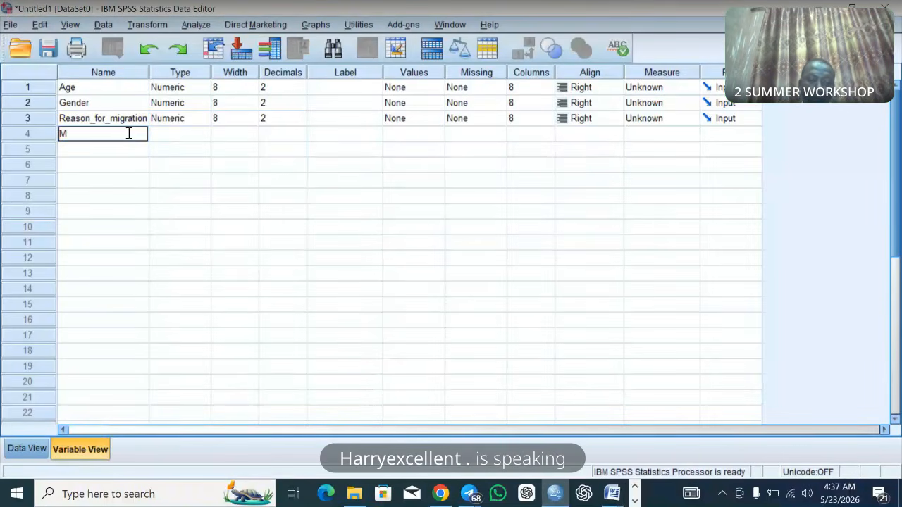
type("igration")
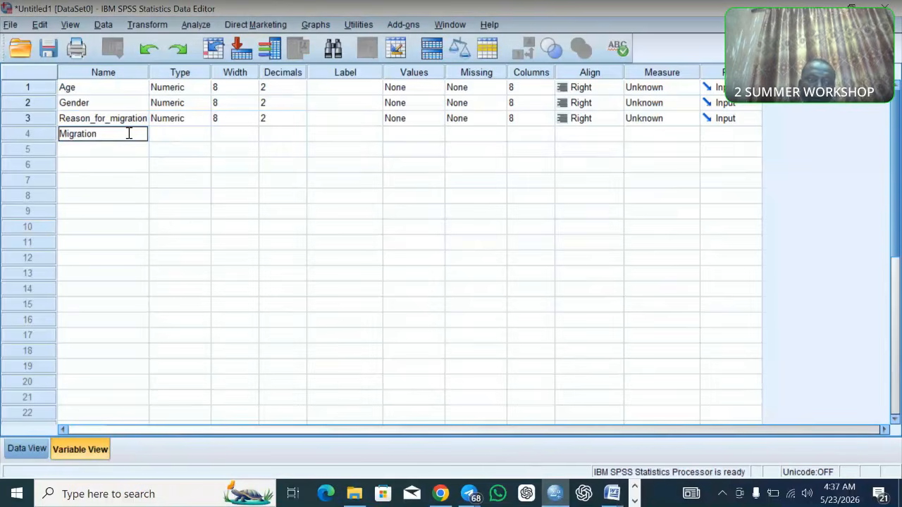
type("_")
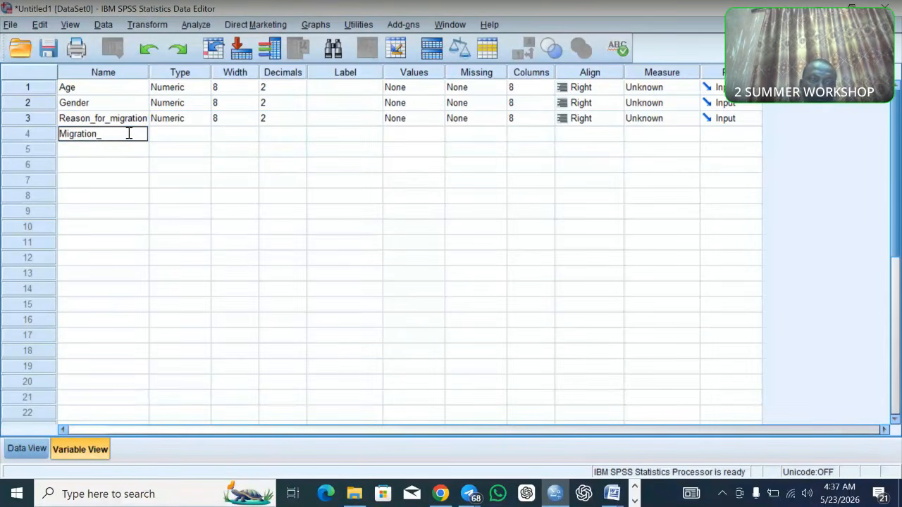
type("status")
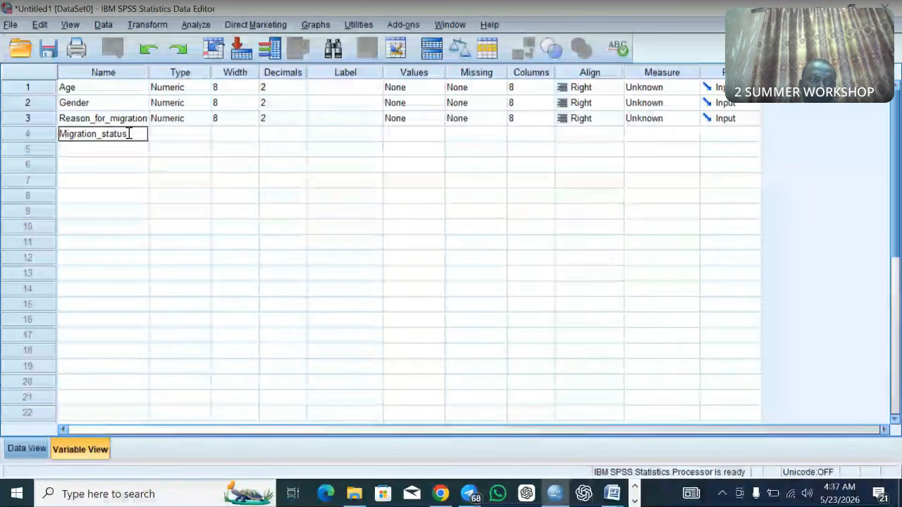
- Add a fifth variable named Ethnic_background below Migration_status
left_click(132, 153)
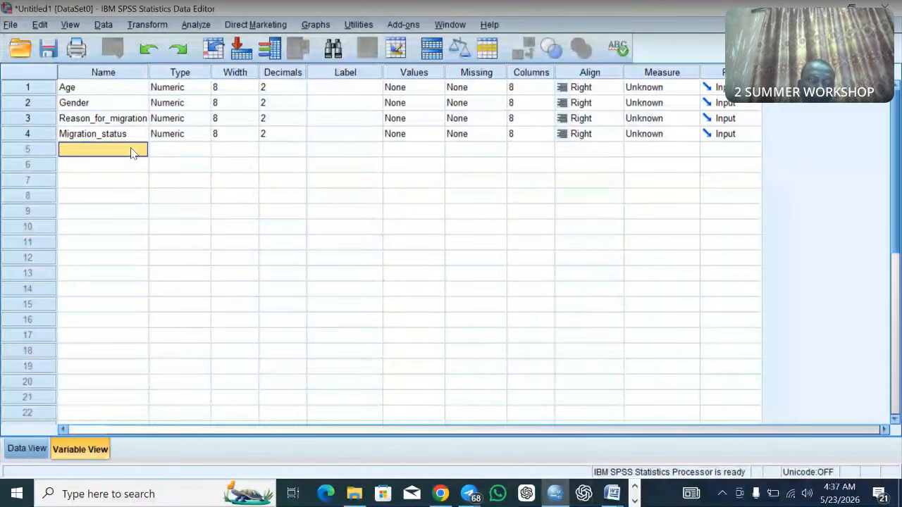
type("Ethnic_backgr")
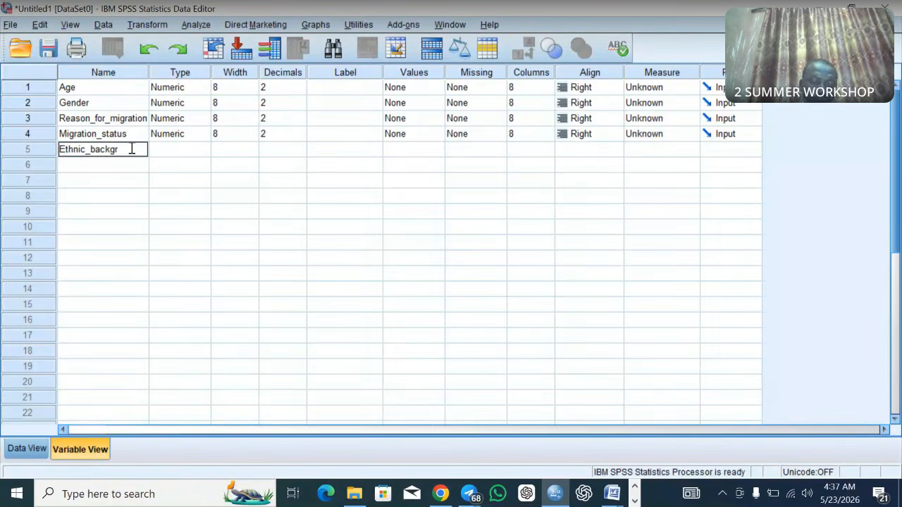
type("und")
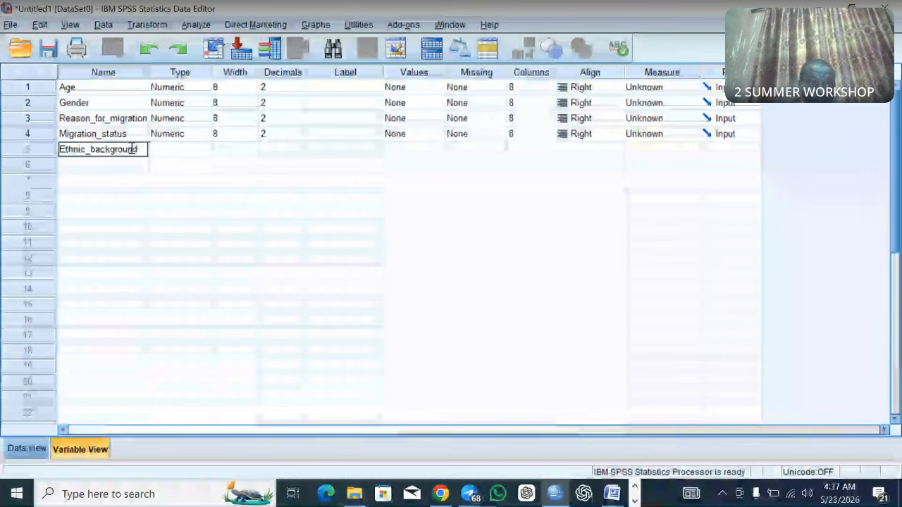
left_click(103, 181)
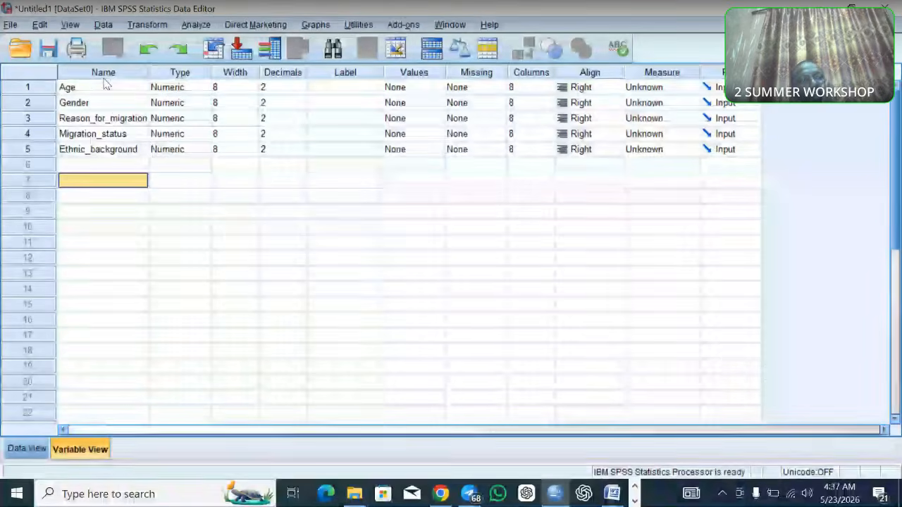
- Examine the Name, Type, Width and Decimals settings of the five defined variables
left_click_drag(96, 89, 102, 149)
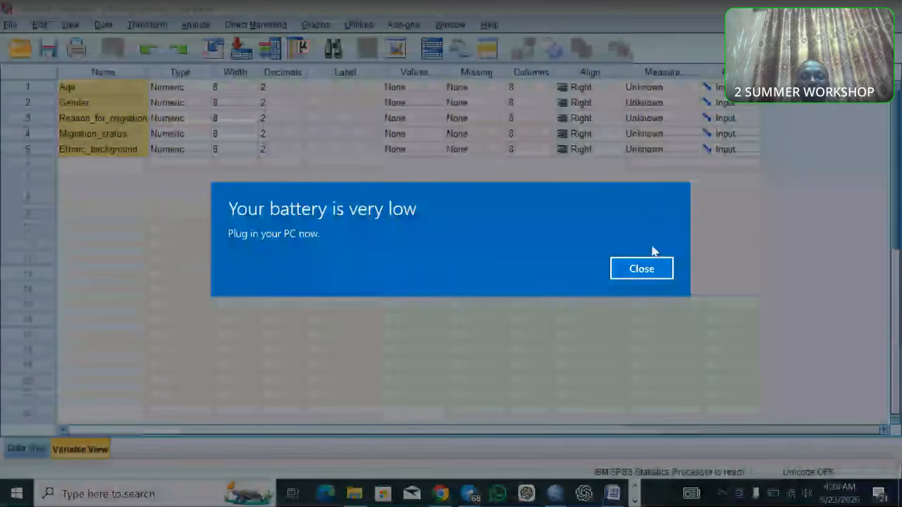
left_click(646, 267)
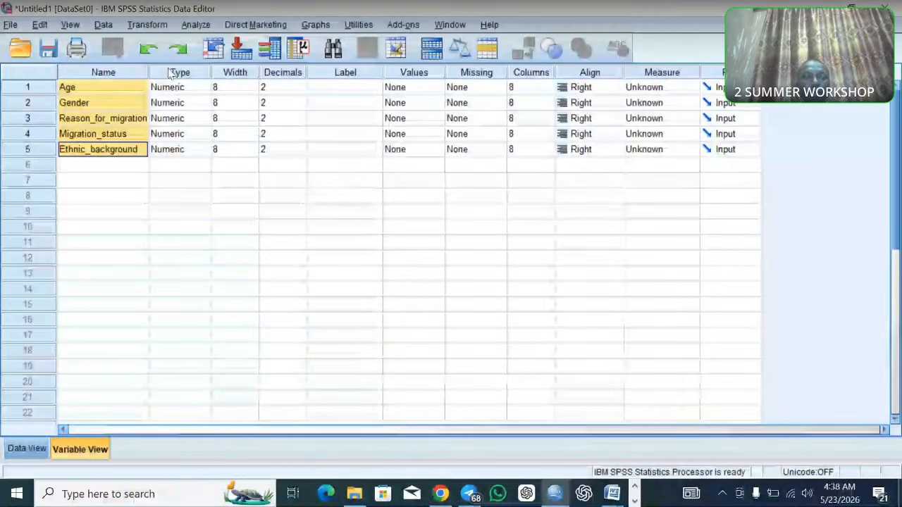
left_click_drag(181, 87, 197, 149)
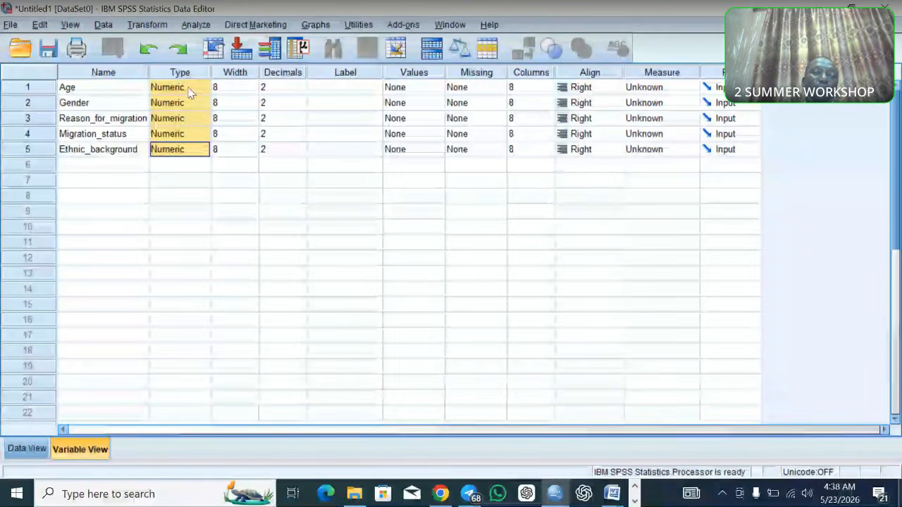
left_click_drag(189, 90, 191, 154)
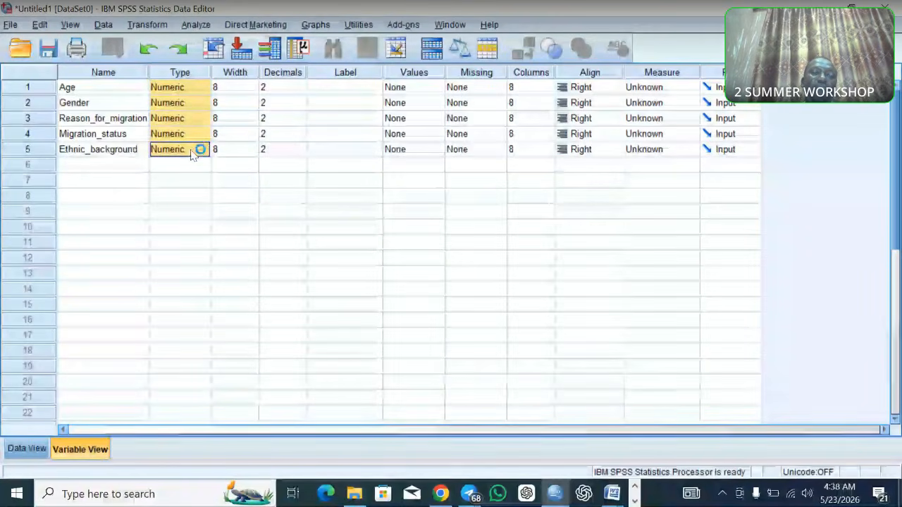
left_click(199, 179)
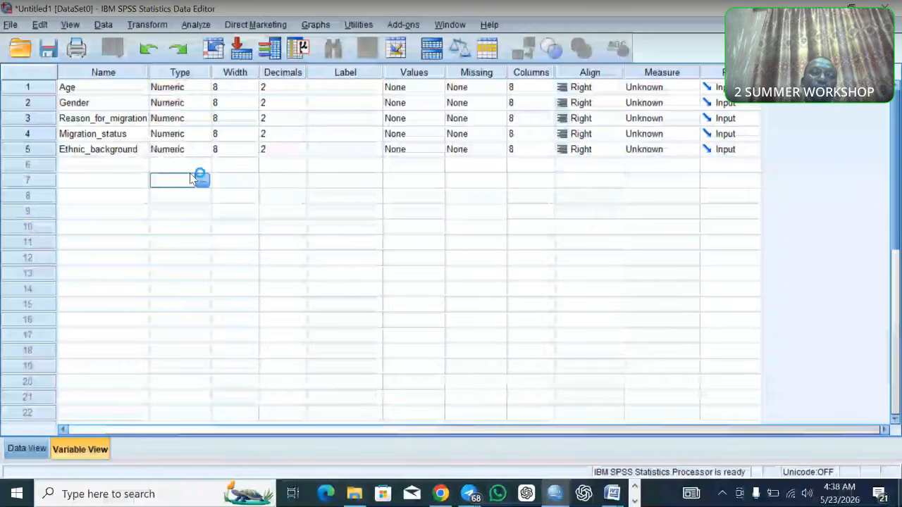
left_click(249, 202)
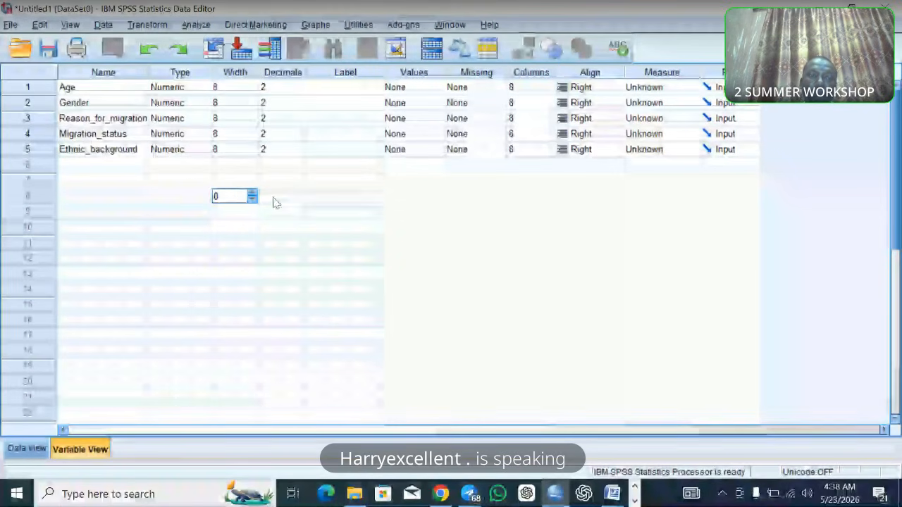
left_click(274, 199)
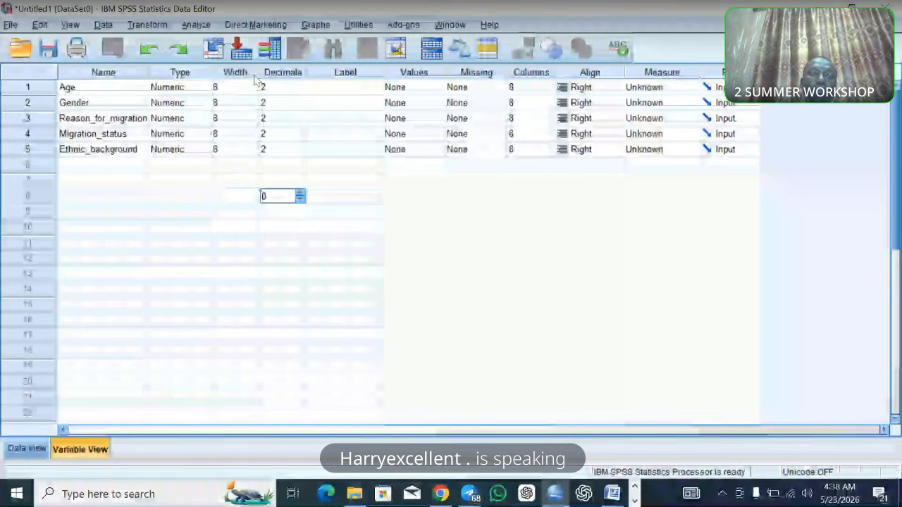
left_click(232, 87)
left_click_drag(232, 83, 234, 158)
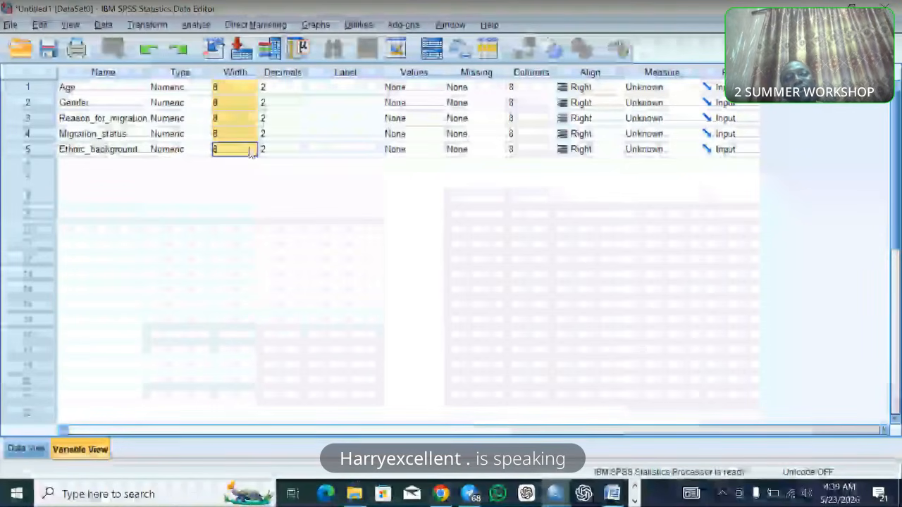
left_click(290, 87)
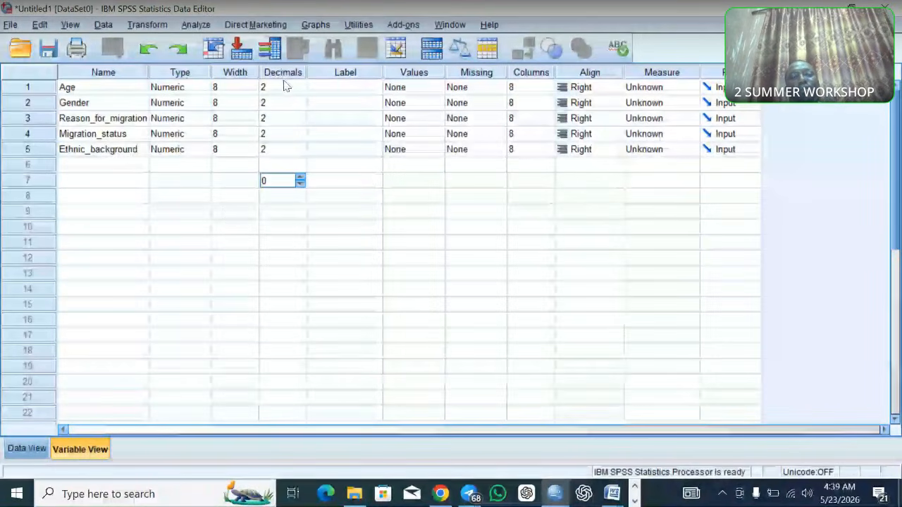
left_click(285, 85)
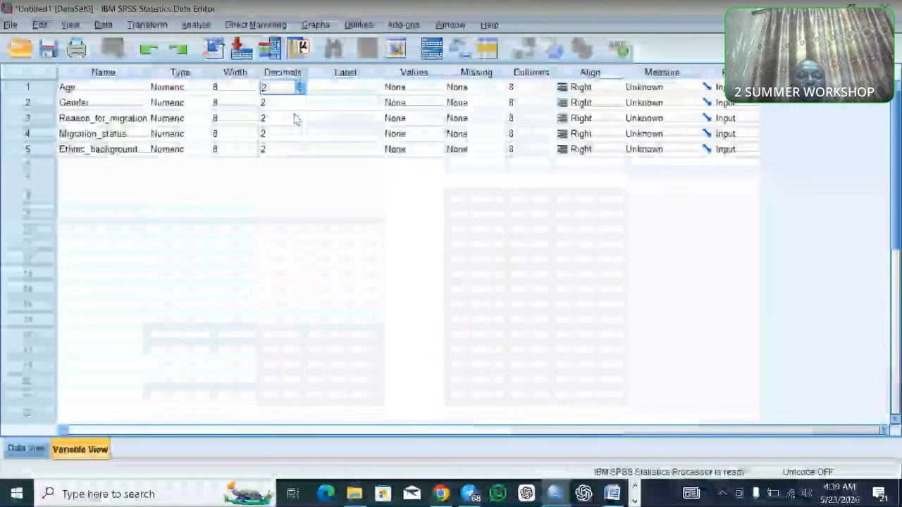
left_click(288, 149)
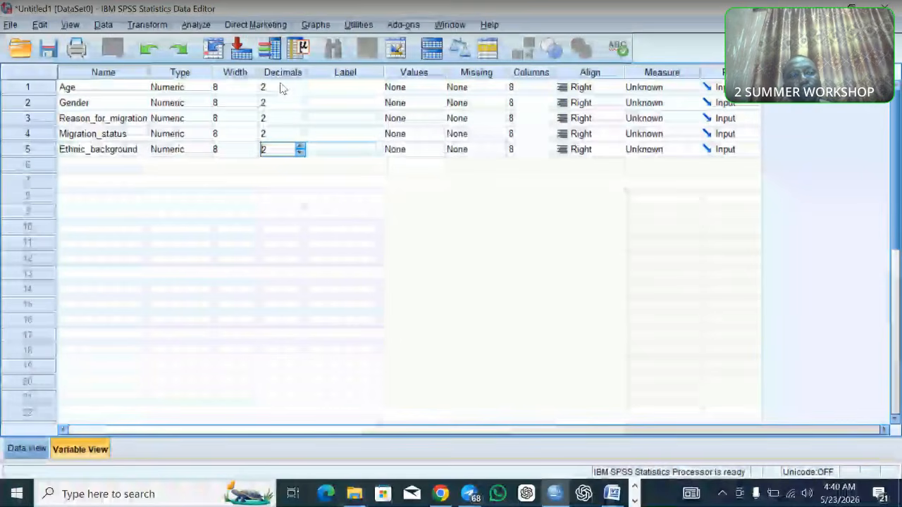
left_click(279, 87)
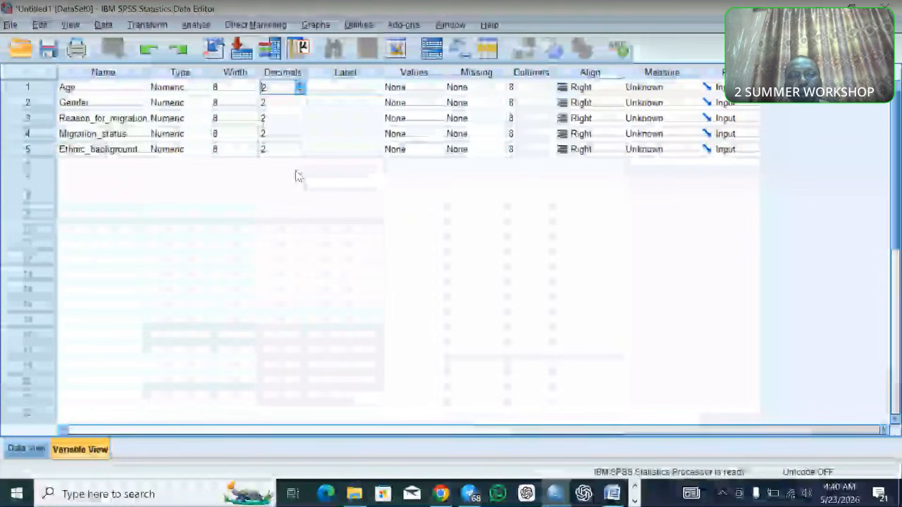
- Copy the names of the five variables into their Label cells
left_click(352, 167)
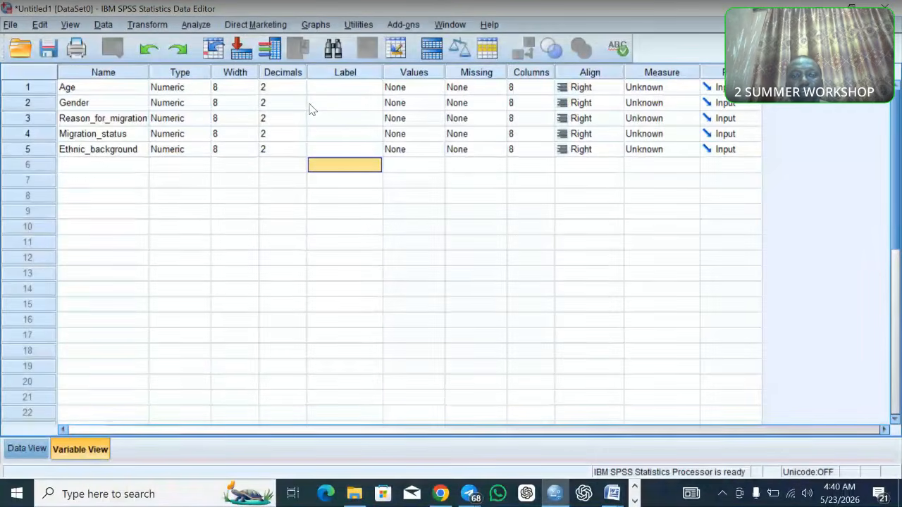
left_click(328, 90)
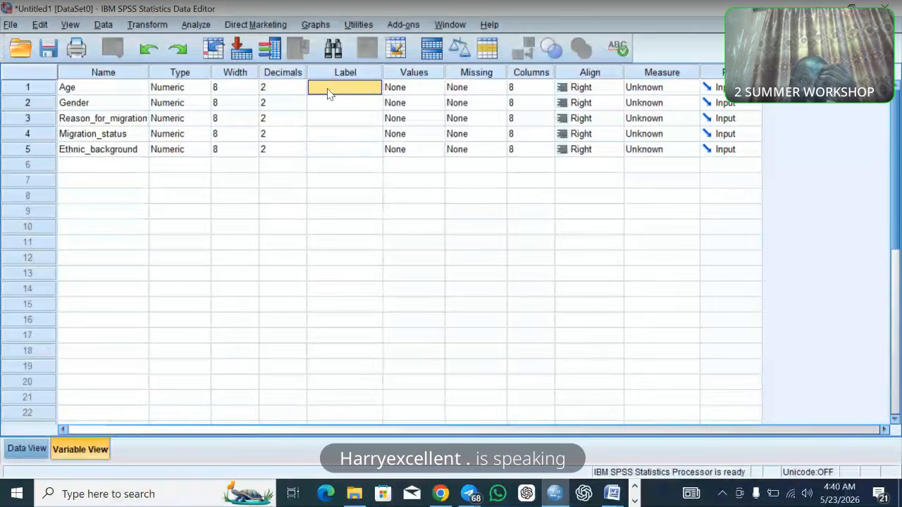
left_click_drag(328, 90, 336, 149)
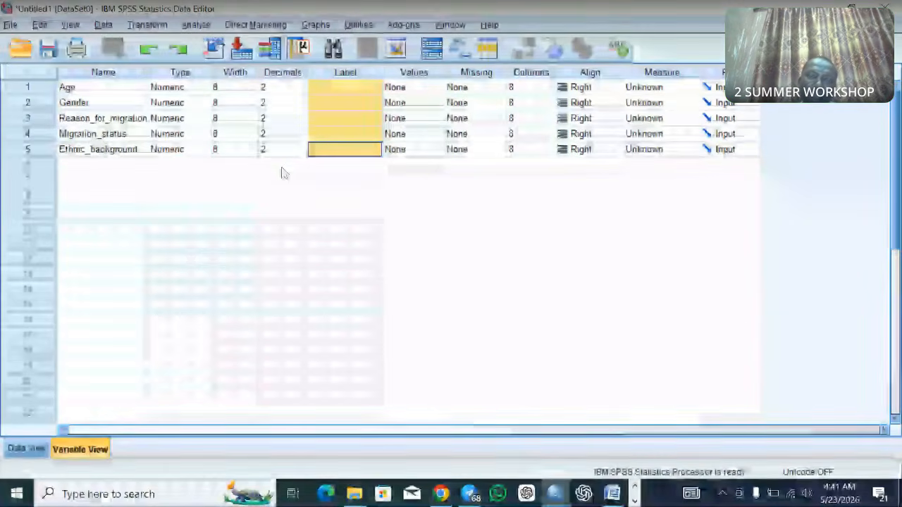
left_click(345, 90)
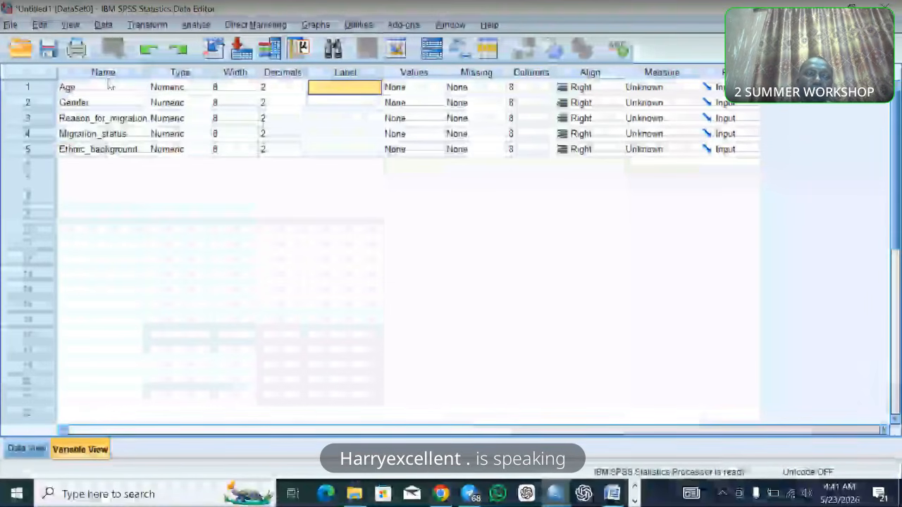
left_click_drag(106, 87, 127, 153)
key("ctrl+c")
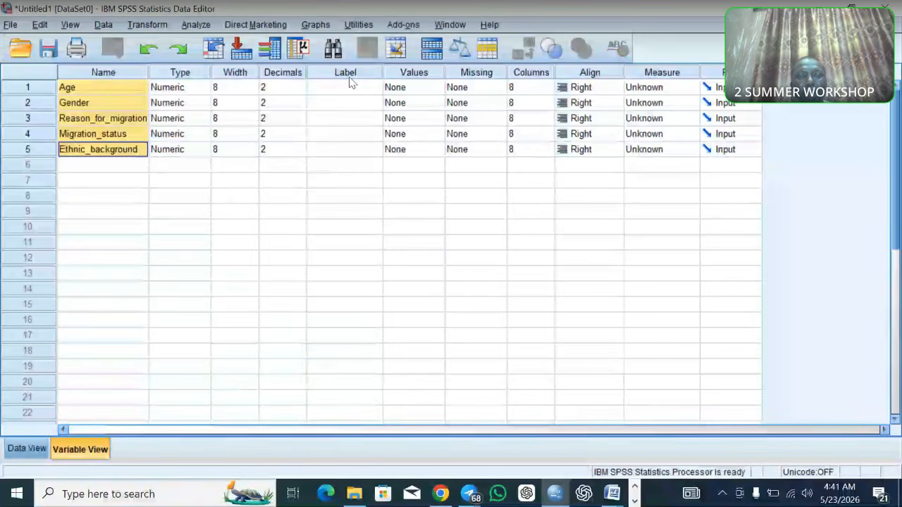
left_click(359, 87)
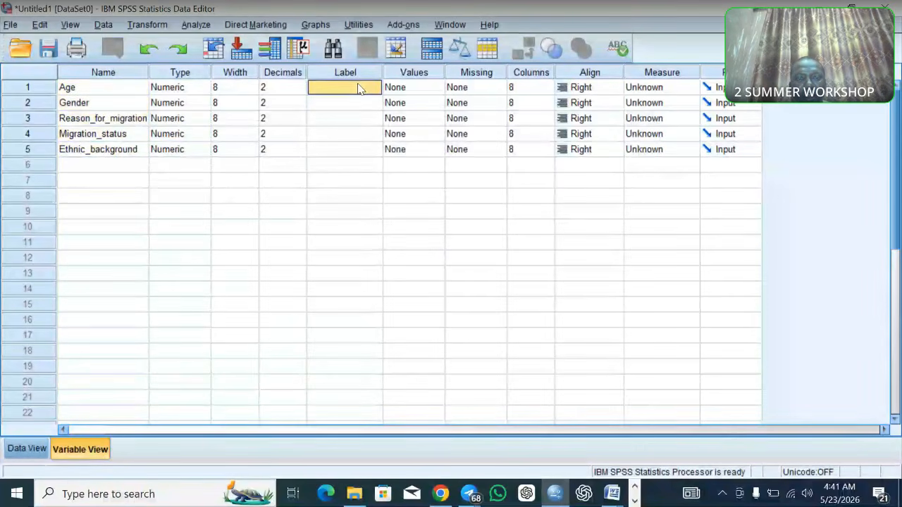
left_click_drag(358, 88, 363, 151)
key("ctrl+v")
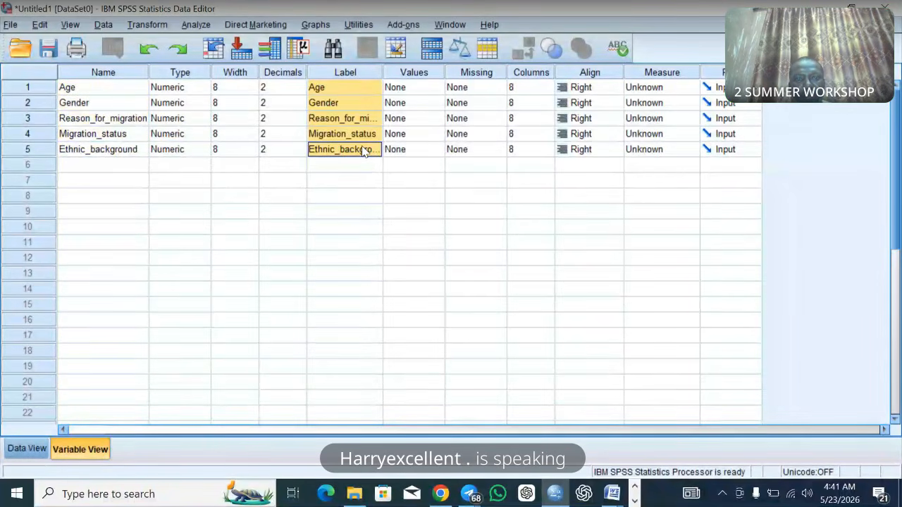
- Replace the underscores with spaces so the labels read Reason for migration, Migration status and Ethnic background
double_click(342, 118)
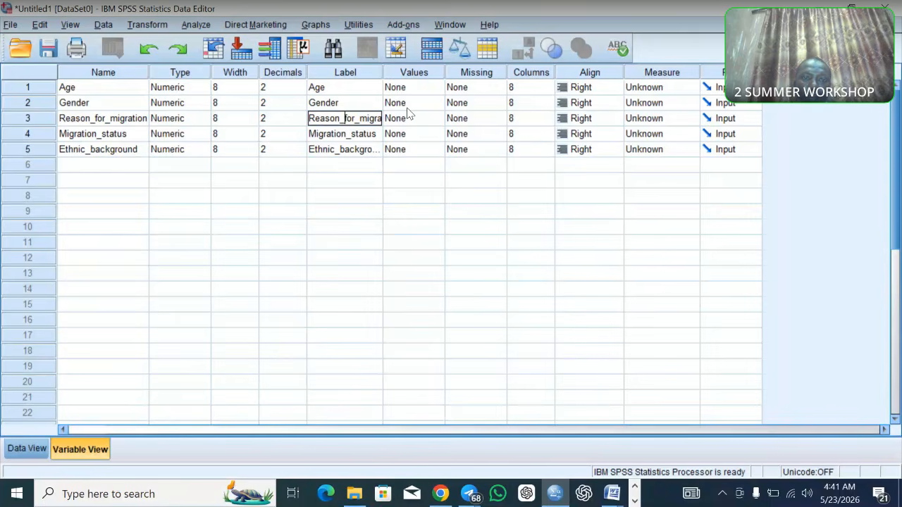
key("BackSpace")
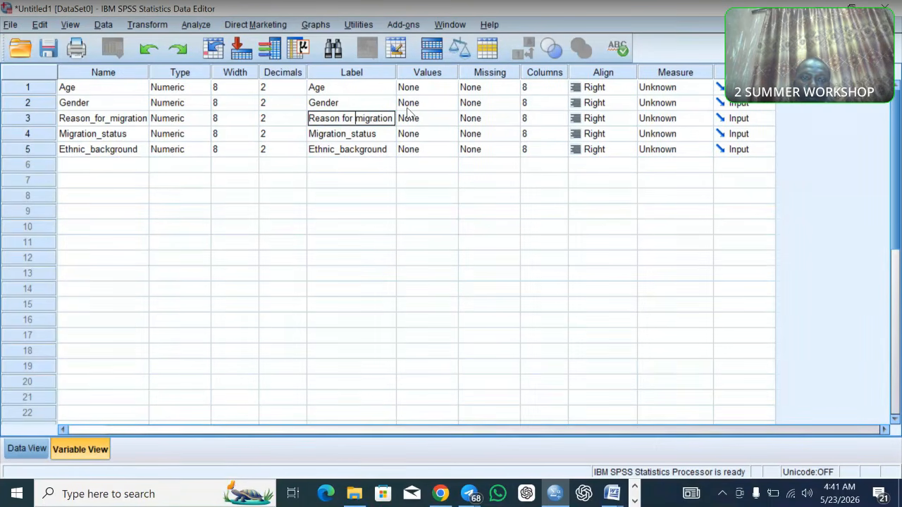
left_click(380, 147)
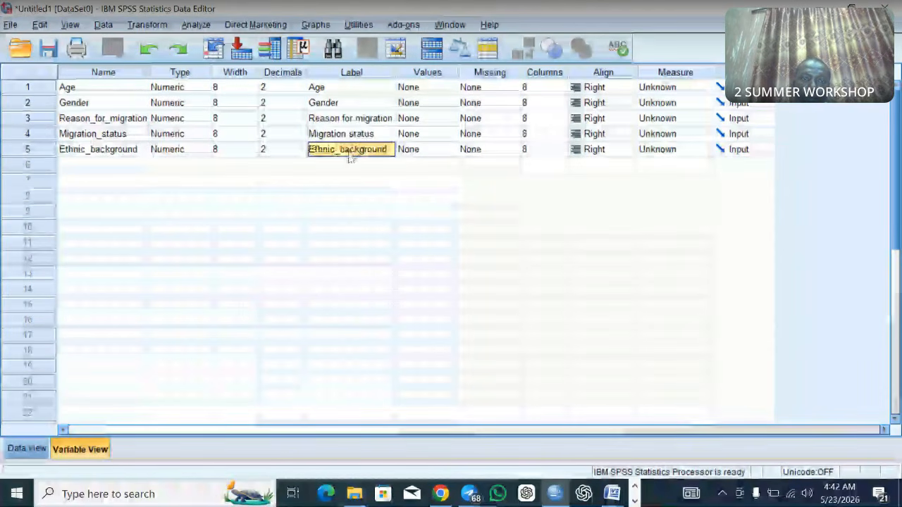
double_click(338, 150)
key("BackSpace")
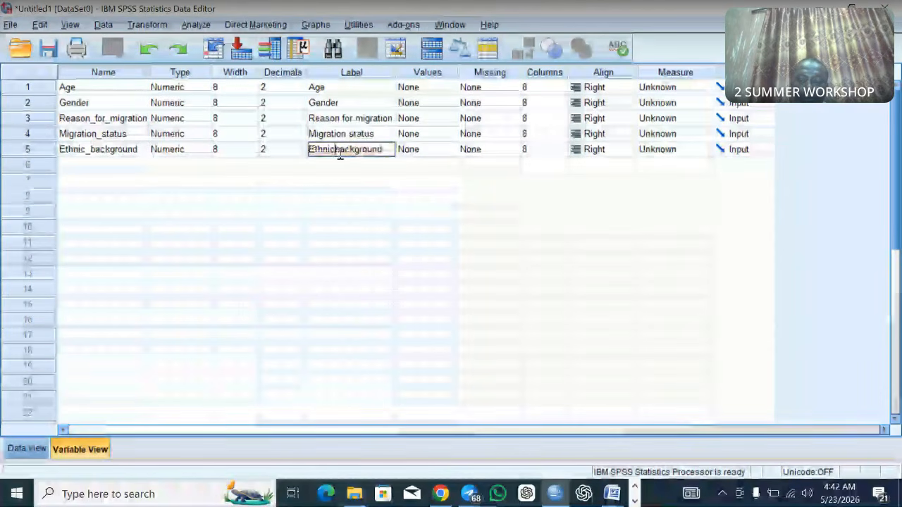
left_click(360, 180)
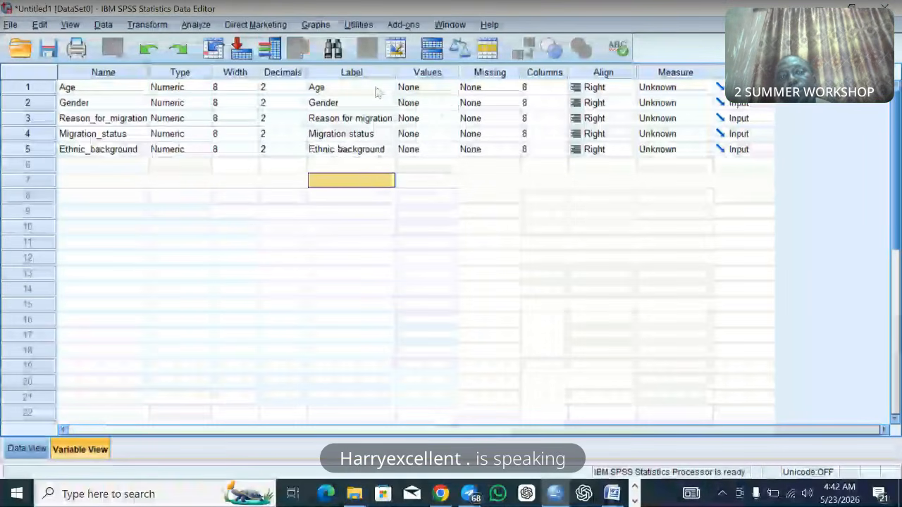
left_click(421, 90)
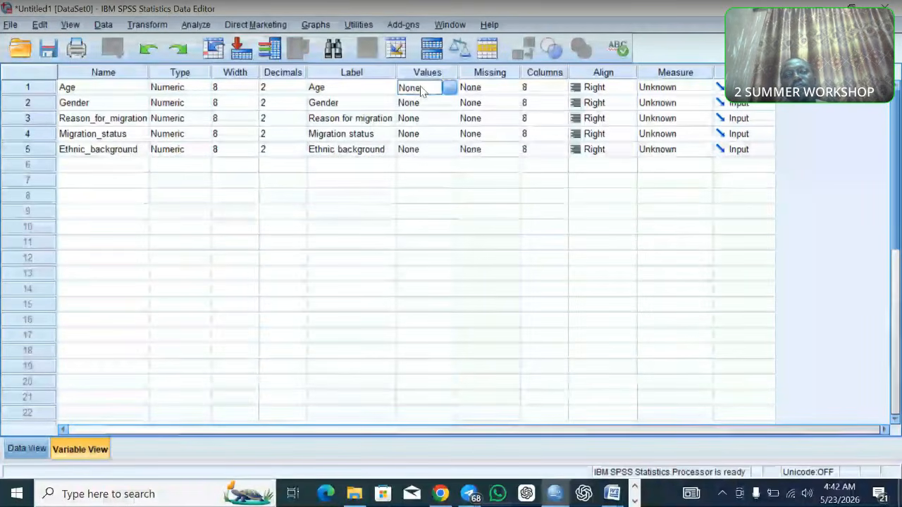
left_click(421, 91)
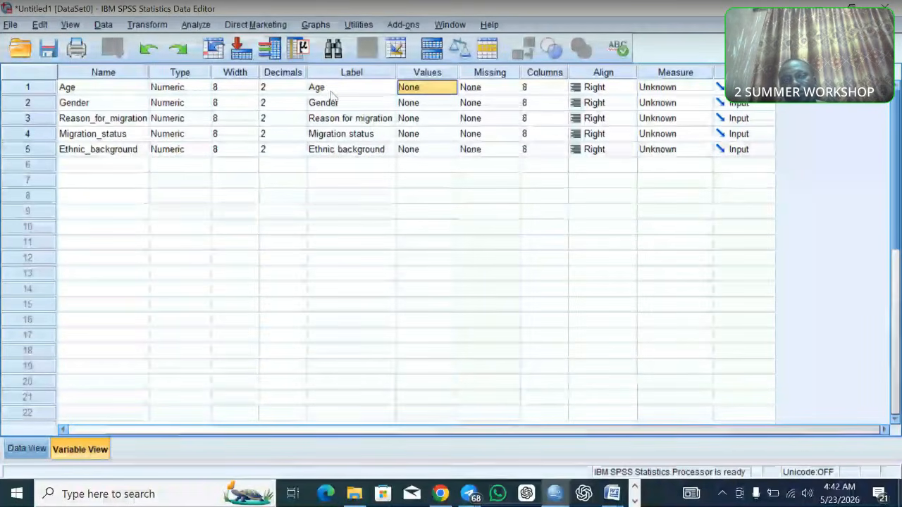
left_click(324, 89)
double_click(442, 92)
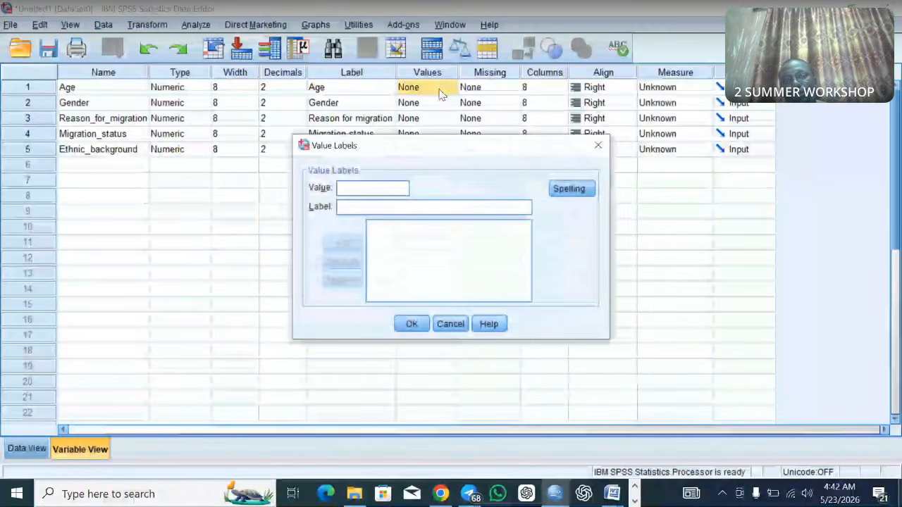
left_click(598, 146)
left_click(361, 95)
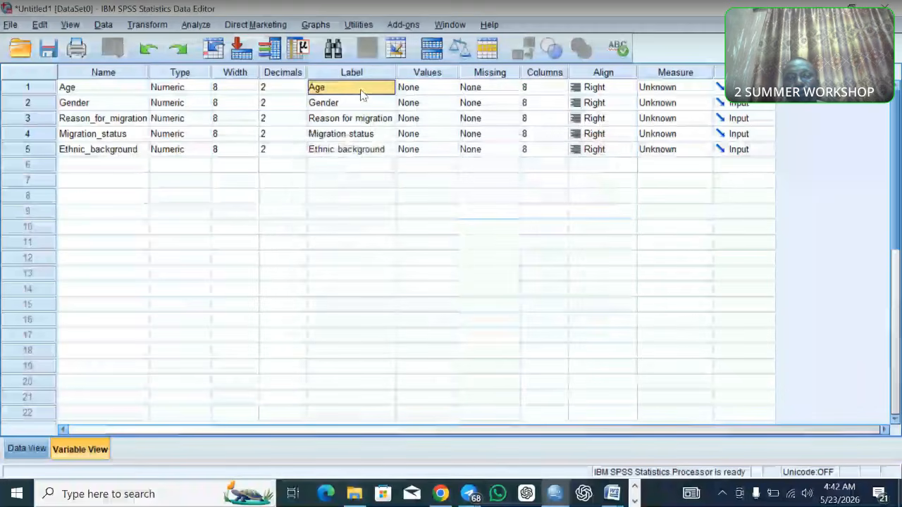
left_click(436, 90)
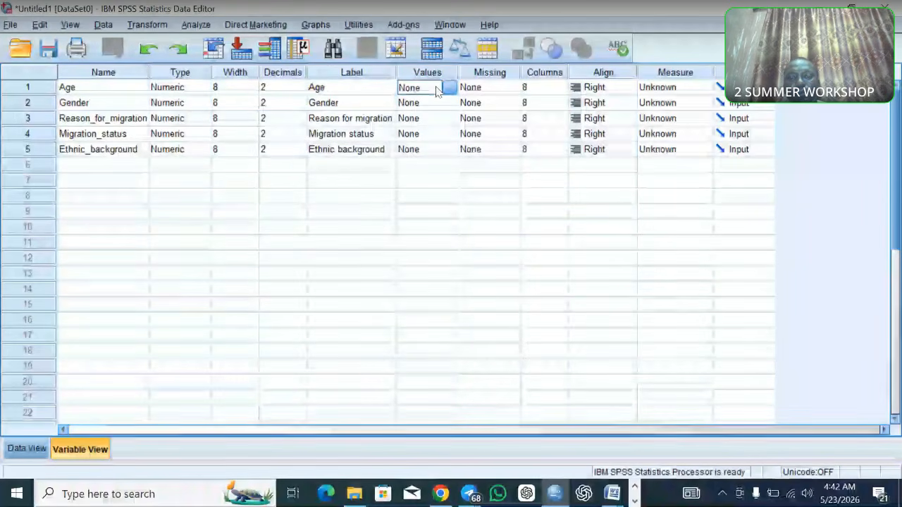
- Switch to the questionnaire in Word, examine the answer options of the Age item, and return to SPSS
left_click(610, 493)
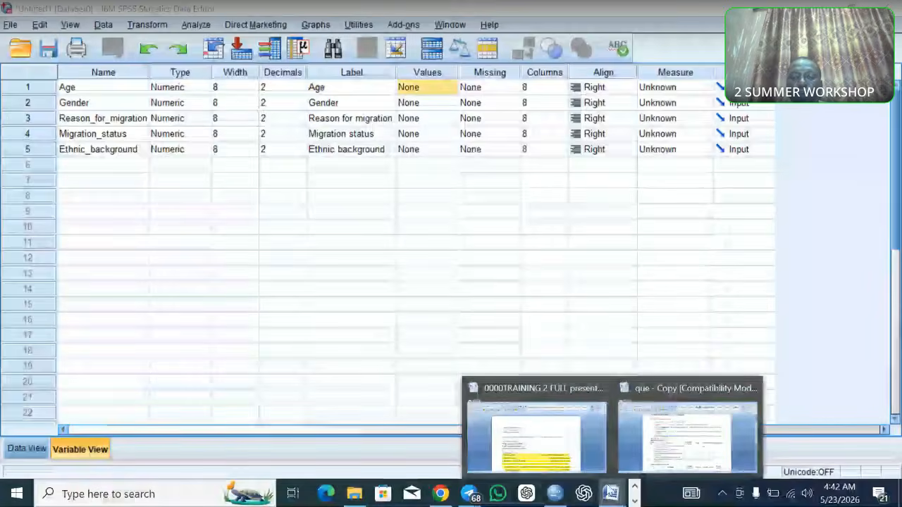
left_click(687, 437)
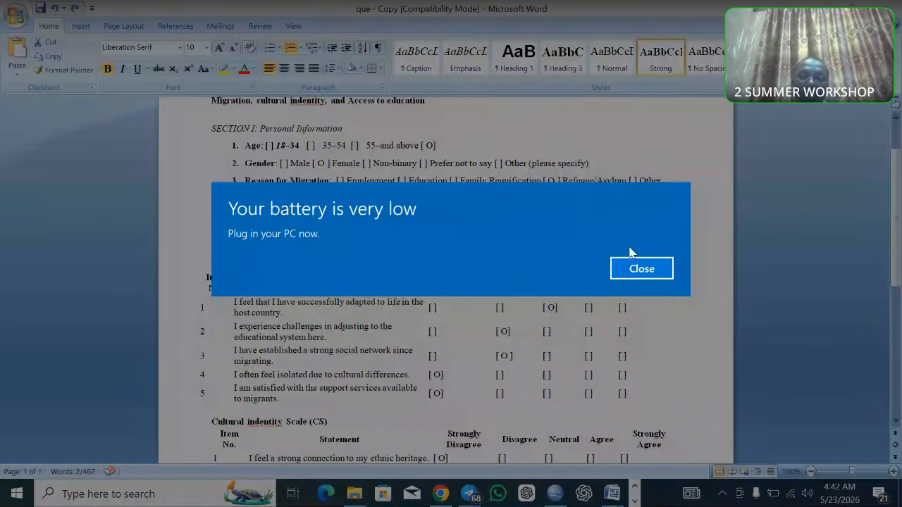
left_click(664, 274)
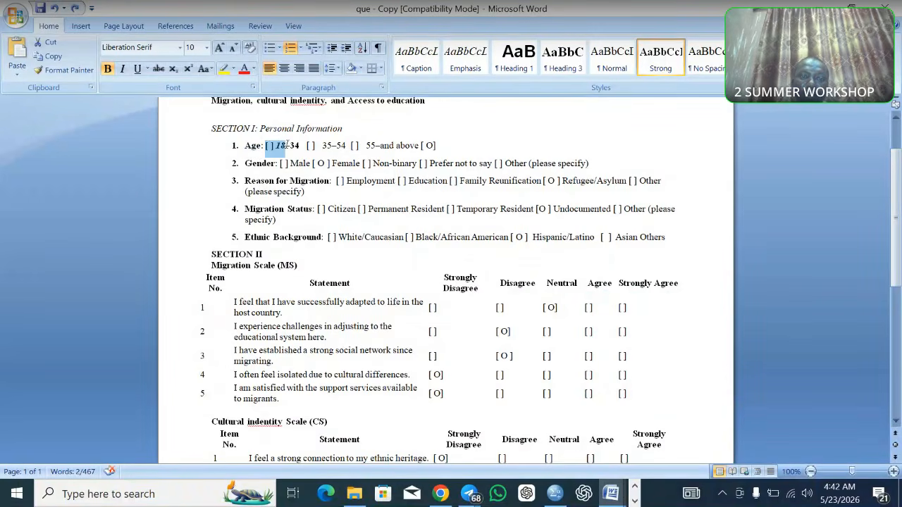
left_click_drag(305, 150, 303, 153)
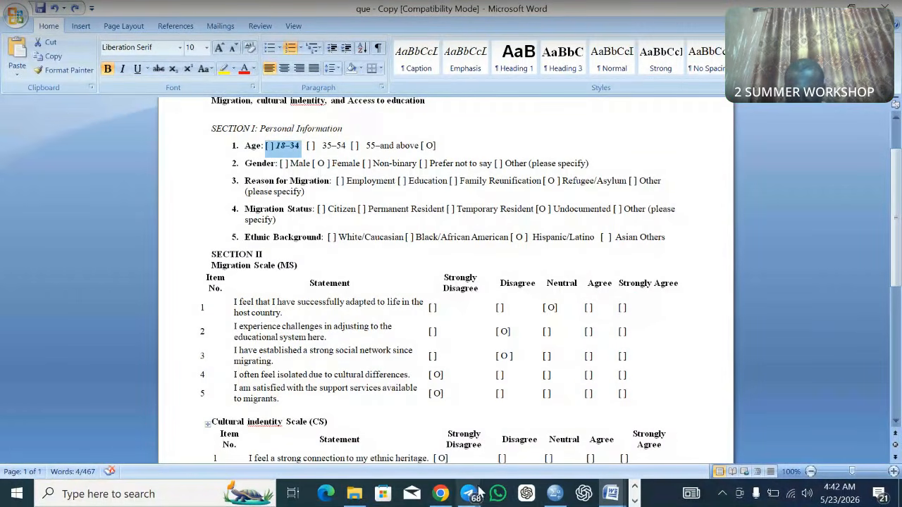
left_click(610, 493)
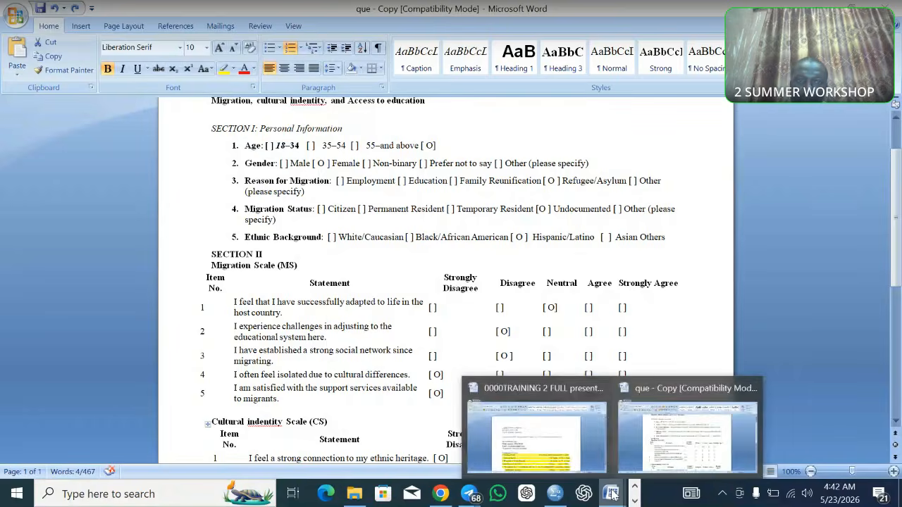
left_click(536, 434)
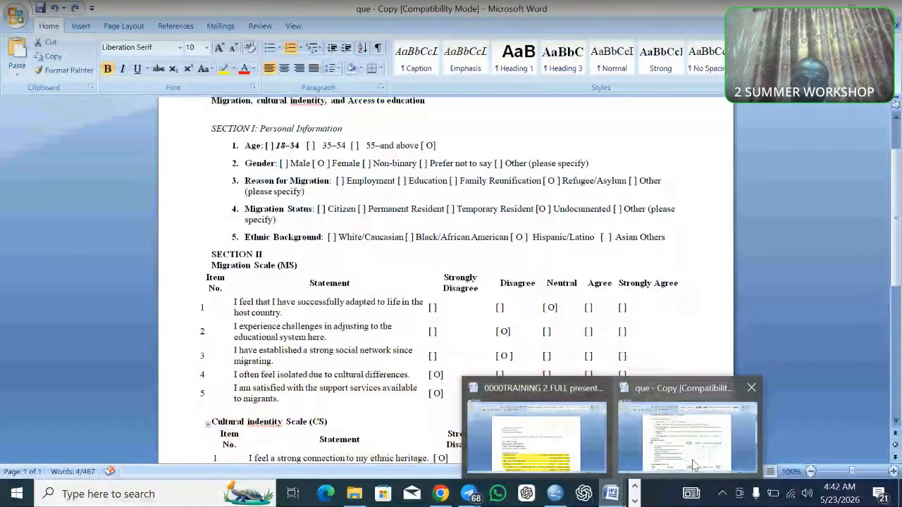
left_click(693, 456)
left_click(287, 147)
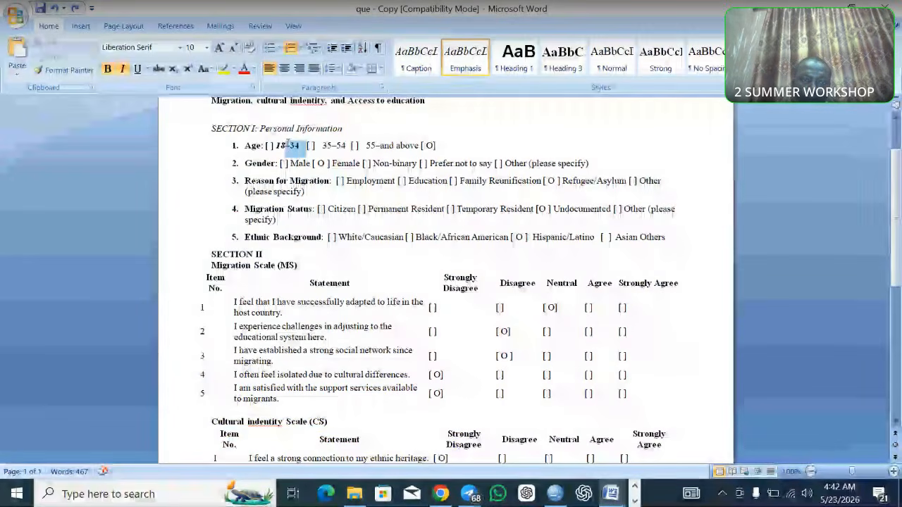
left_click(286, 147)
key("ctrl+i")
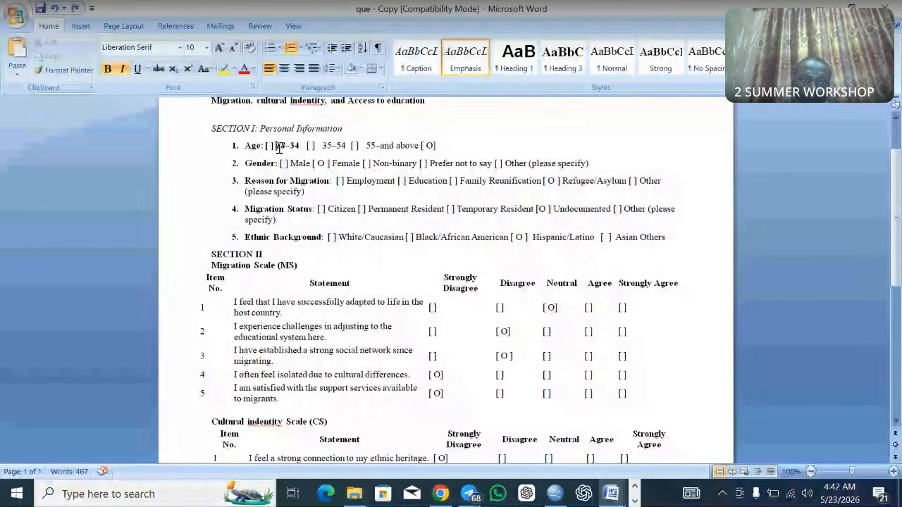
left_click_drag(277, 146, 296, 146)
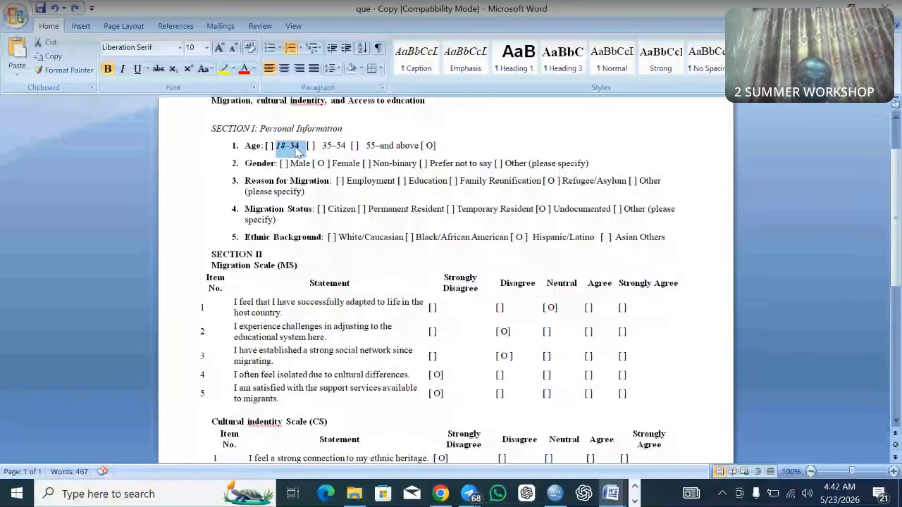
left_click(295, 147)
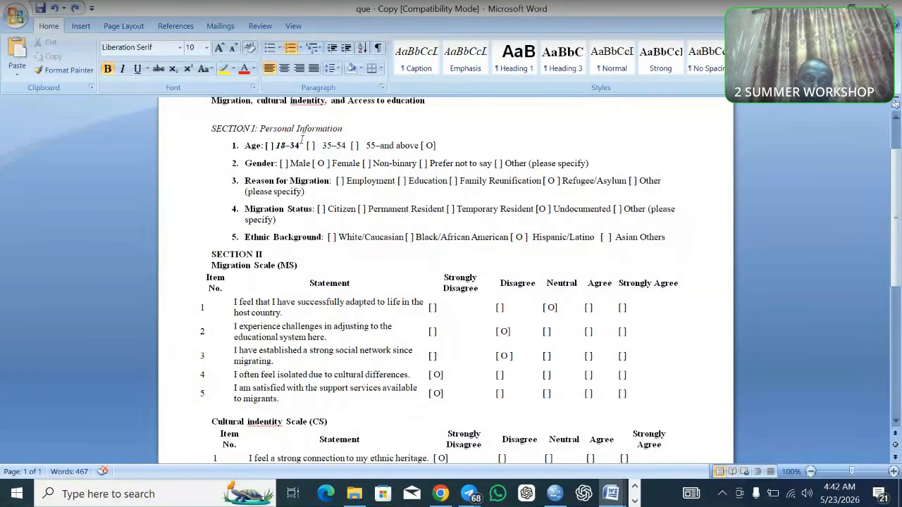
left_click_drag(291, 146, 280, 147)
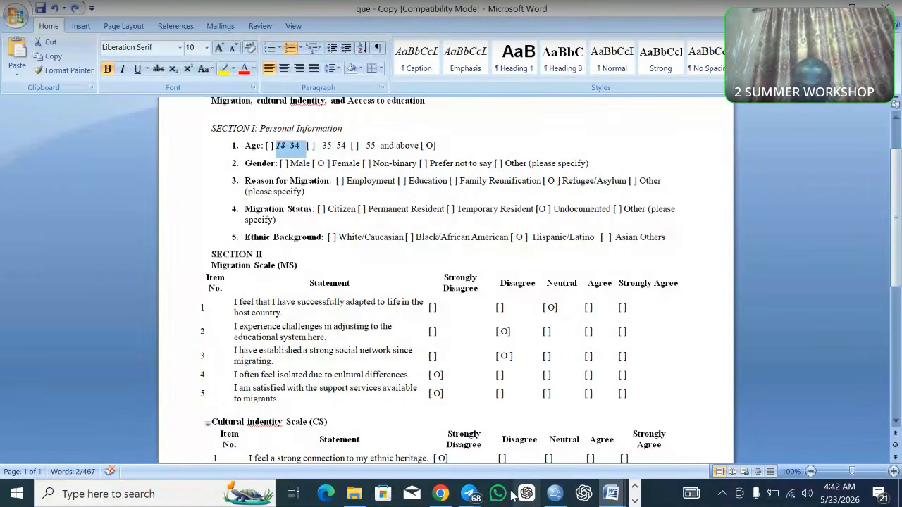
left_click(555, 494)
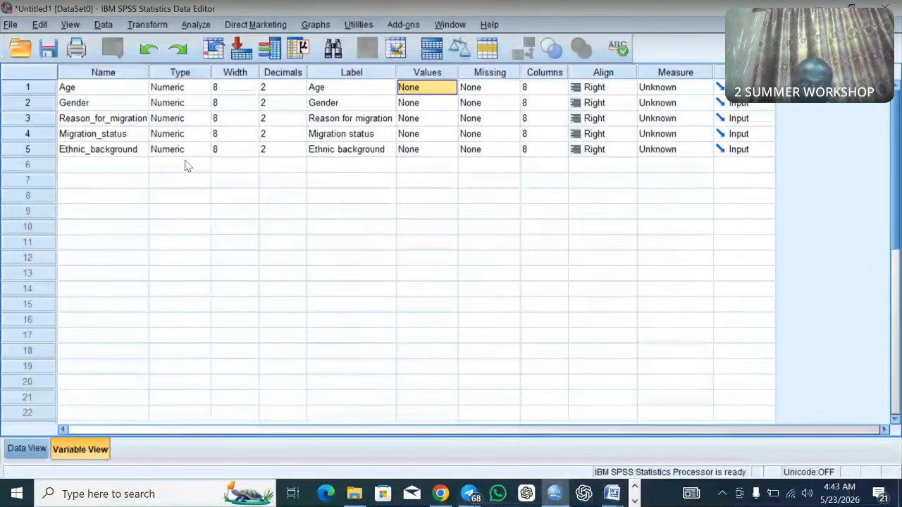
left_click(440, 181)
double_click(449, 87)
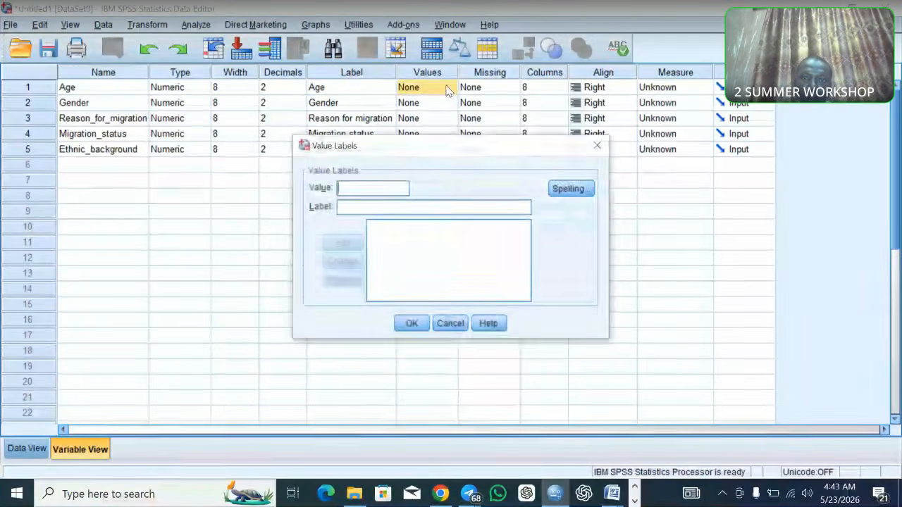
left_click(597, 144)
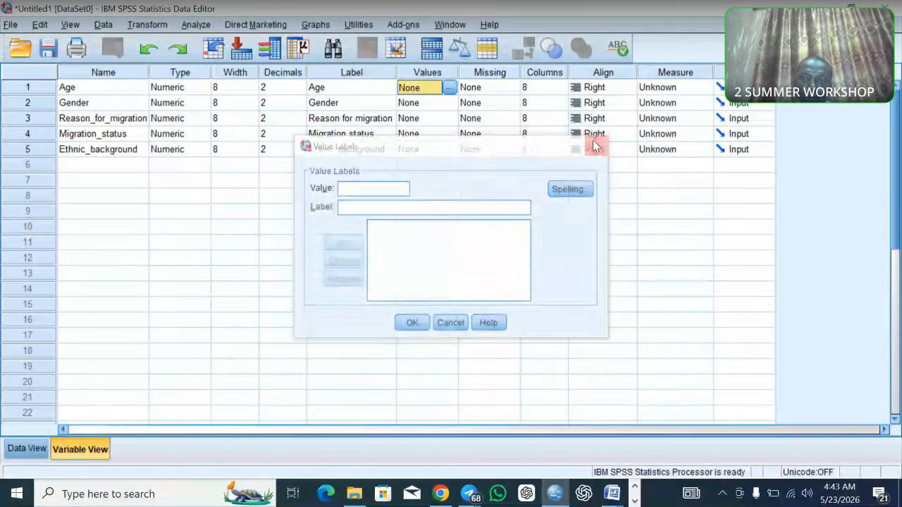
left_click(372, 90)
- Add the value label 1 = 18-34 to the Age variable
left_click(429, 88)
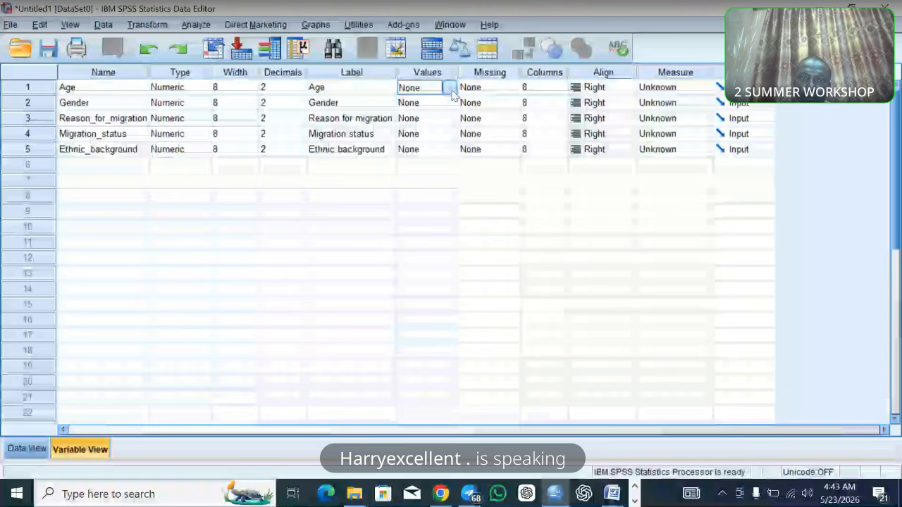
left_click(450, 88)
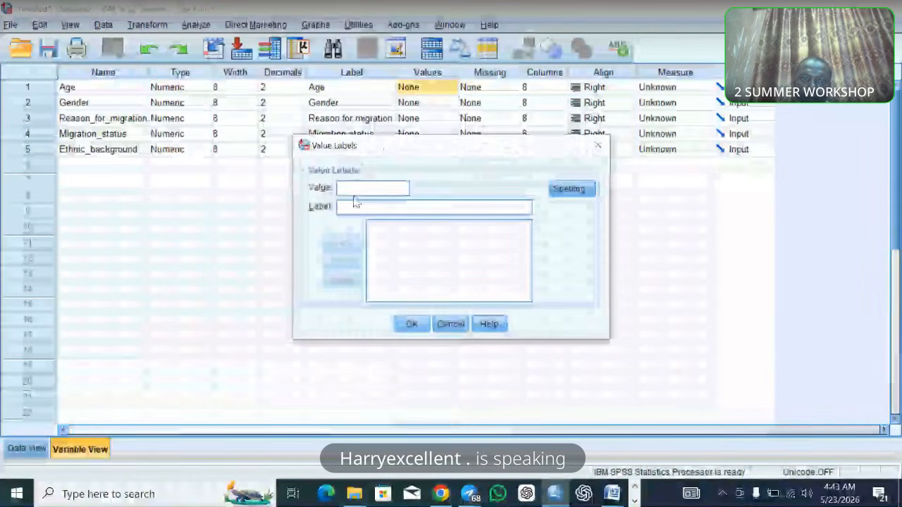
left_click(354, 188)
type("1")
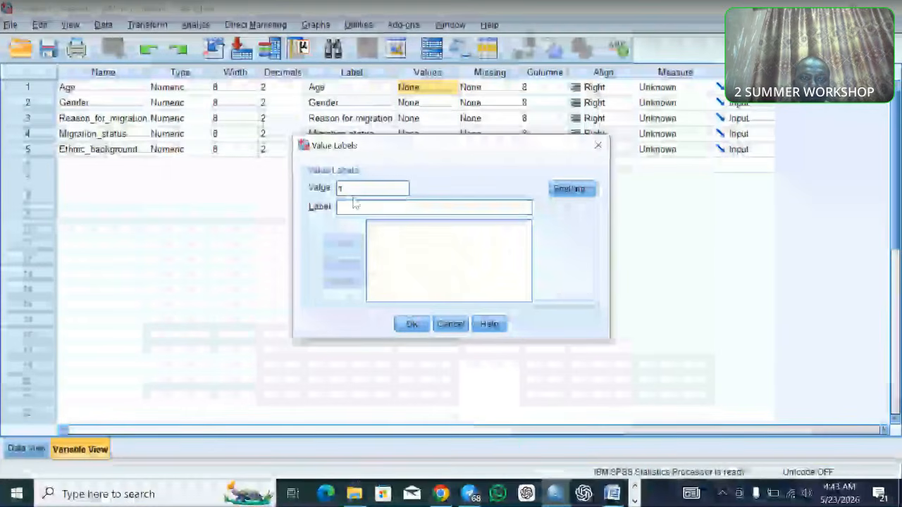
left_click(352, 208)
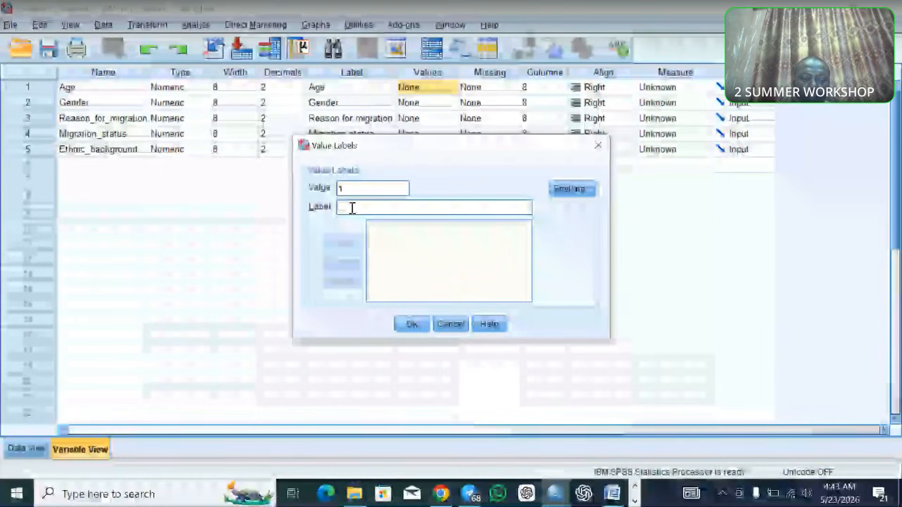
type("18-24")
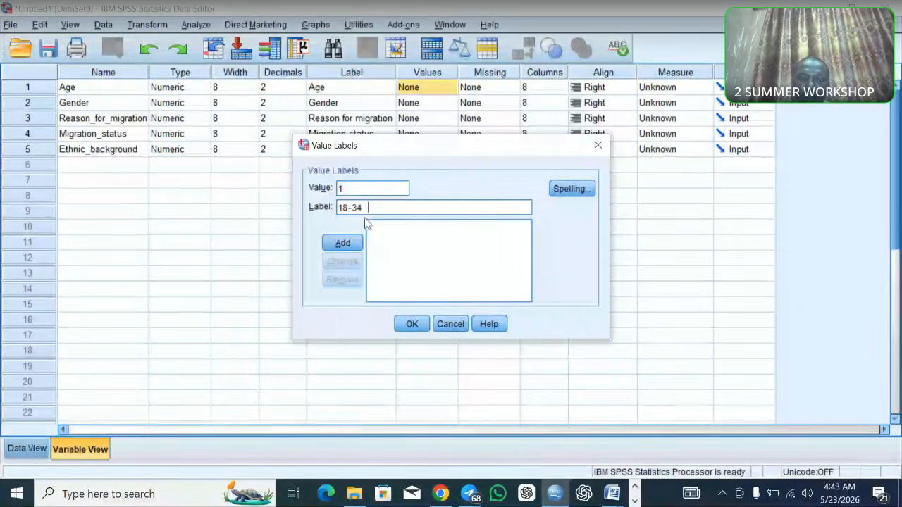
left_click(355, 244)
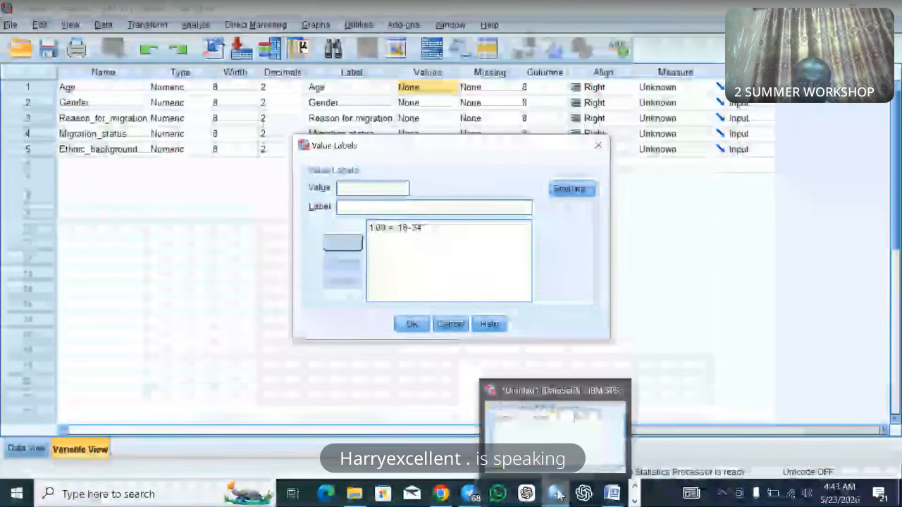
- Look up the second Age option in the Word questionnaire and add the value label 2 = 35-54 in SPSS
mouse_move(614, 496)
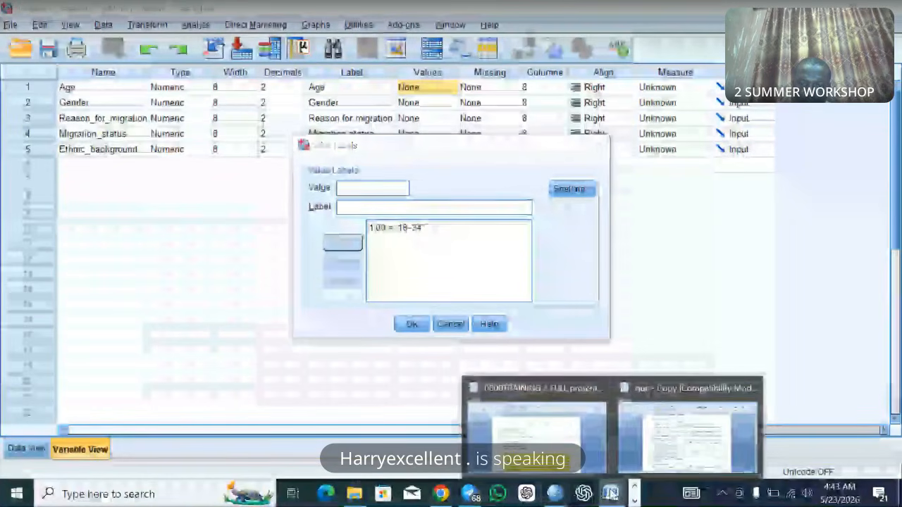
left_click(671, 445)
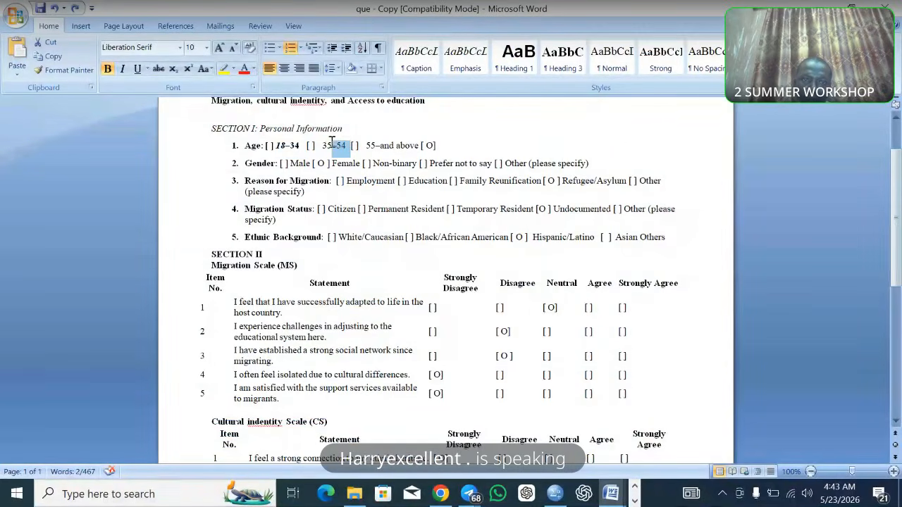
left_click_drag(322, 145, 341, 146)
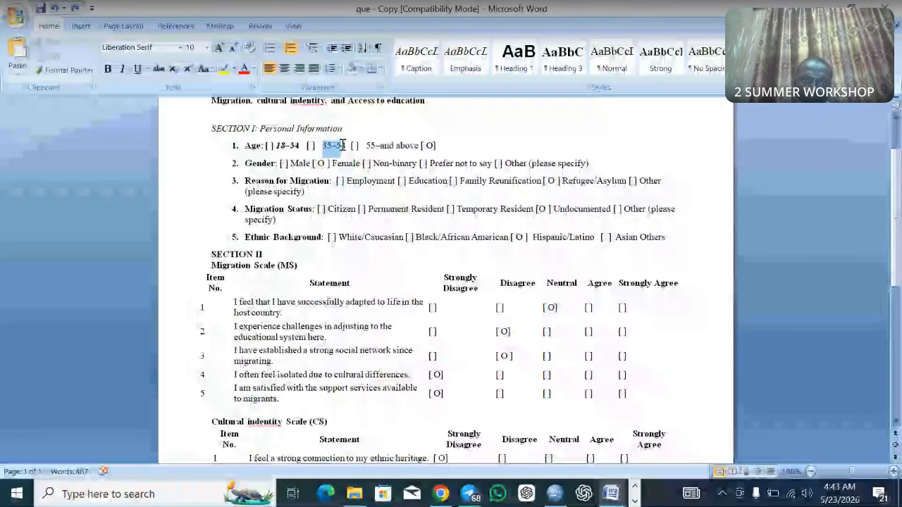
left_click_drag(343, 145, 347, 145)
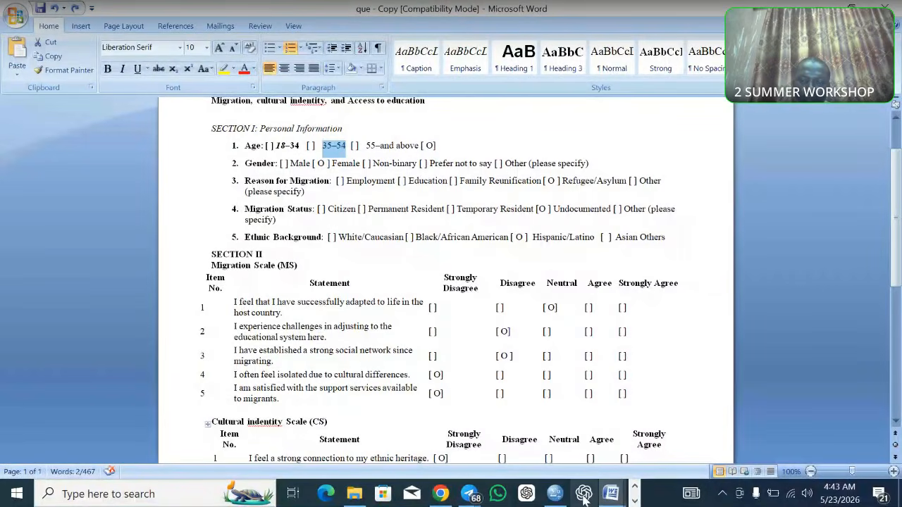
left_click(555, 494)
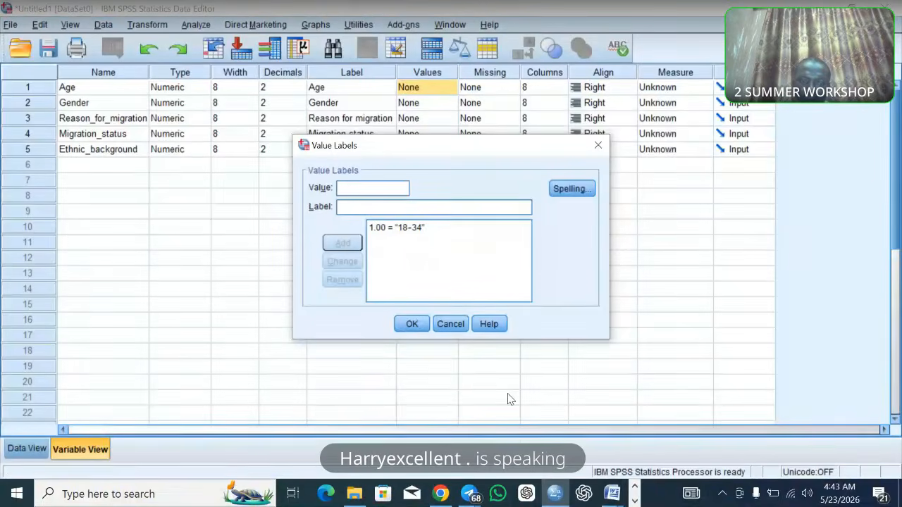
type("2")
left_click(350, 207)
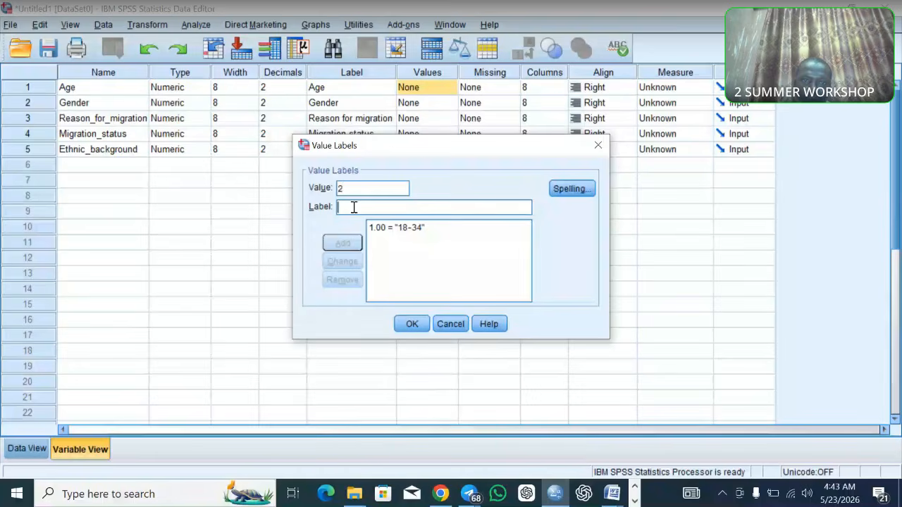
type("35-54")
left_click(342, 243)
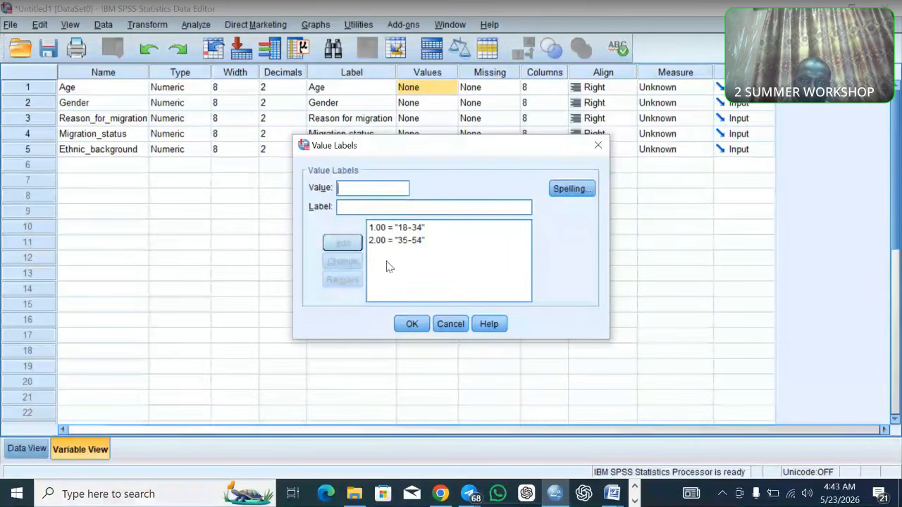
- Look up the last Age option in the Word questionnaire, add it in SPSS as 3 = 55-and above, and apply Age's value labels
left_click(552, 497)
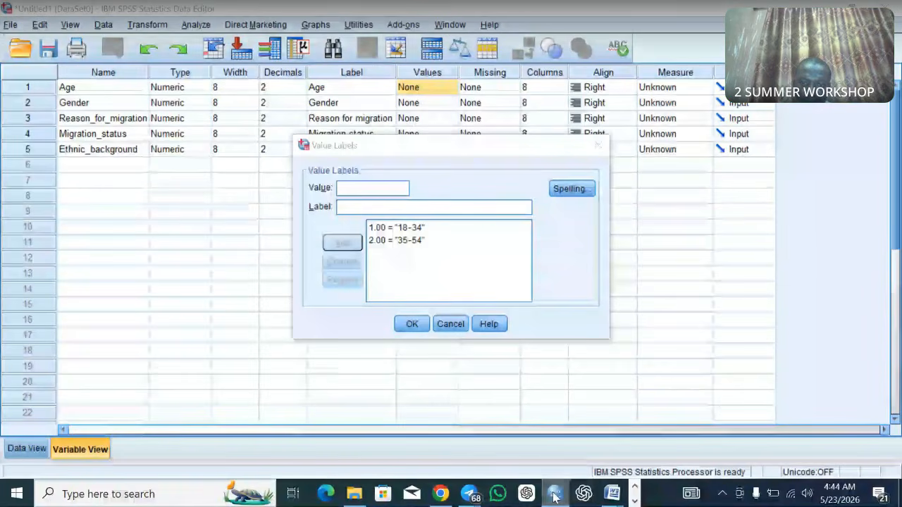
mouse_move(611, 494)
left_click(629, 448)
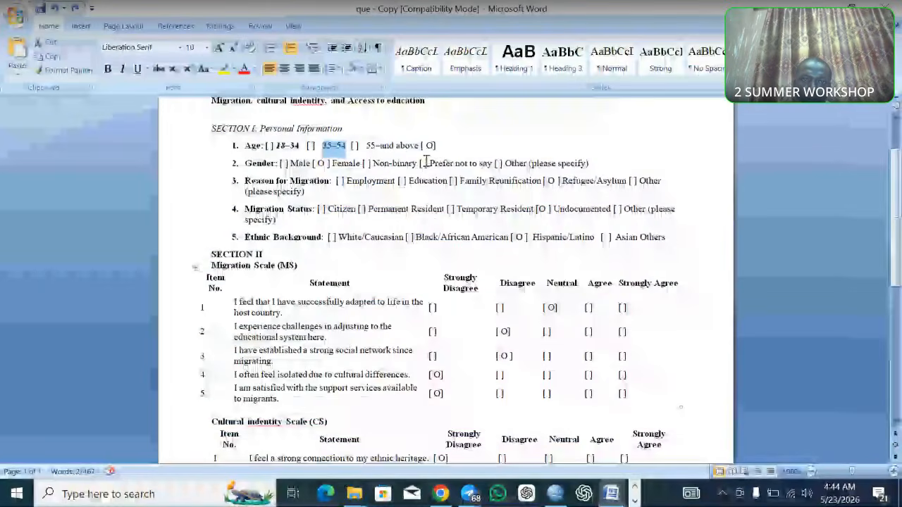
left_click_drag(366, 145, 405, 145)
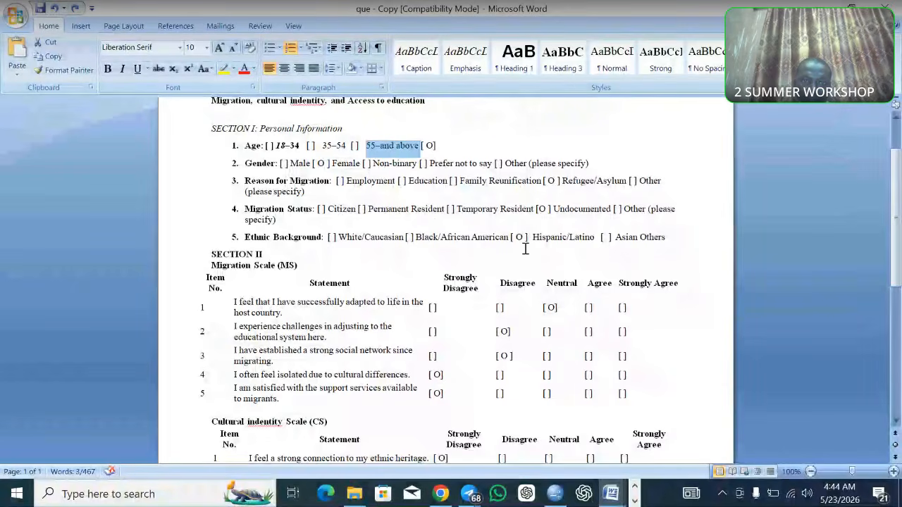
left_click(615, 496)
left_click(565, 497)
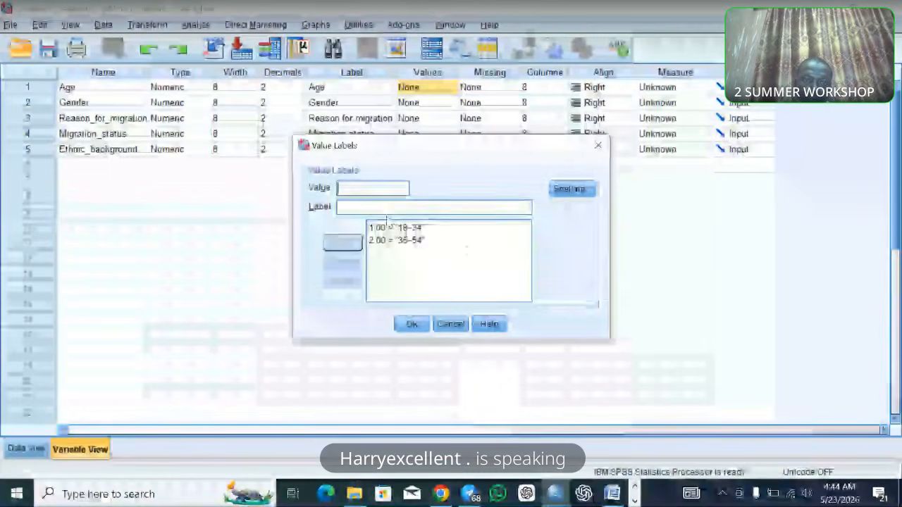
type("3")
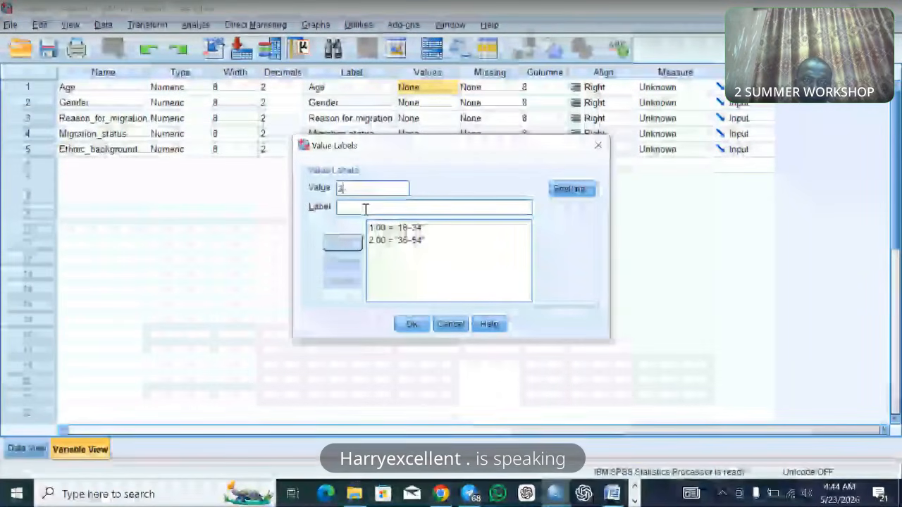
left_click(367, 207)
type("55- and above")
left_click(343, 245)
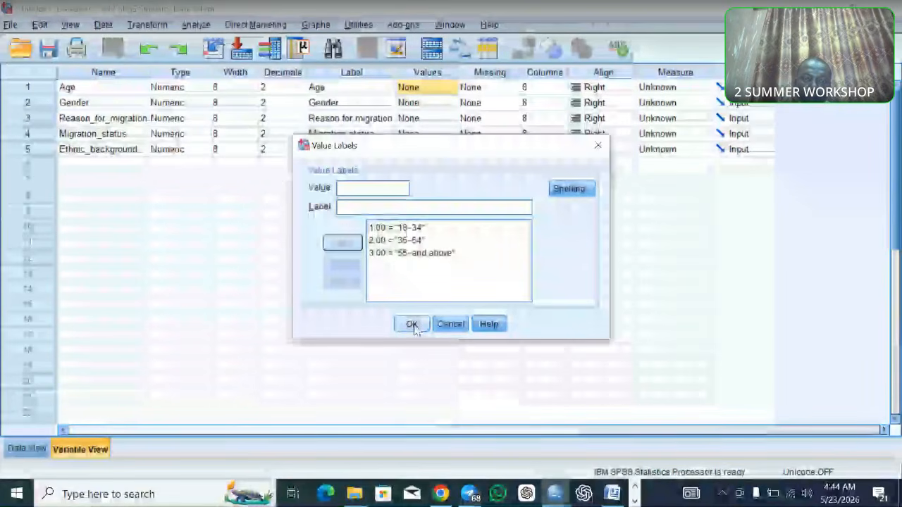
left_click(412, 325)
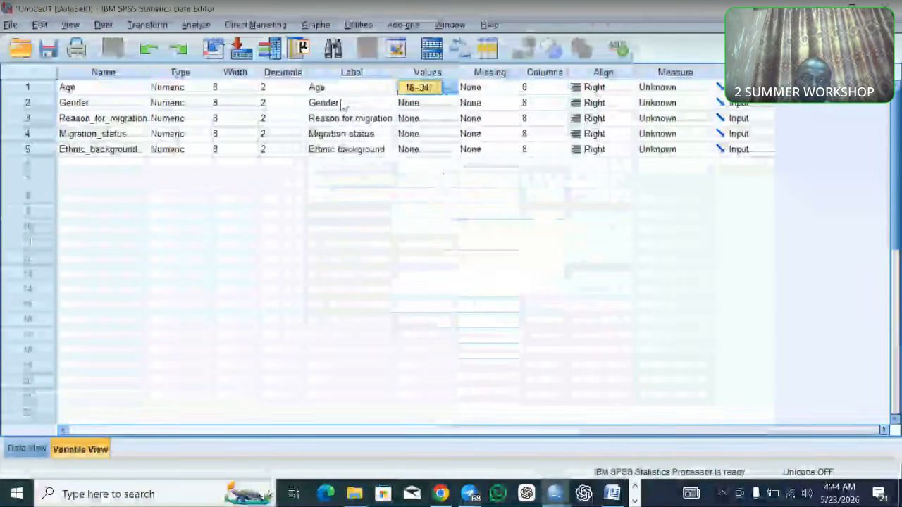
- Open Gender's value labels and switch to the questionnaire in Word, closing the other training document
left_click(444, 103)
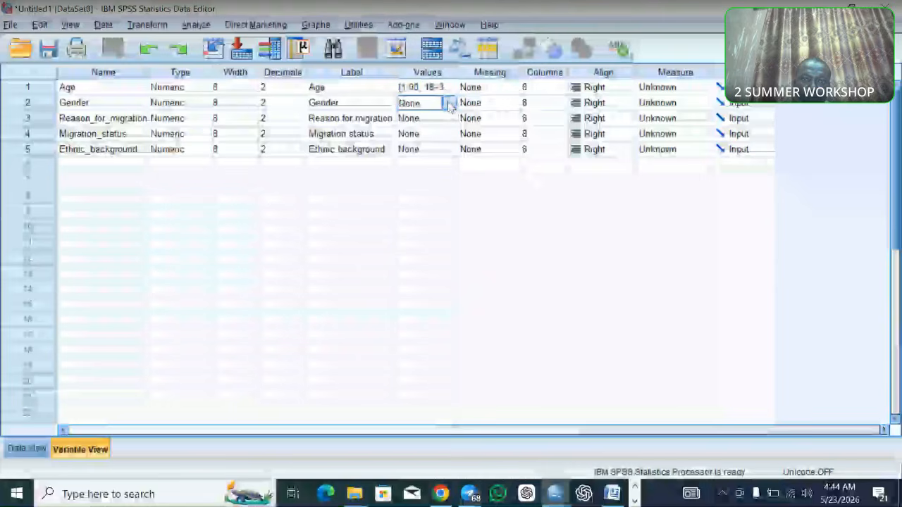
left_click(445, 104)
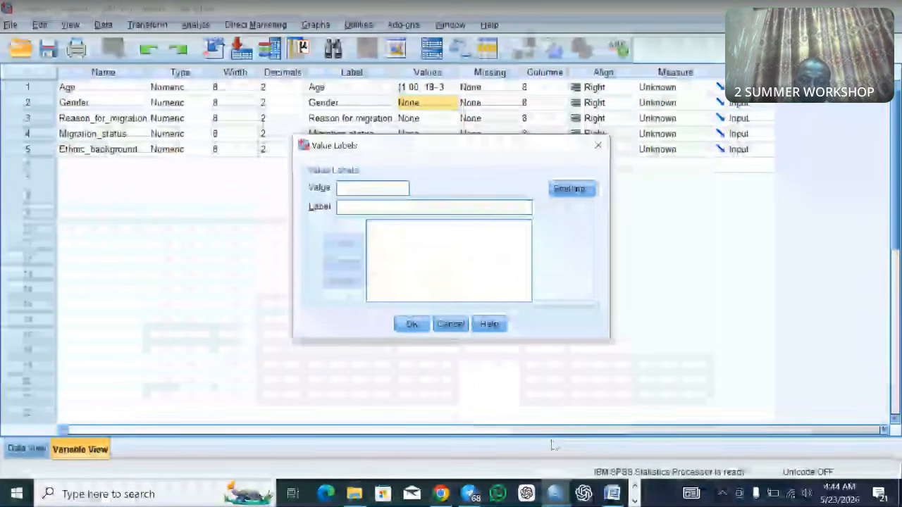
left_click(612, 492)
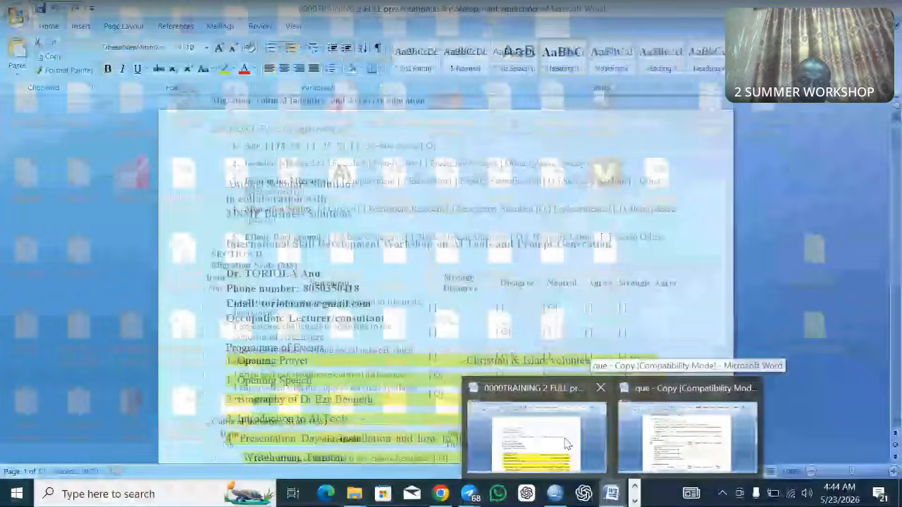
left_click(600, 388)
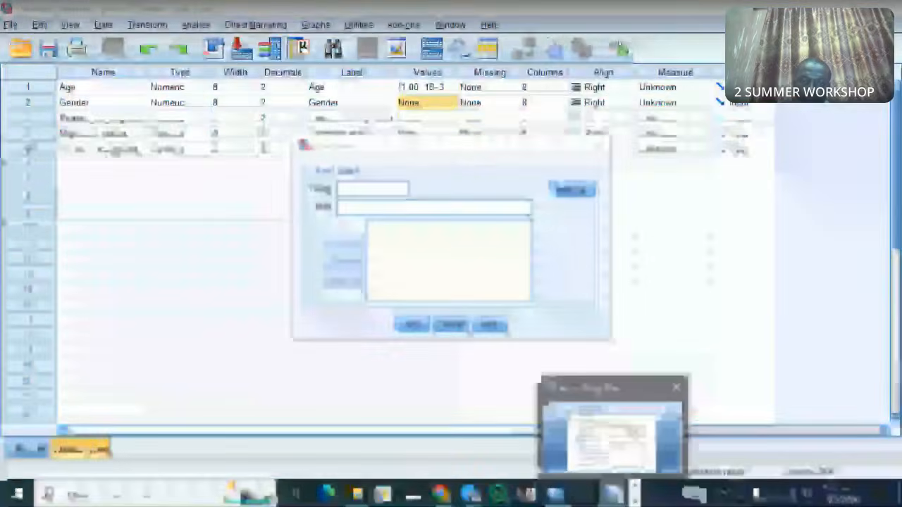
left_click(623, 423)
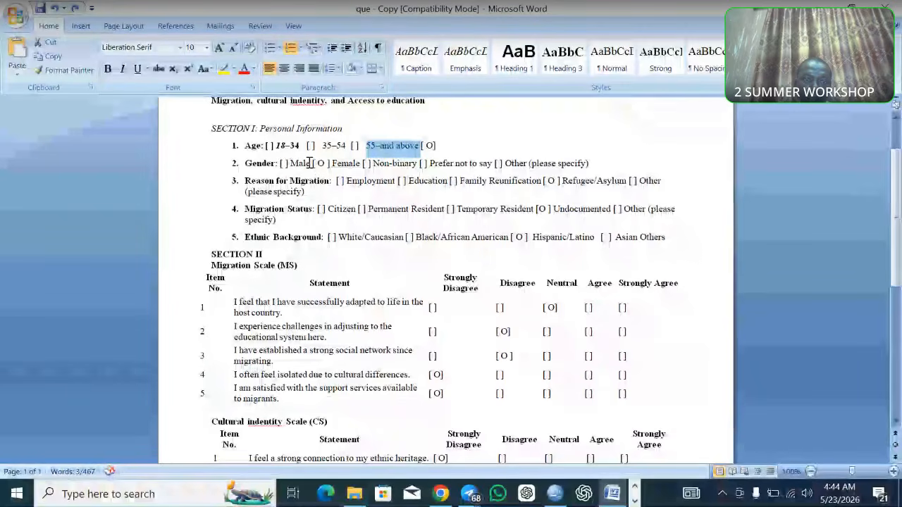
- Highlight the Male option in the questionnaire and add the value label 1 = Male to Gender in SPSS
left_click(313, 163)
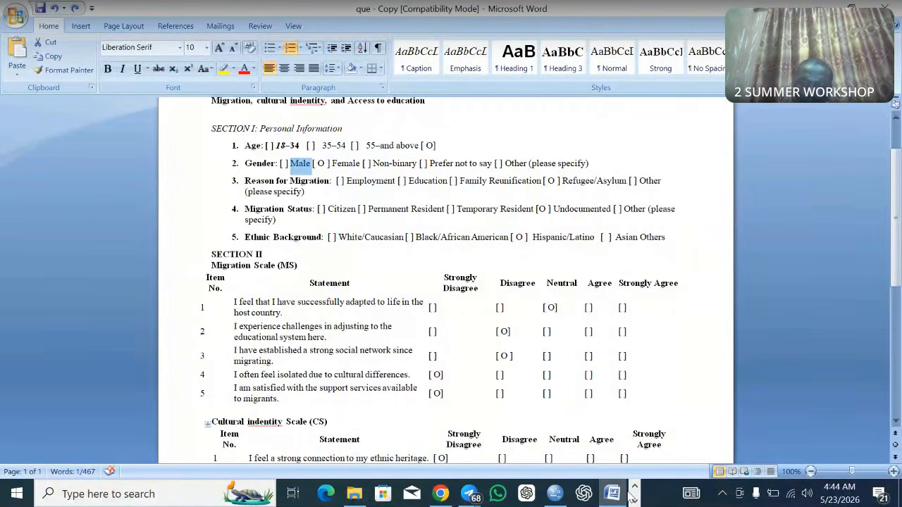
left_click(617, 496)
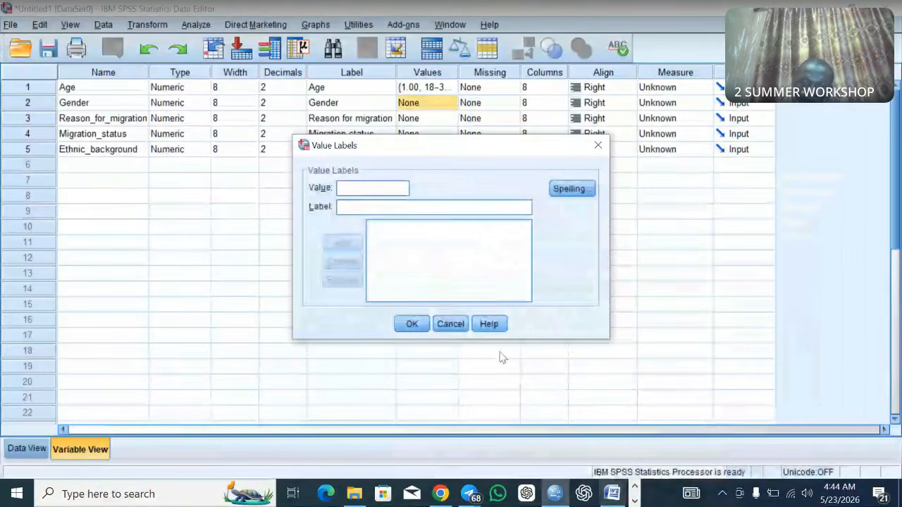
left_click(346, 189)
type("1")
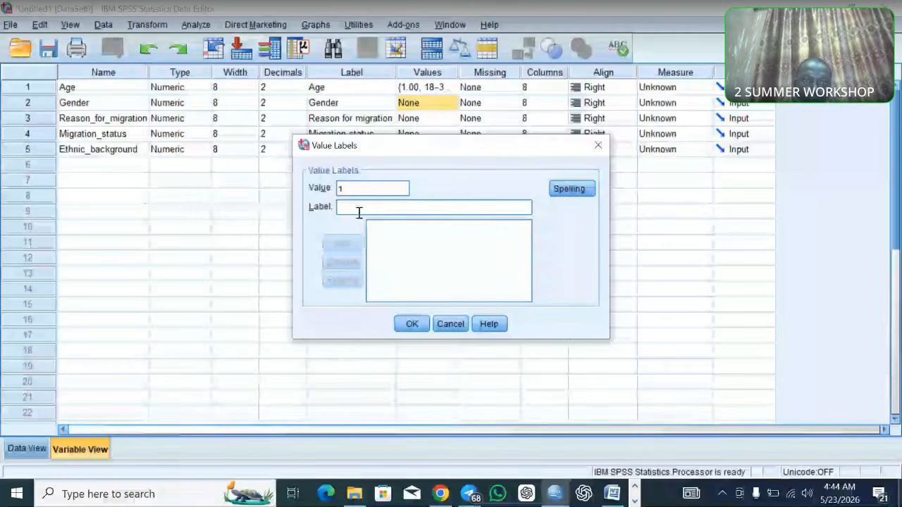
type("Male")
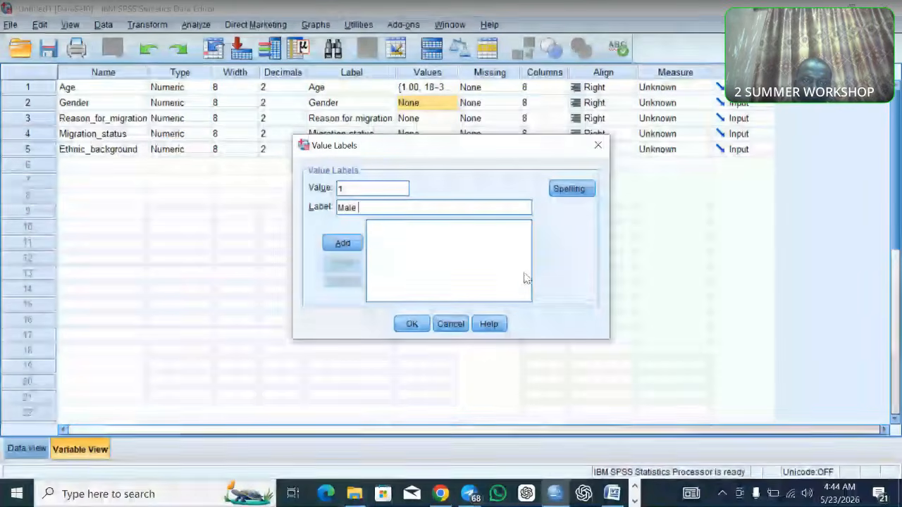
left_click(341, 241)
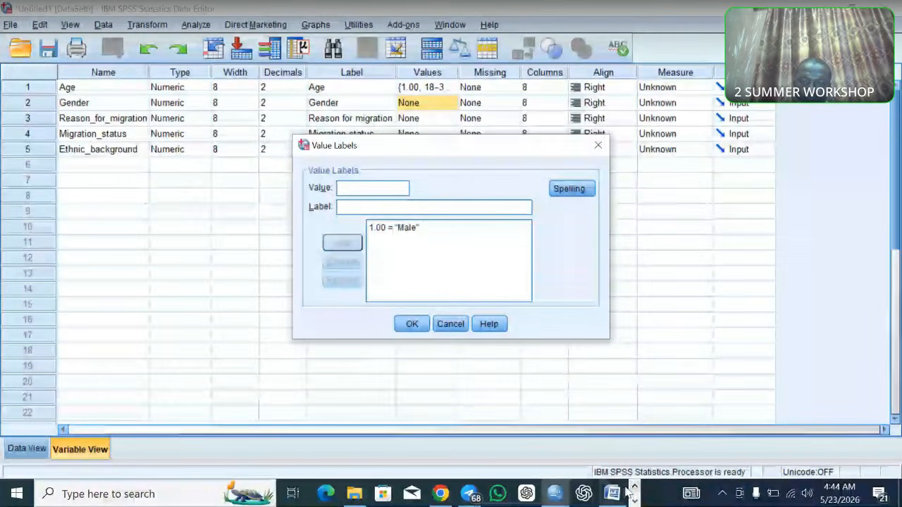
- Look up the second Gender option in the Word questionnaire and add the value label 2 = Female in SPSS
left_click(613, 493)
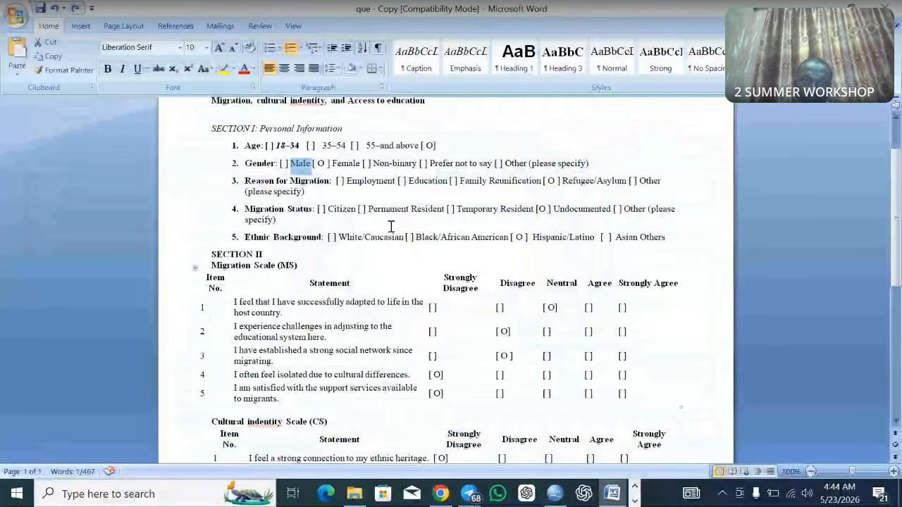
left_click_drag(362, 163, 331, 162)
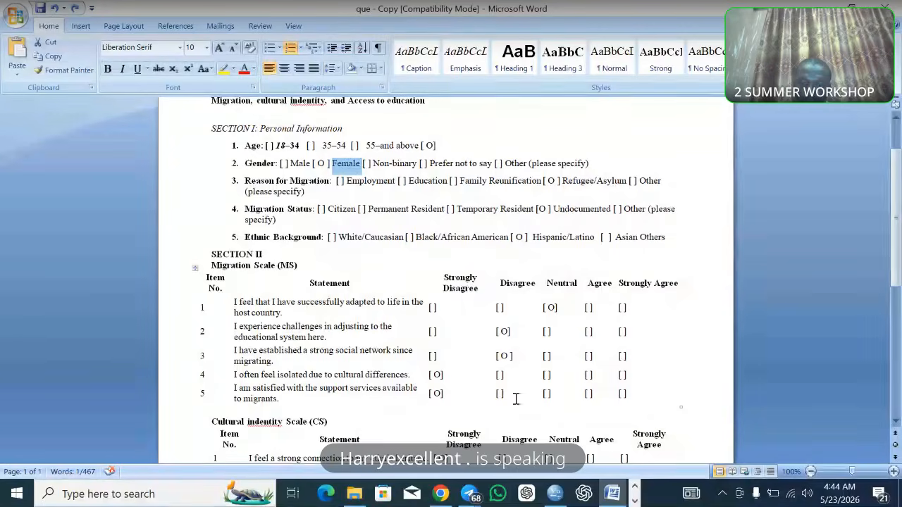
left_click(613, 497)
left_click(374, 187)
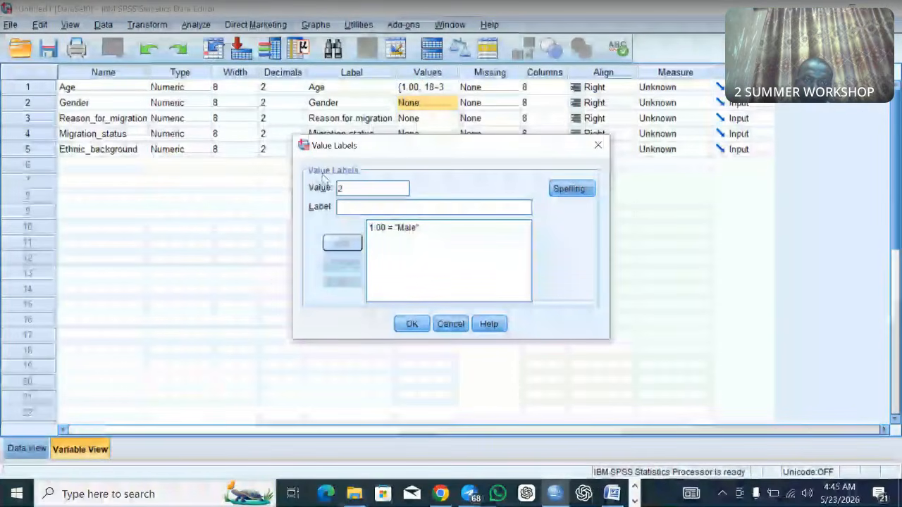
type("2")
left_click(374, 205)
type("Female")
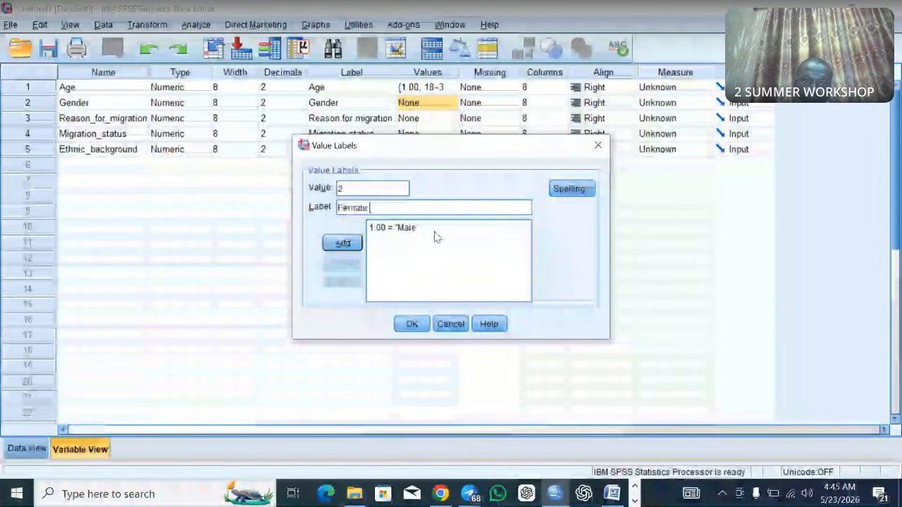
left_click(342, 242)
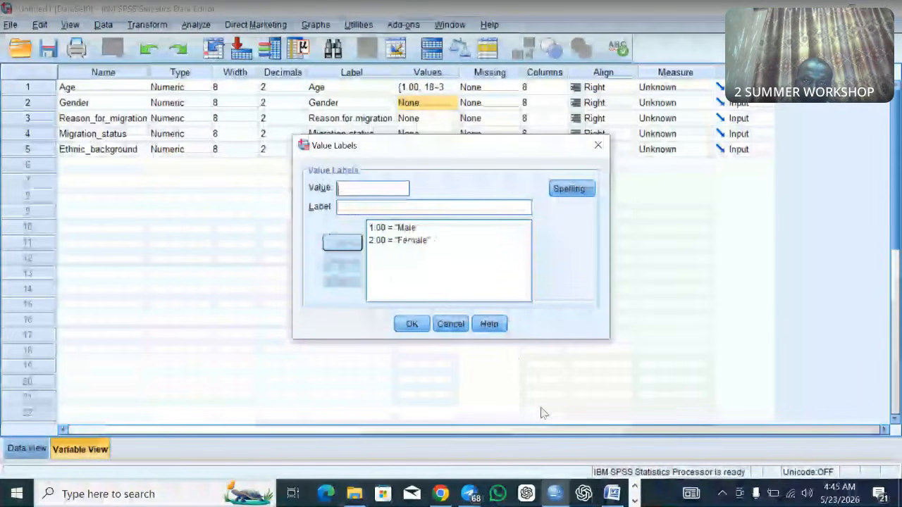
- Copy the Non-binary option from the Word questionnaire and add the value label 3 = Non-binary to Gender in SPSS
left_click(613, 497)
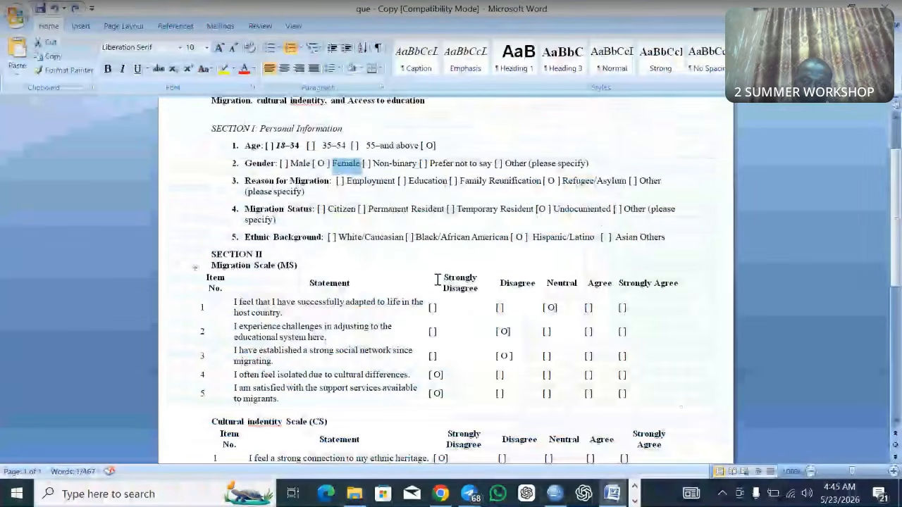
double_click(395, 161)
key("ctrl+c")
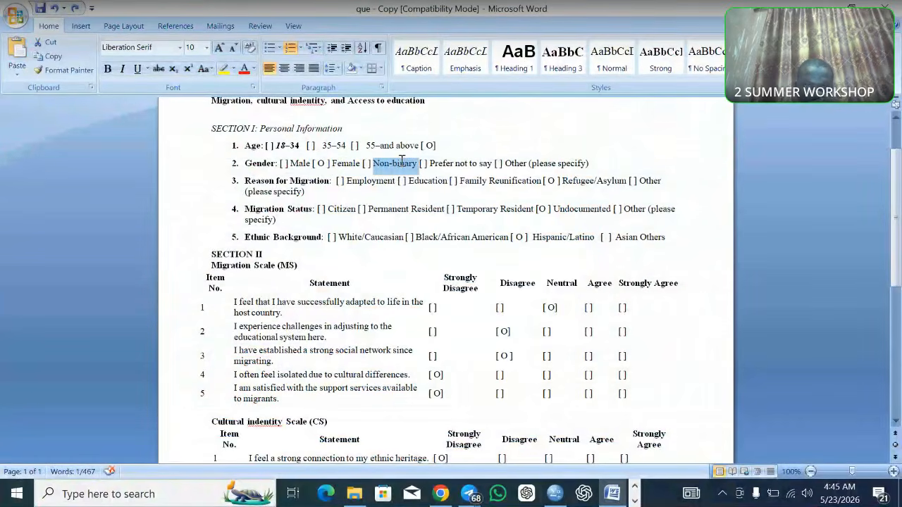
key("alt+Tab")
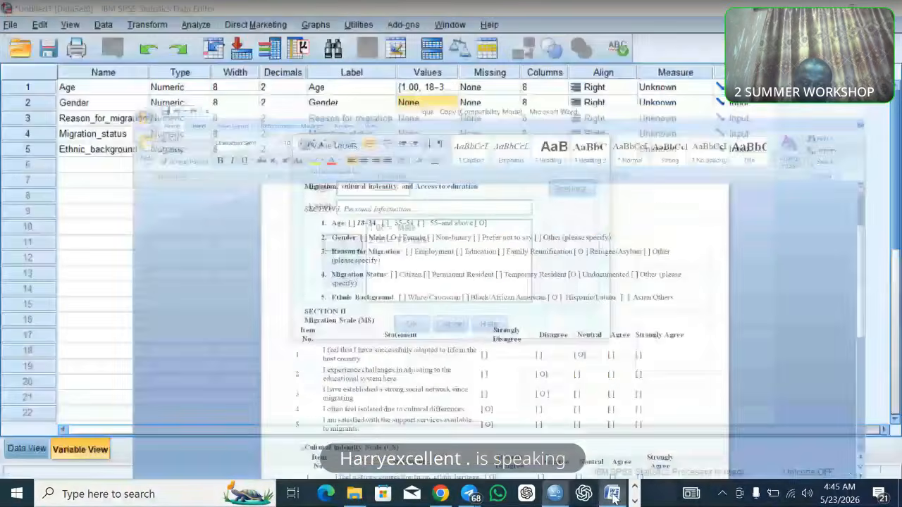
type("3")
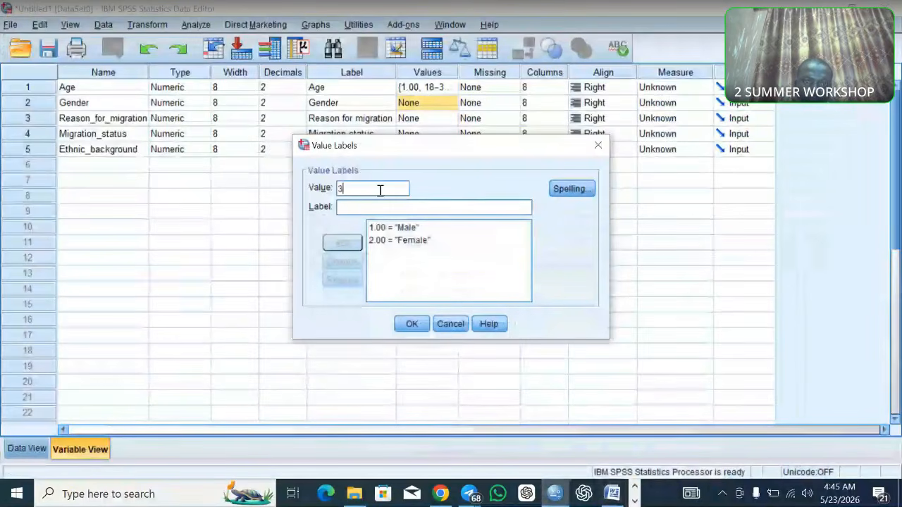
key("ctrl+v")
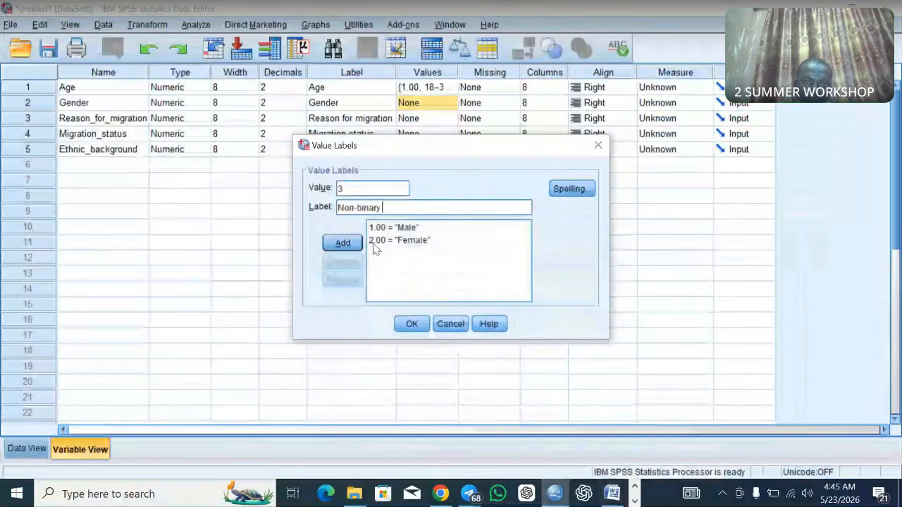
left_click(356, 243)
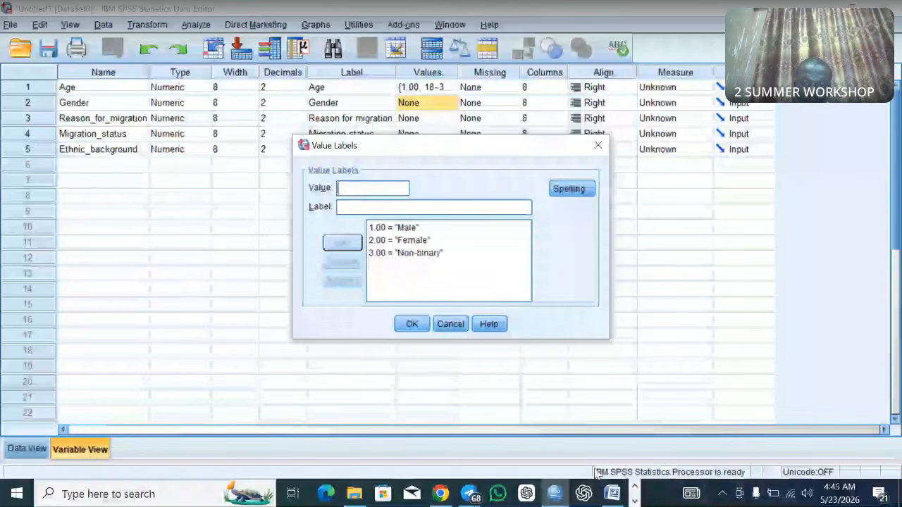
- Copy Prefer not to say from the Word questionnaire, add it to Gender in SPSS as 4, and apply the labels with 5 = Others included
left_click(611, 494)
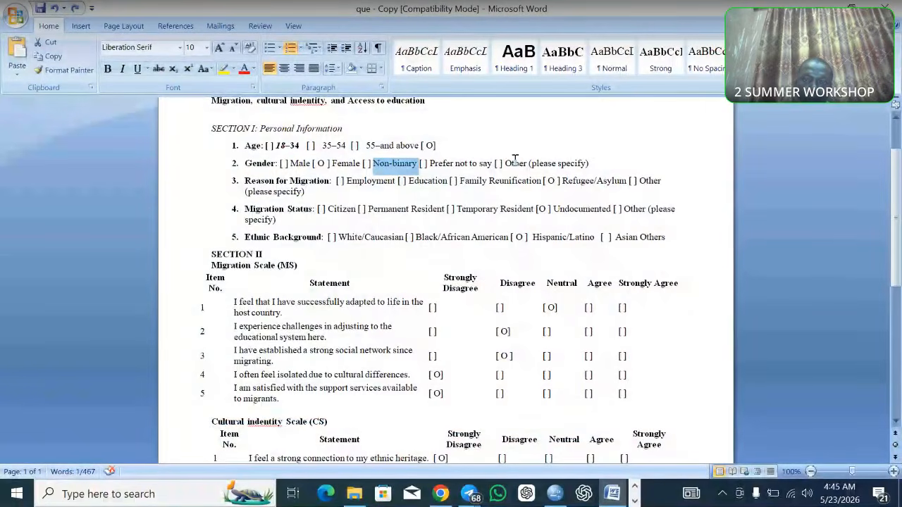
left_click_drag(491, 163, 445, 164)
key("ctrl+c")
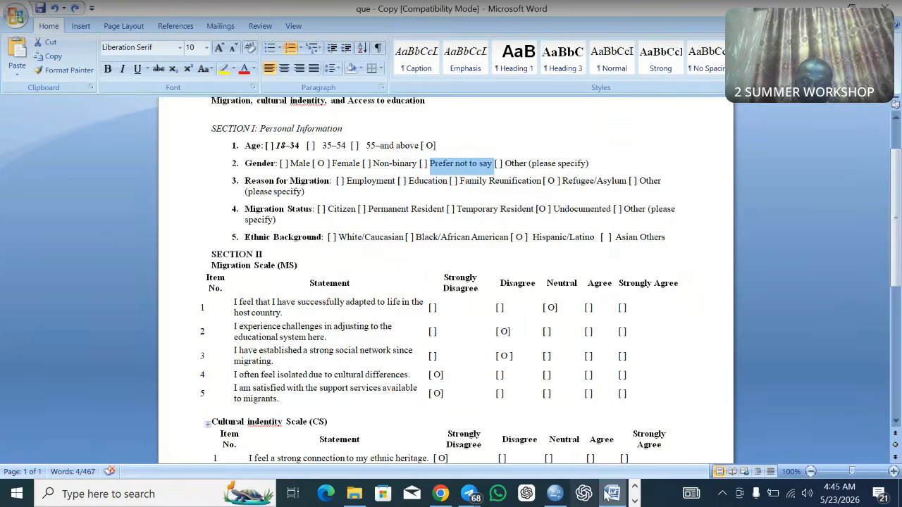
left_click(555, 493)
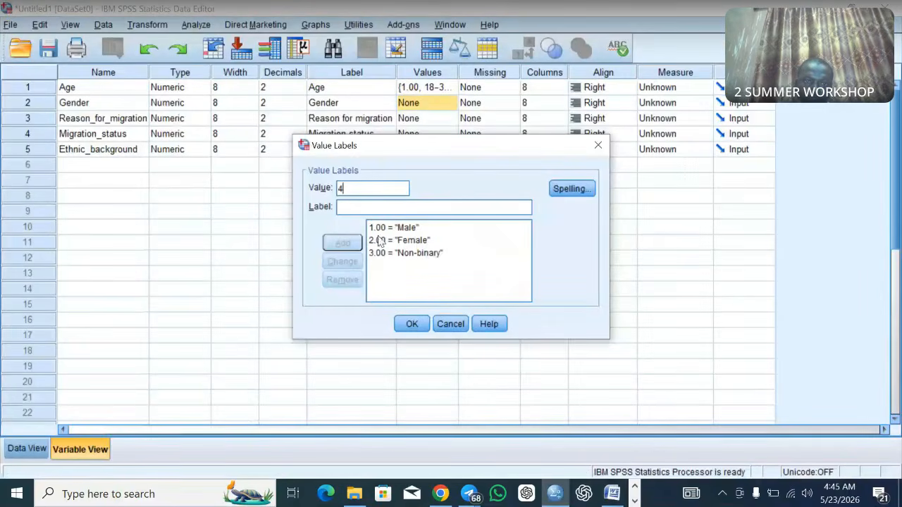
left_click(382, 207)
key("ctrl+v")
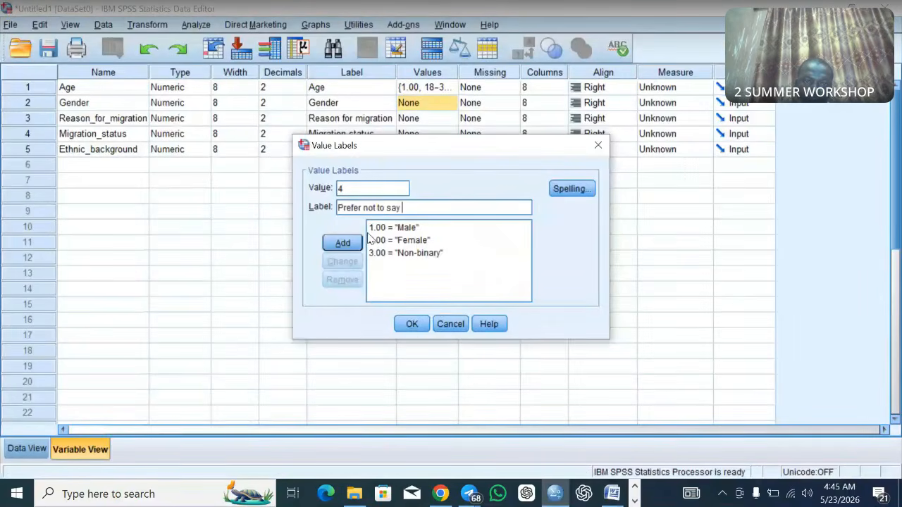
left_click(361, 243)
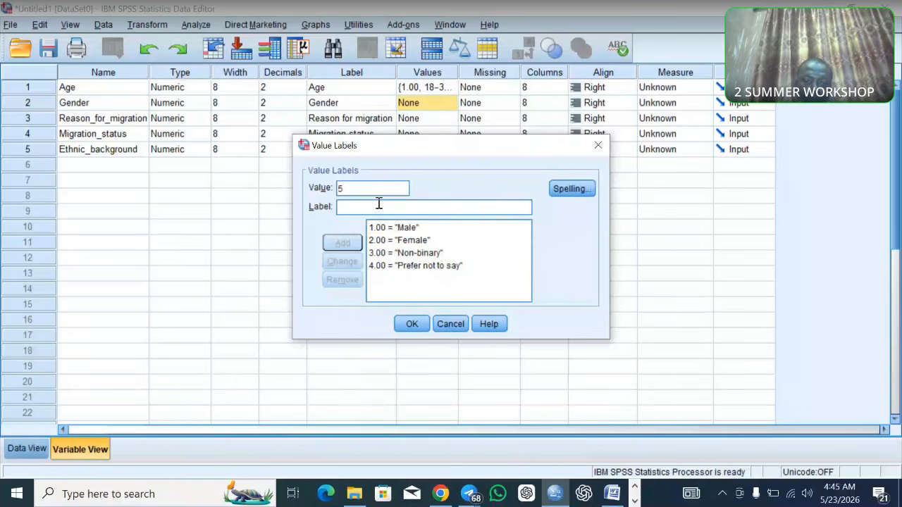
type("Others")
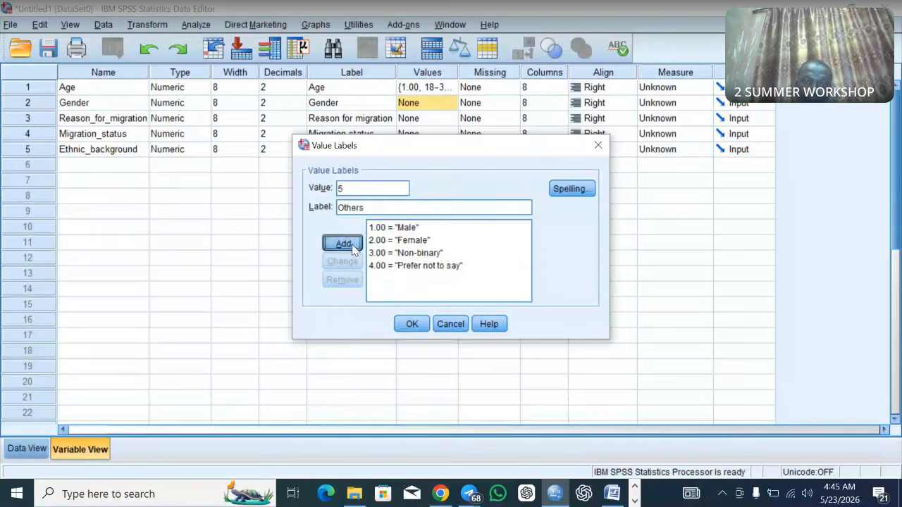
left_click(412, 325)
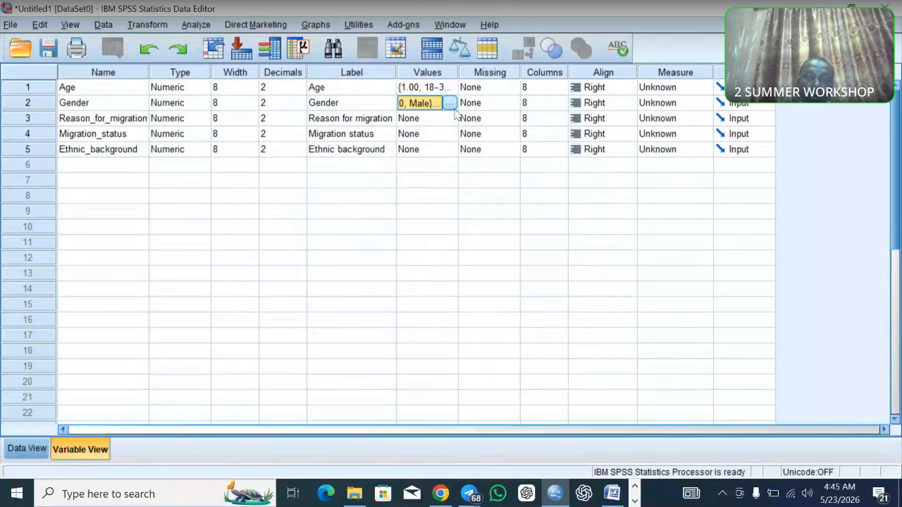
- Open the value labels of Reason_for_migration and copy the Employment option from the Word questionnaire
left_click(436, 124)
left_click(449, 118)
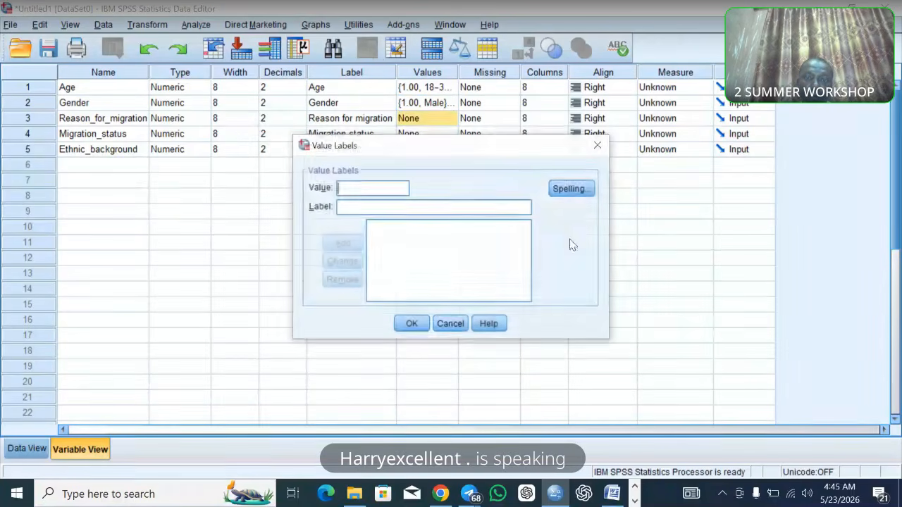
left_click(611, 494)
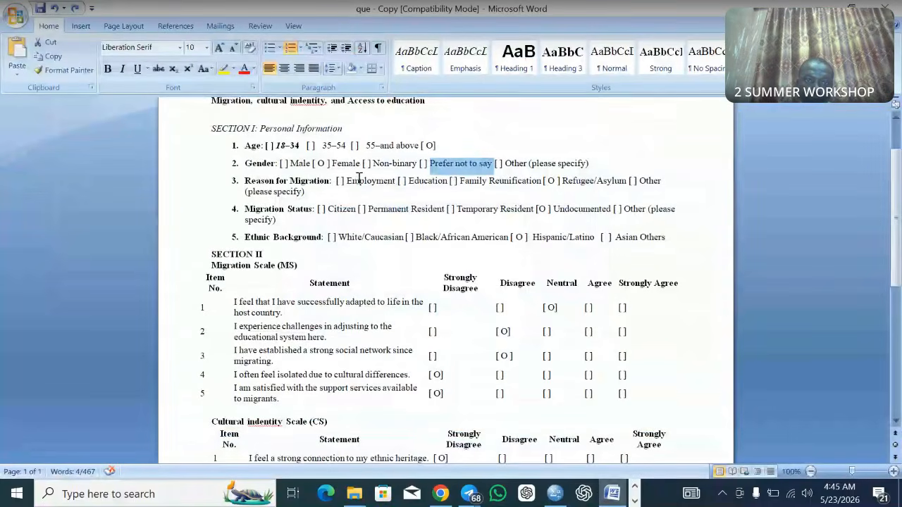
left_click(398, 181)
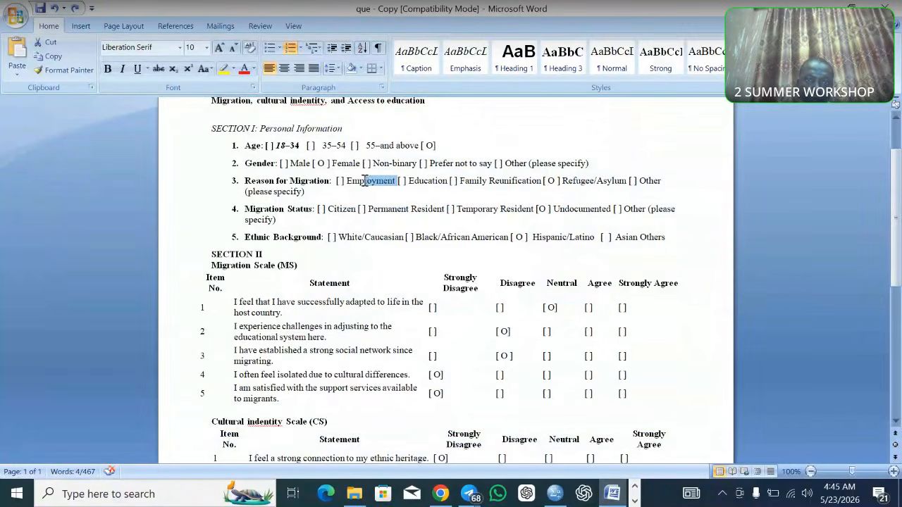
left_click_drag(353, 178, 345, 178)
key("ctrl+c")
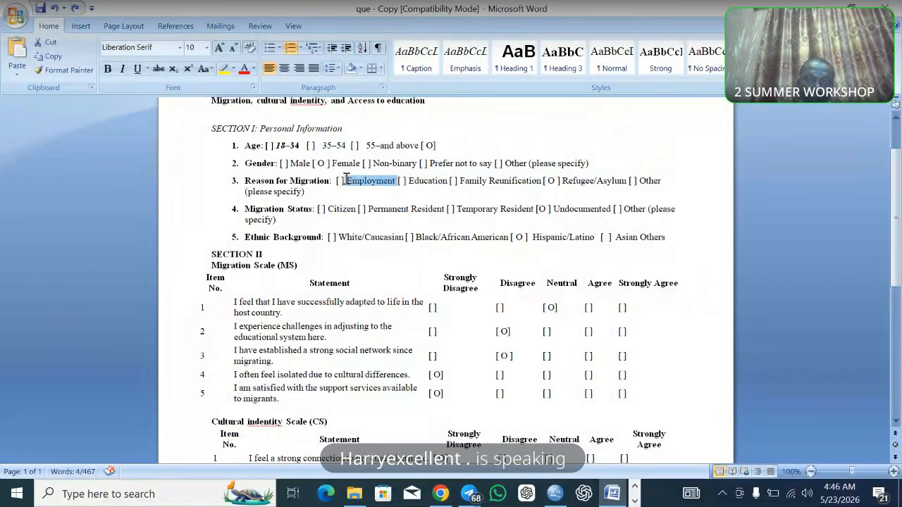
- Return to SPSS and add the value label 1 = Employment to Reason_for_migration
left_click(610, 495)
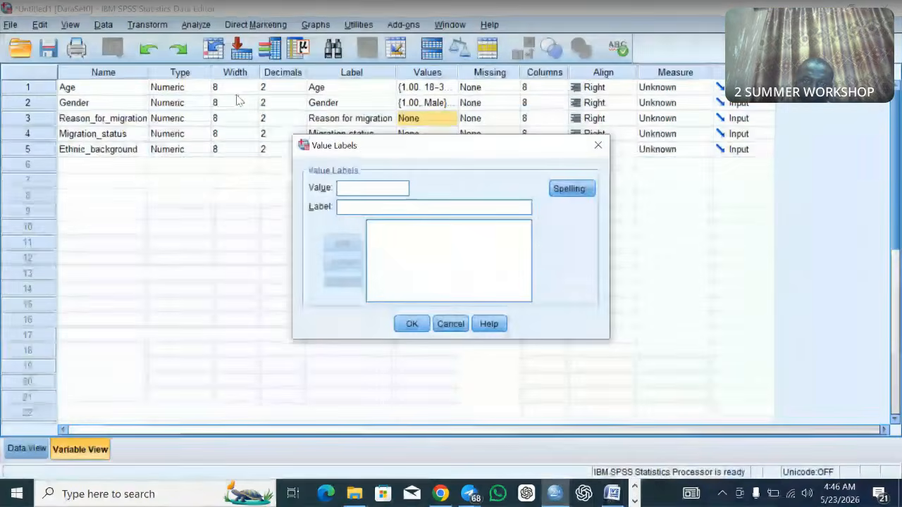
left_click(372, 187)
type("1")
left_click(366, 206)
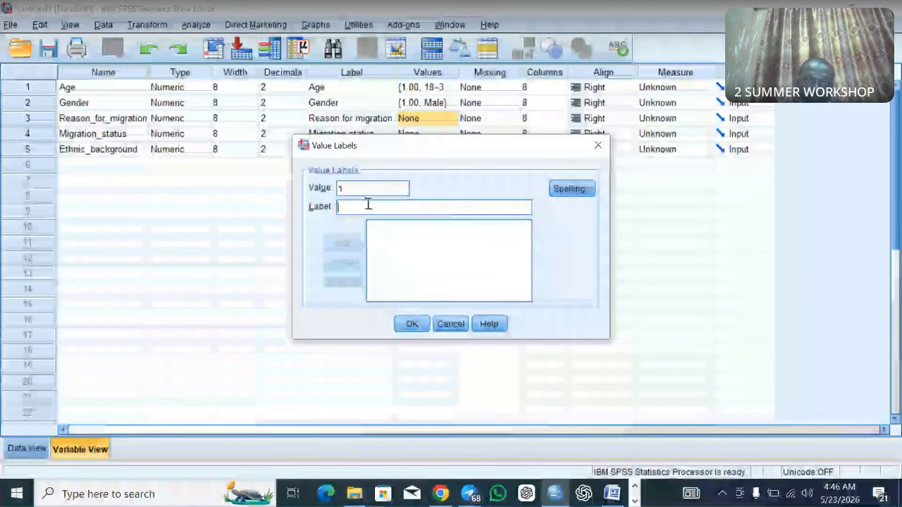
key("ctrl+v")
left_click(342, 242)
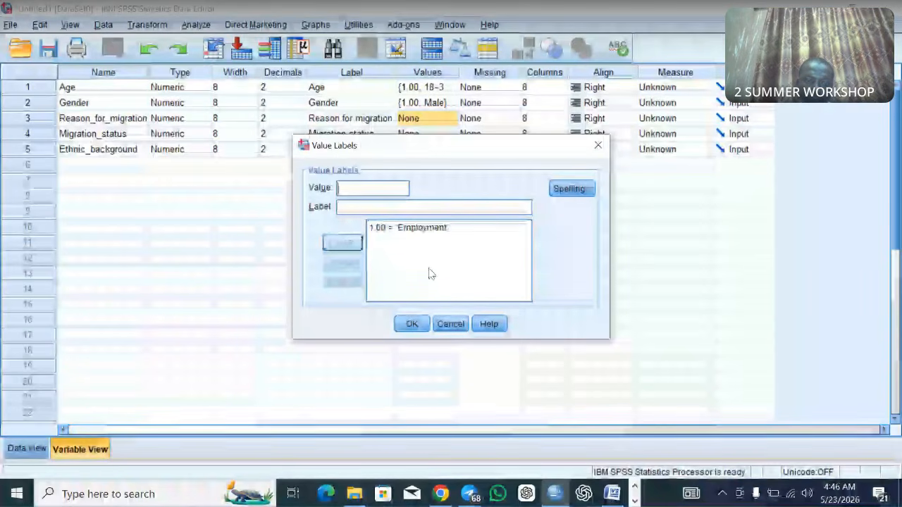
- Copy the Education option from the Word questionnaire and add the value label 2 = Education to Reason_for_migration in SPSS
type("2")
left_click(611, 494)
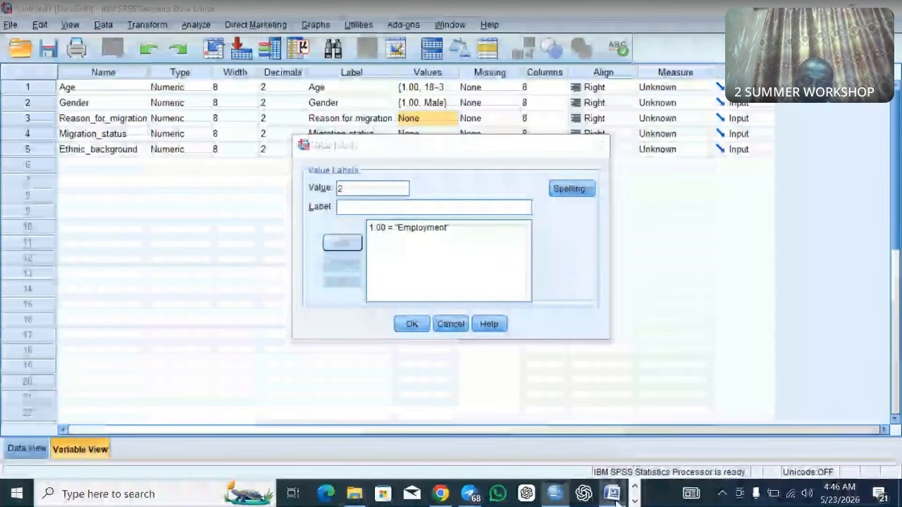
left_click_drag(448, 182, 411, 180)
key("ctrl+c")
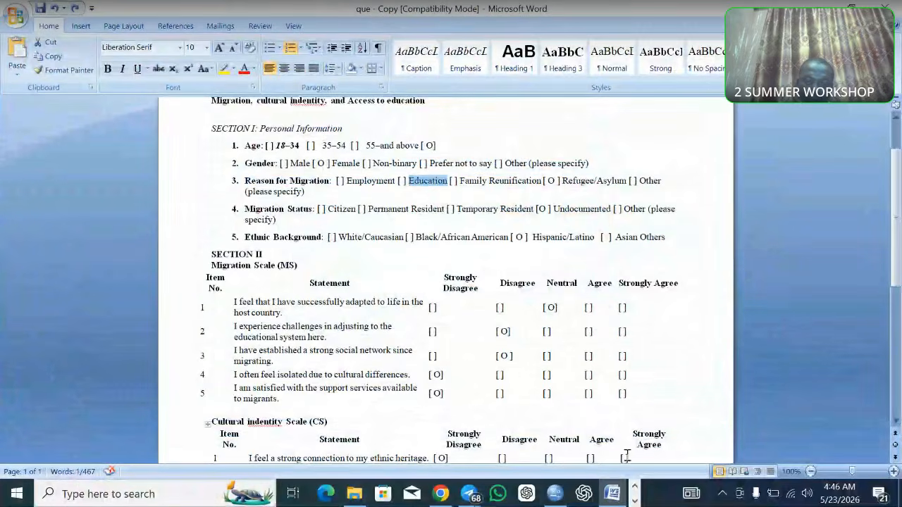
left_click(611, 494)
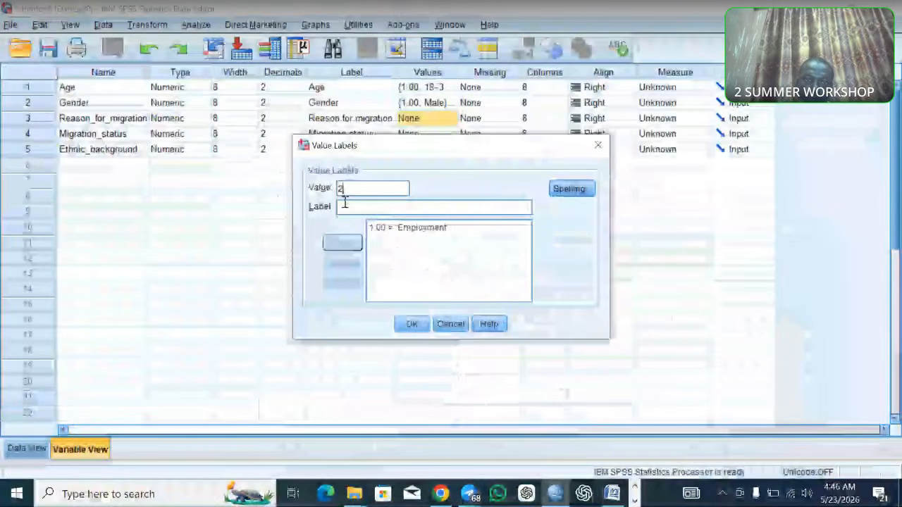
left_click(345, 206)
key("ctrl+v")
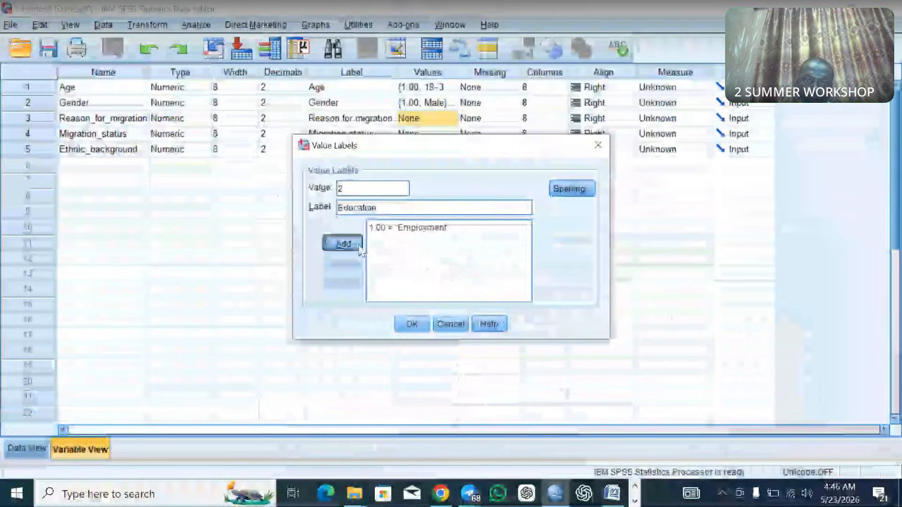
left_click(357, 246)
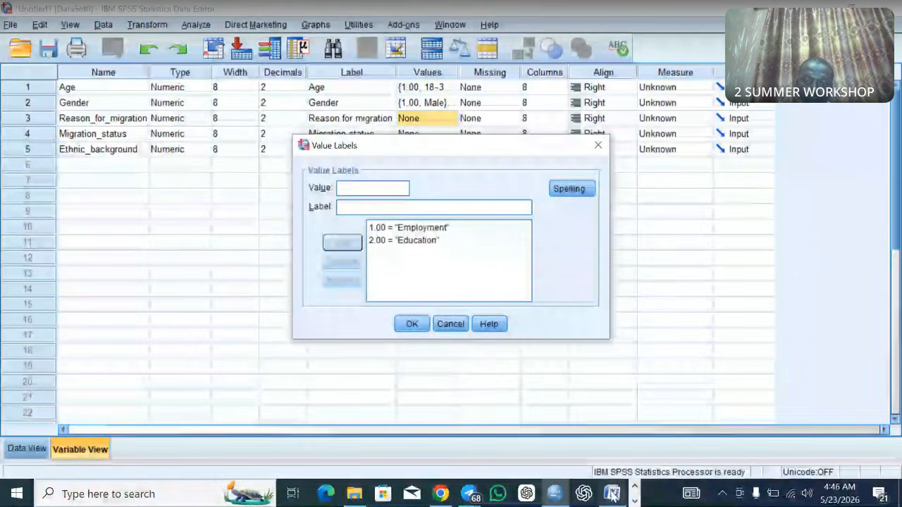
- Copy the Family Reunification option from the Word questionnaire and add it to Reason_for_migration in SPSS as 3 = Family Reunification
left_click(611, 494)
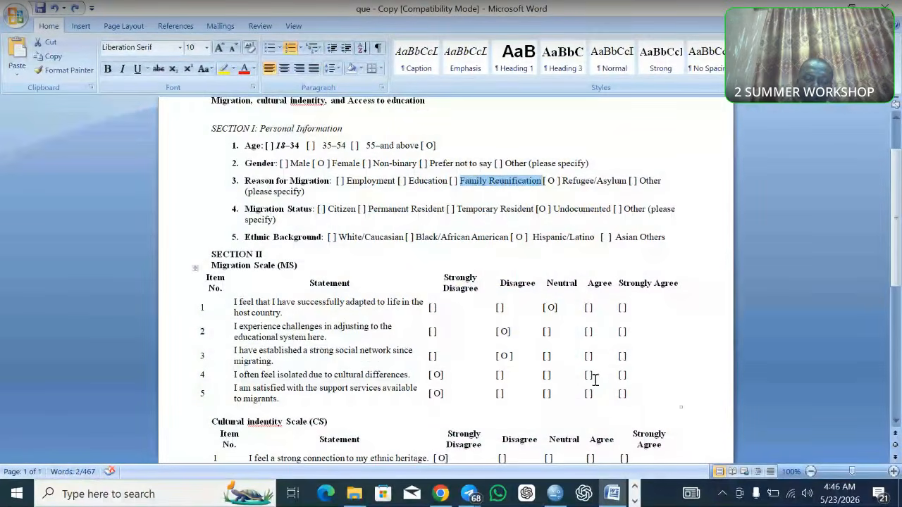
left_click(611, 496)
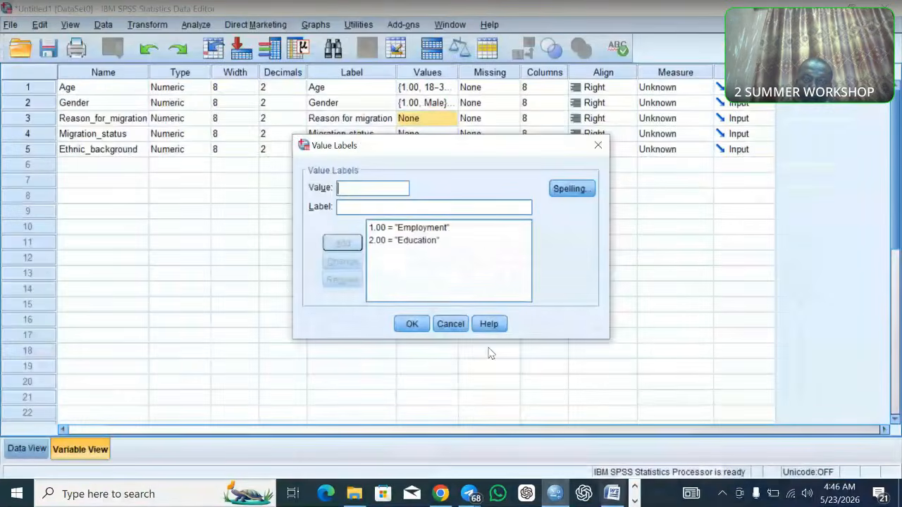
type("3")
left_click(367, 207)
type("Family Reunification")
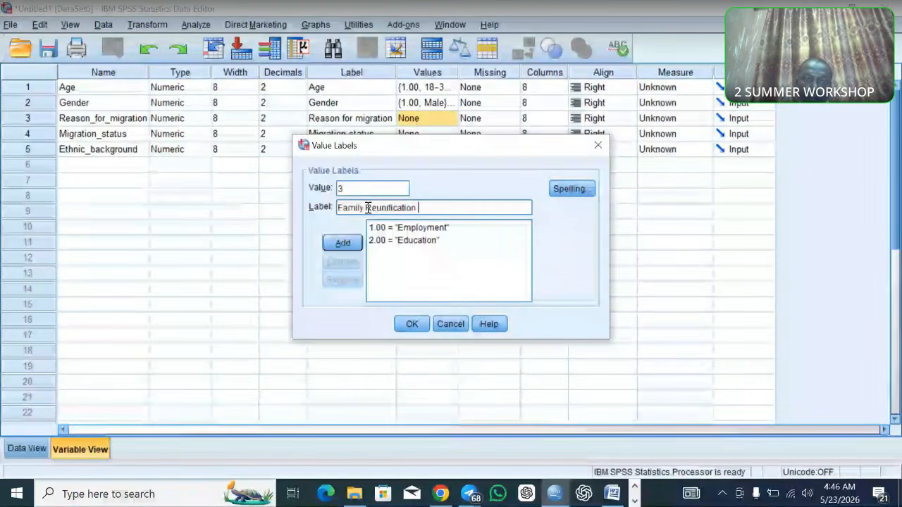
left_click(342, 243)
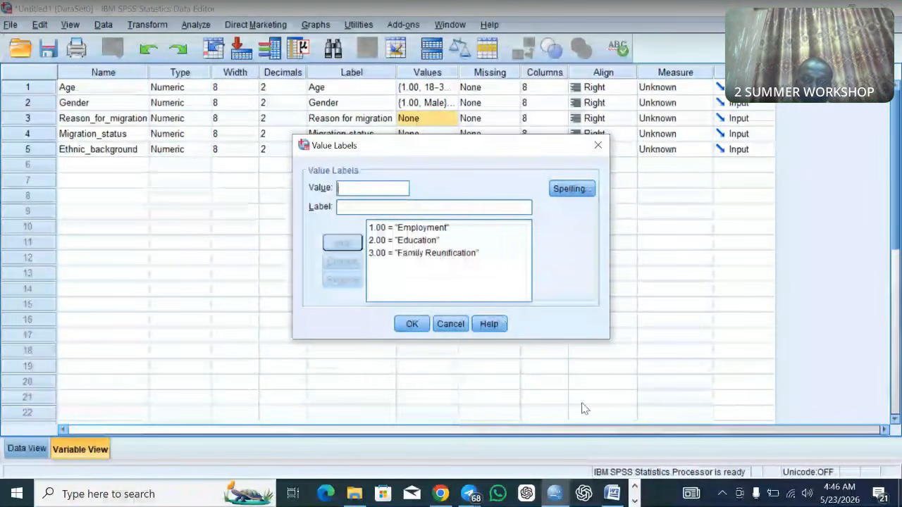
- Copy the Refugee/Asylum option from the Word questionnaire and add it to Reason_for_migration in SPSS as 4 = Refugee/Asylum
left_click(611, 494)
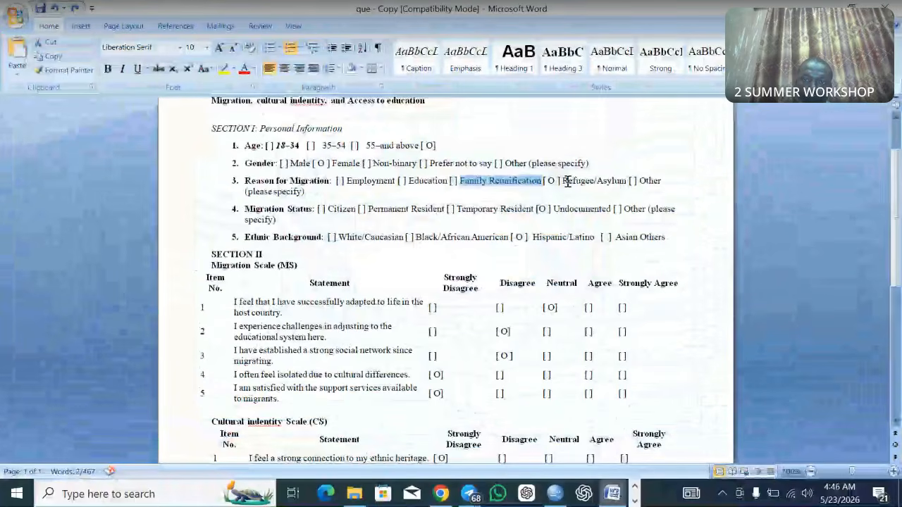
left_click_drag(567, 182, 626, 181)
key("ctrl+c")
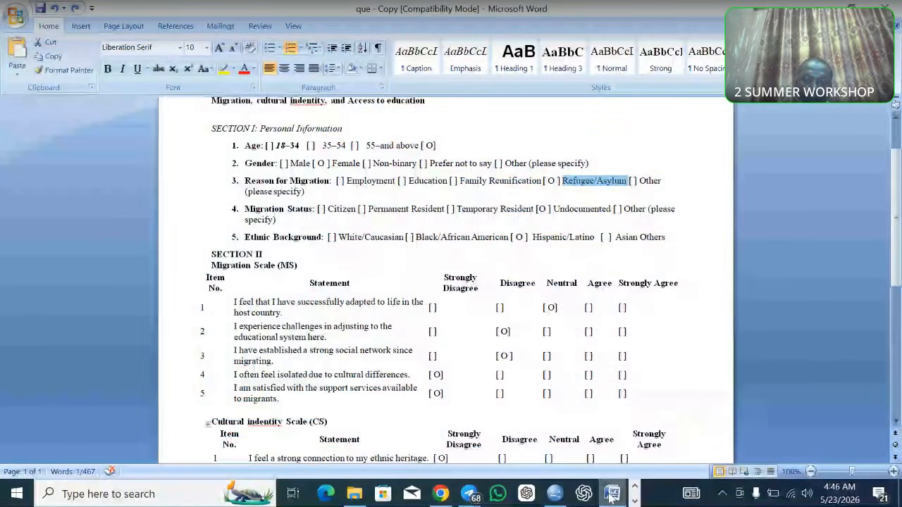
left_click(611, 497)
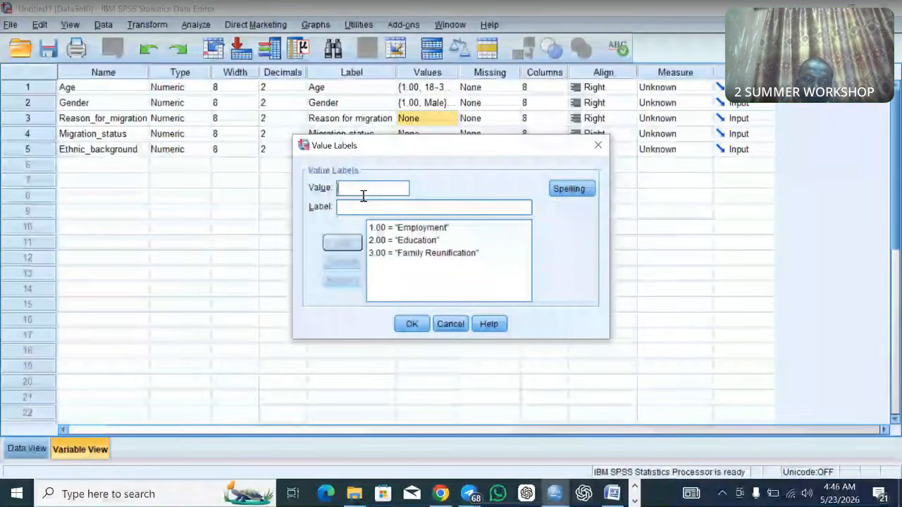
key("ctrl+v")
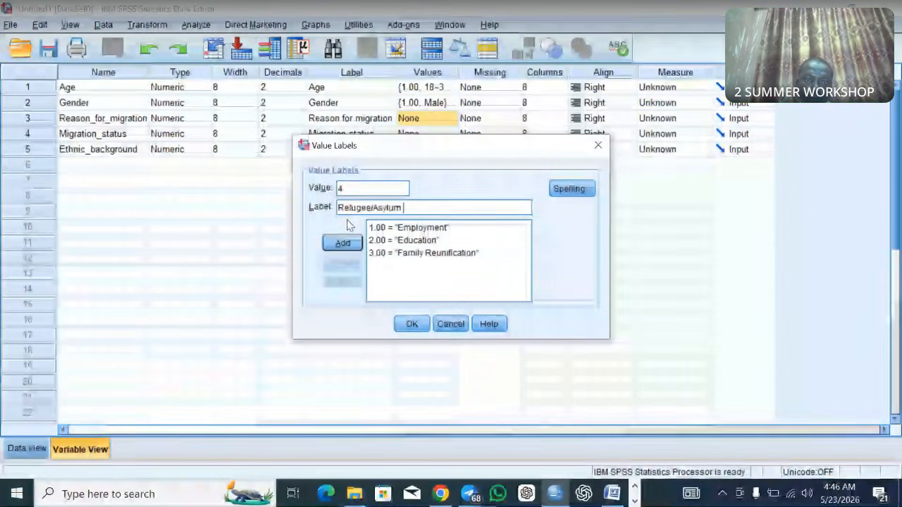
left_click(342, 243)
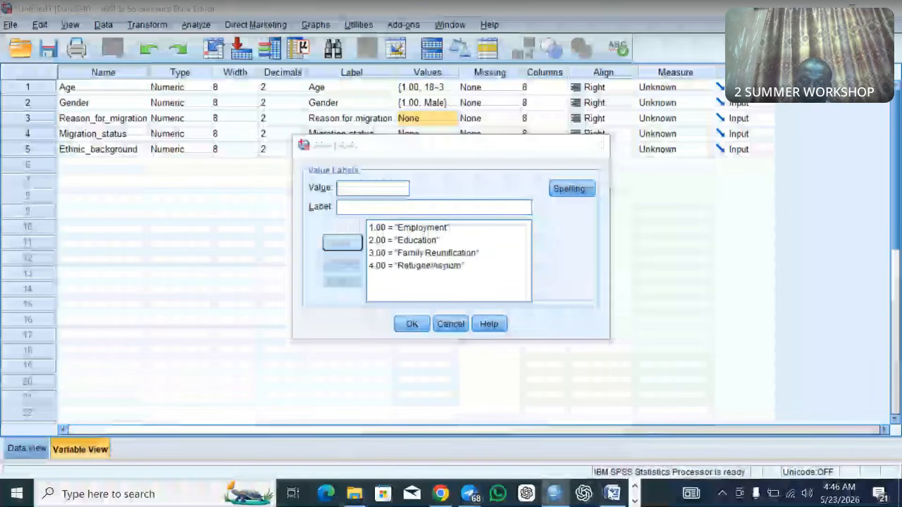
- Check the last Reason for Migration option in the Word questionnaire, then add 5 = Others to Reason_for_migration in SPSS and apply its value labels
left_click(612, 494)
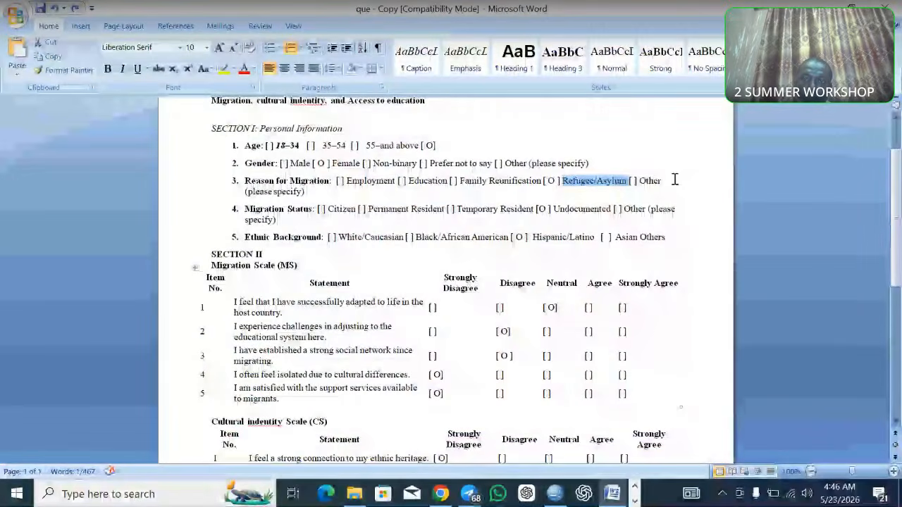
key("alt+Tab")
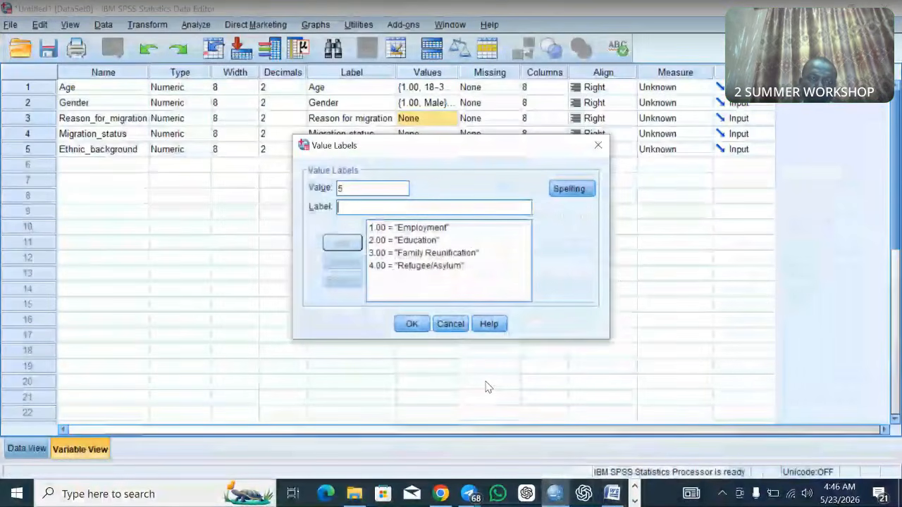
type("Others")
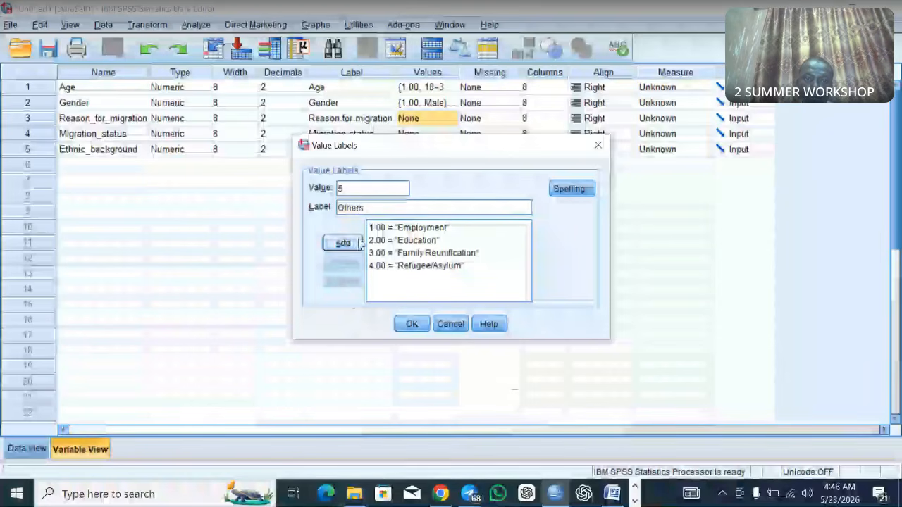
key("Return")
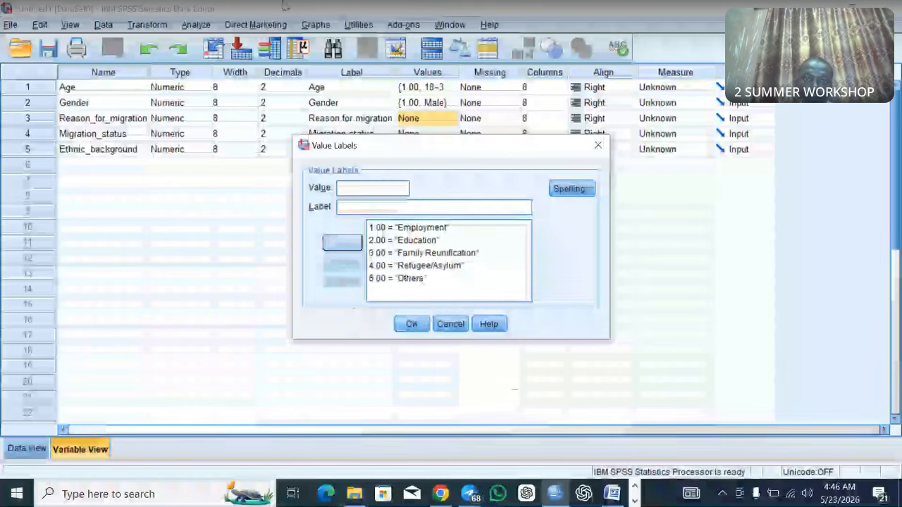
left_click(412, 328)
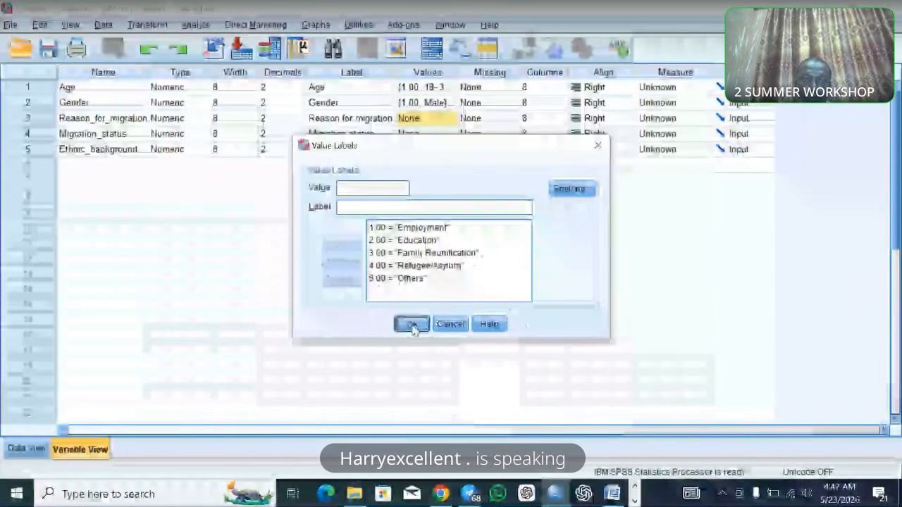
- Open the value labels of Migration_status, copy the Citizen option from the Word questionnaire and add it in SPSS as 1 = Citizen
left_click(444, 134)
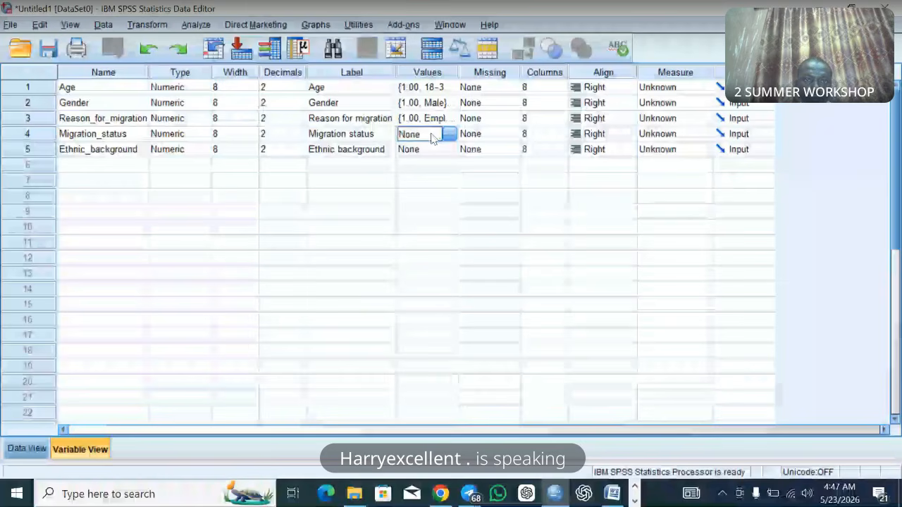
left_click(449, 134)
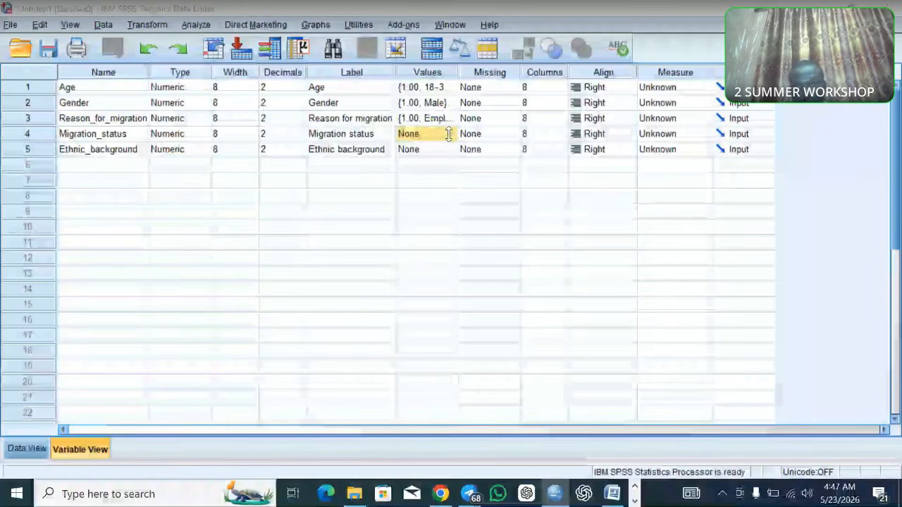
left_click(613, 494)
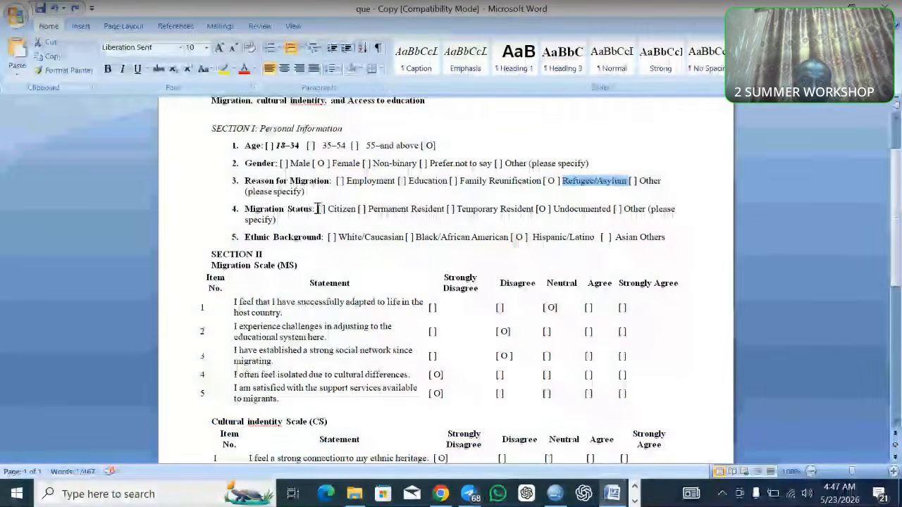
left_click_drag(327, 209, 356, 210)
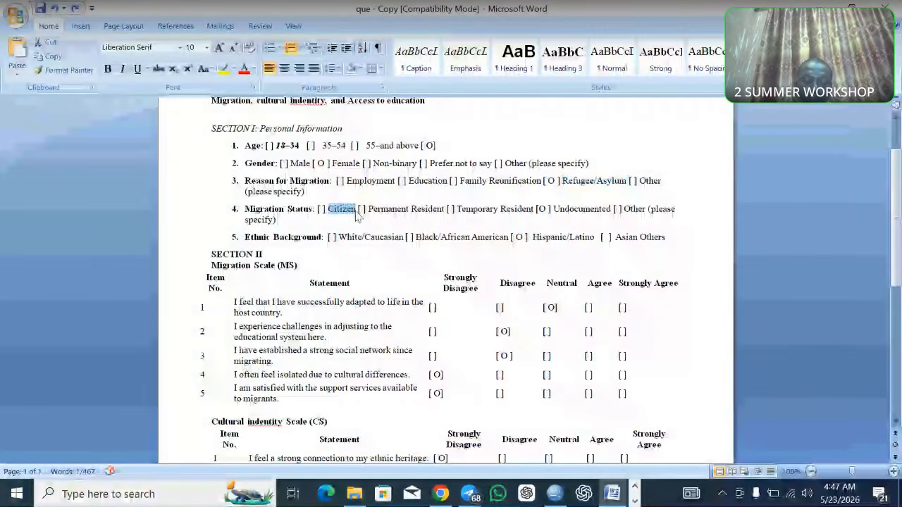
mouse_move(612, 494)
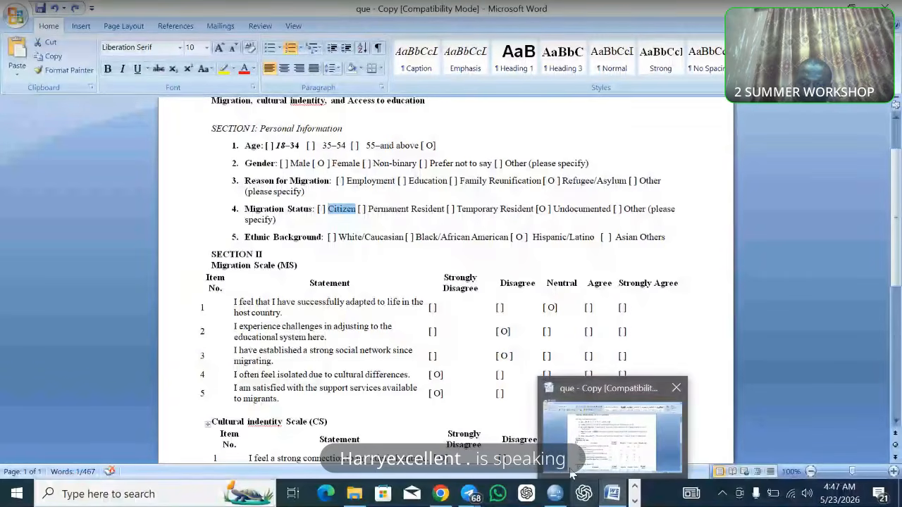
left_click(555, 494)
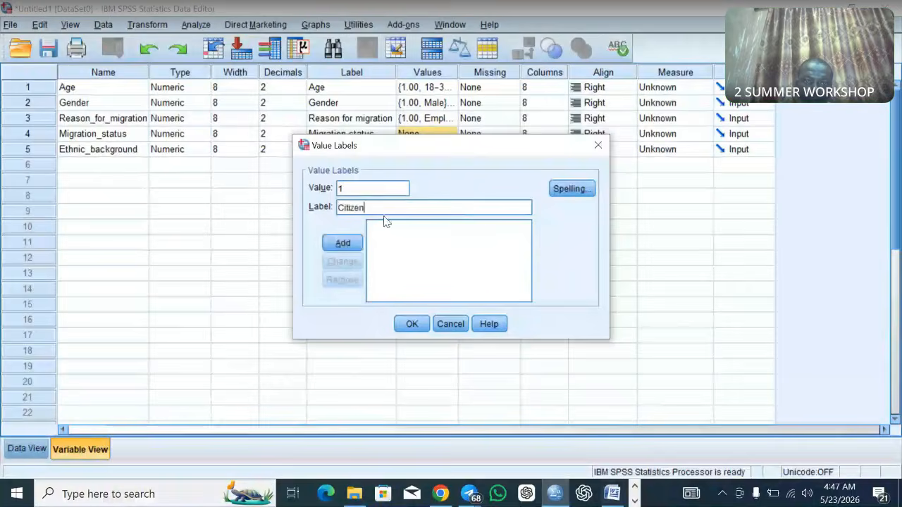
left_click(342, 243)
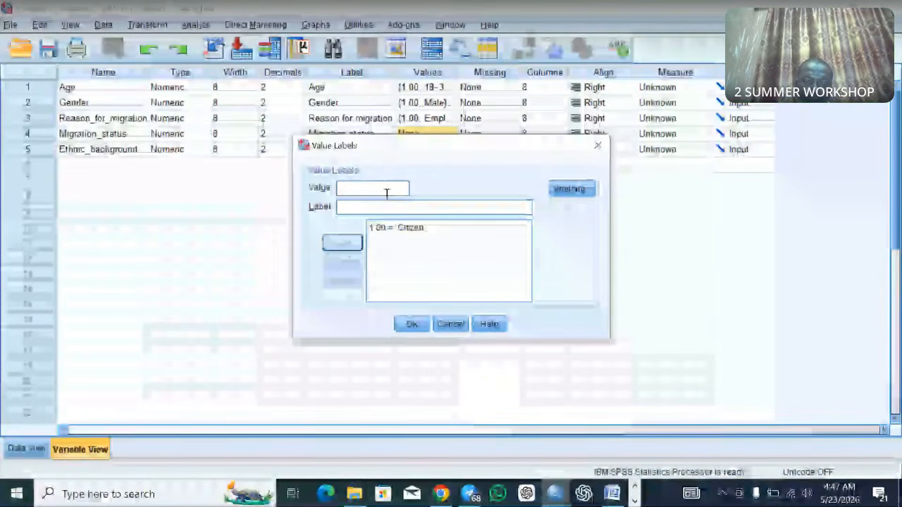
- Copy the Permanent Resident option from the Word questionnaire and add it to Migration_status in SPSS as 2 = Permanent Resident
type("2")
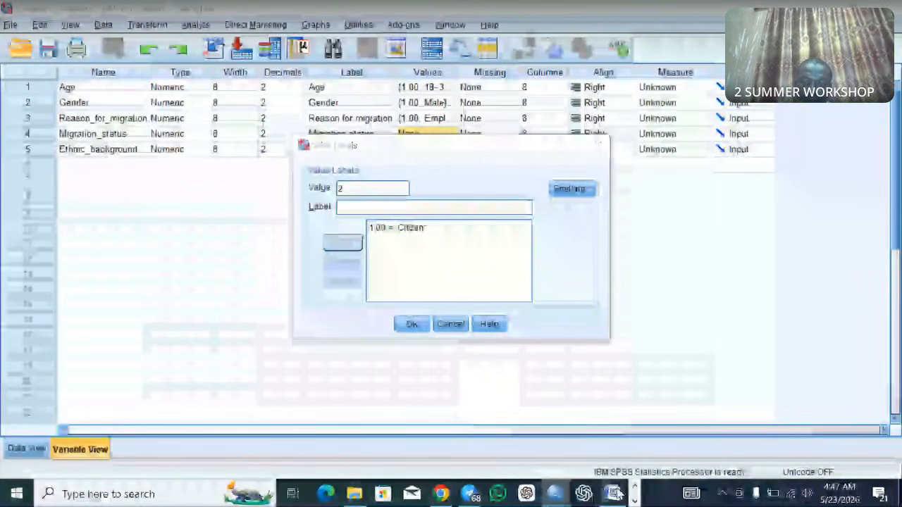
left_click(614, 494)
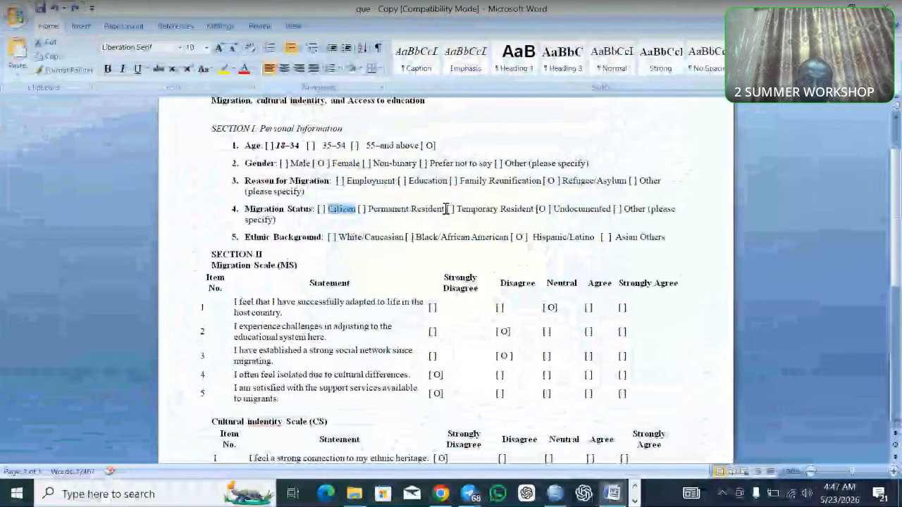
left_click_drag(446, 208, 367, 210)
key("ctrl+c")
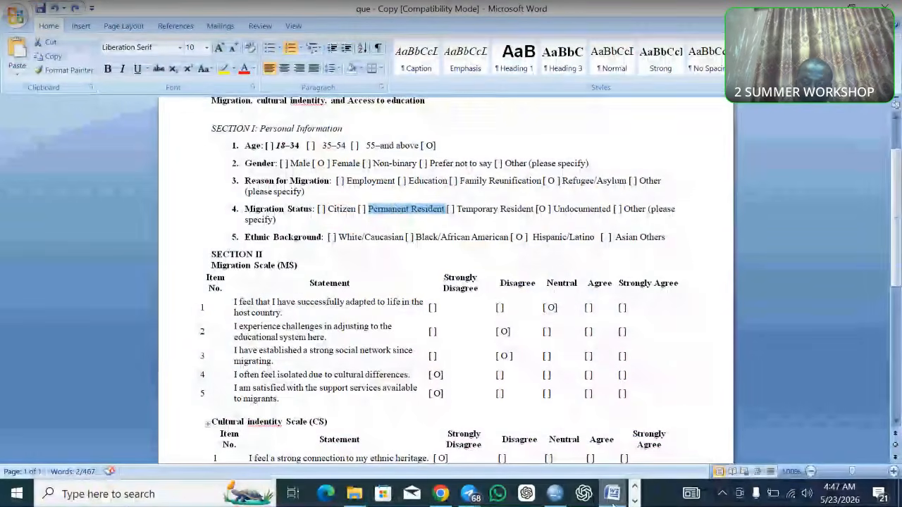
left_click(613, 493)
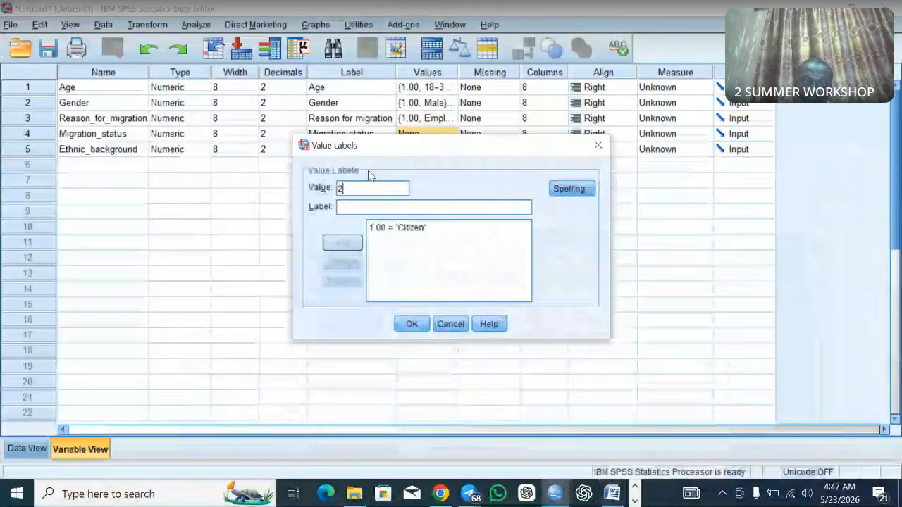
key("ctrl+v")
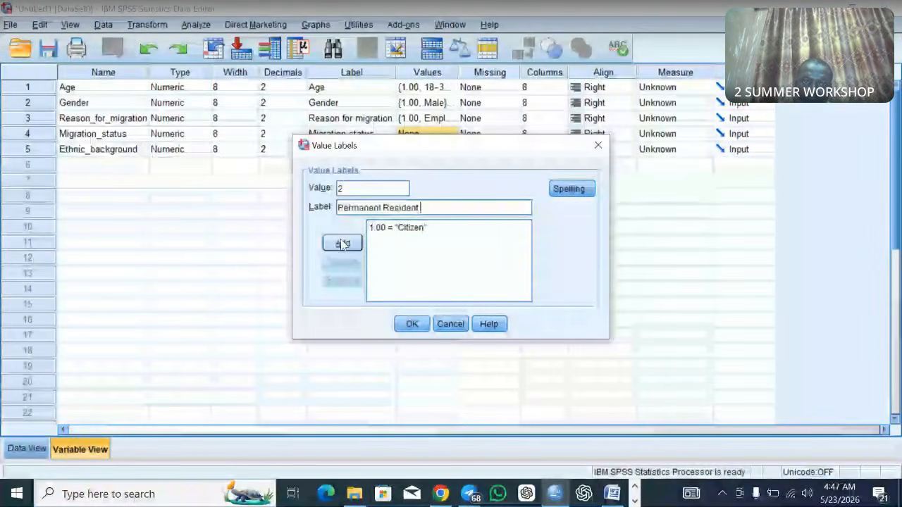
left_click(343, 243)
- Copy the Temporary Resident option from the Word questionnaire and add it to Migration_status in SPSS as 3 = Temporary Resident
type("4")
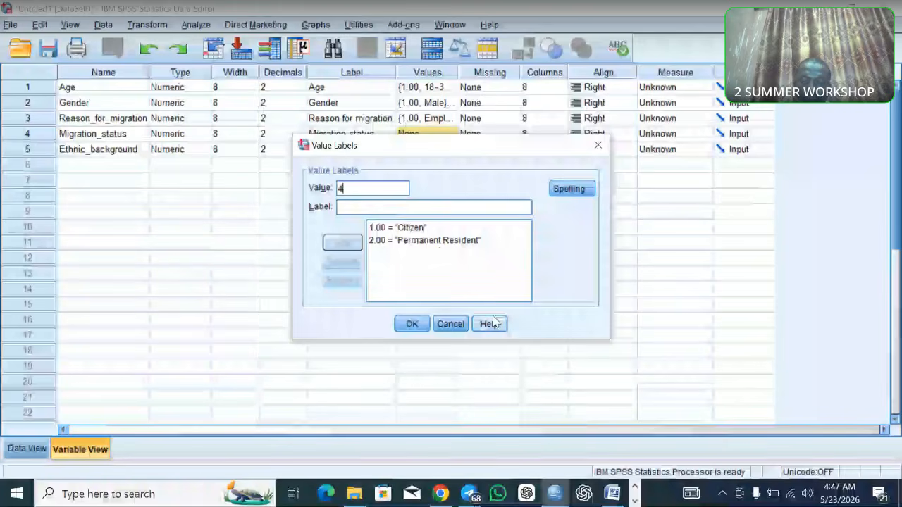
key("BackSpace")
type("3")
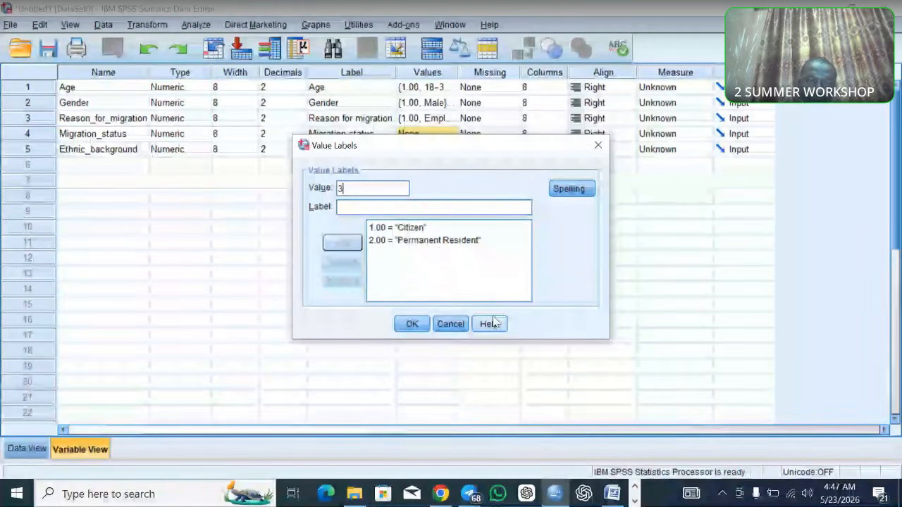
left_click(611, 493)
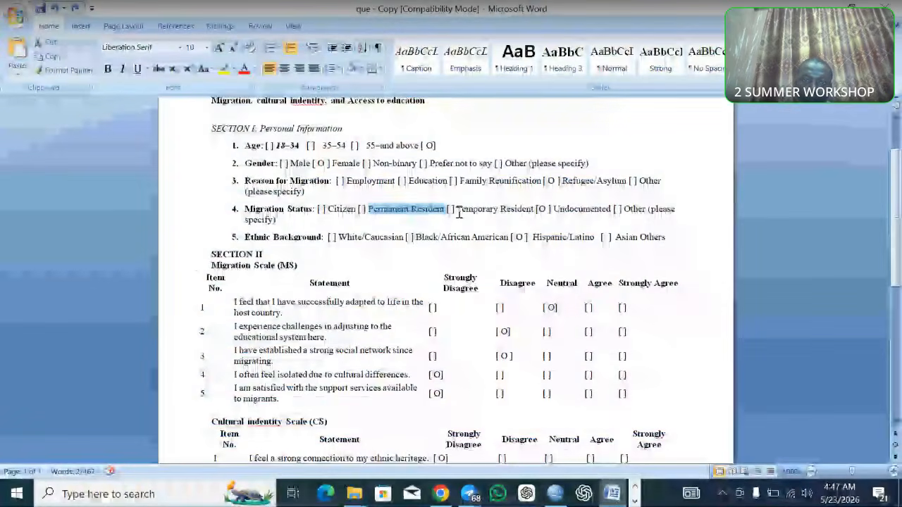
left_click_drag(457, 210, 500, 207)
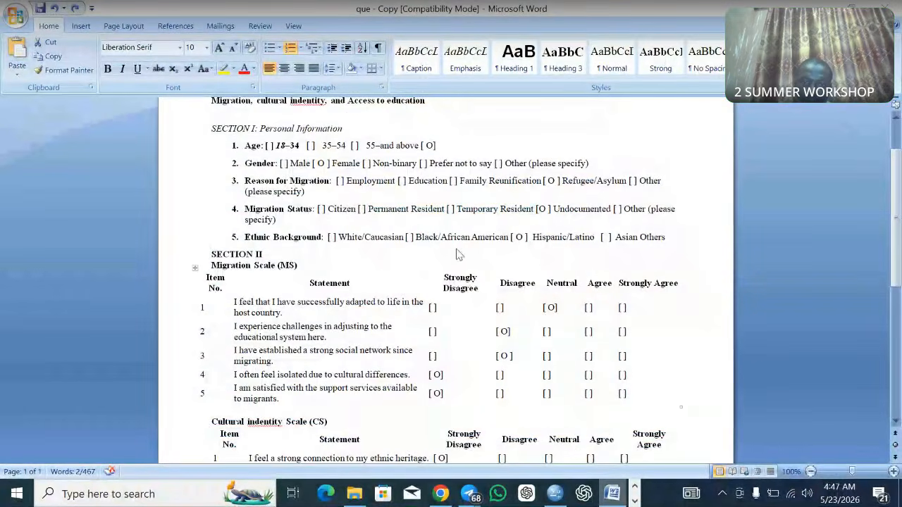
right_click(612, 493)
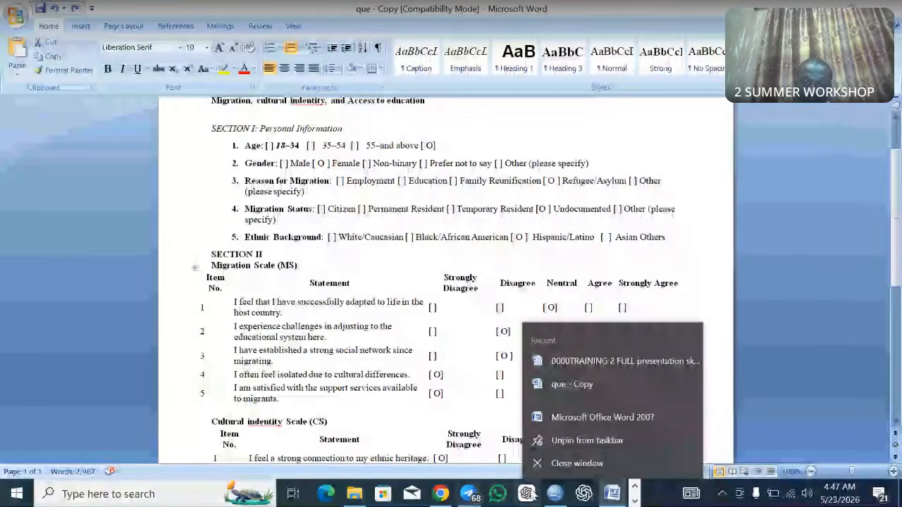
left_click(616, 495)
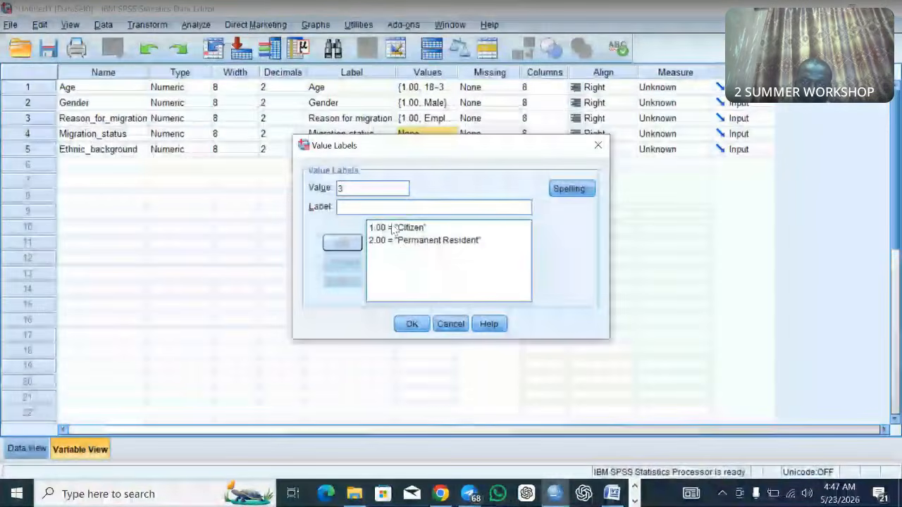
type("Temperary Resident")
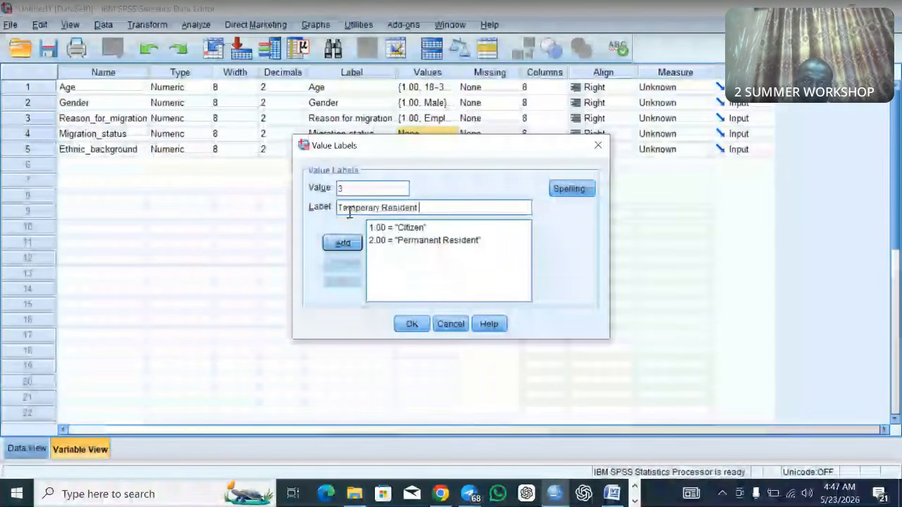
left_click(357, 244)
- Copy the Undocumented option from the Word questionnaire and add it to Migration_status in SPSS as 4 = Undocumented
type("5")
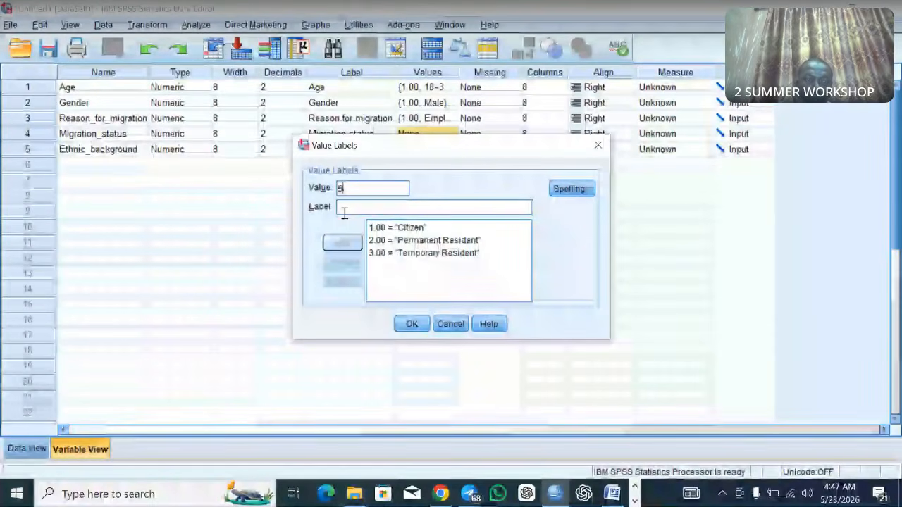
key("BackSpace")
type("4")
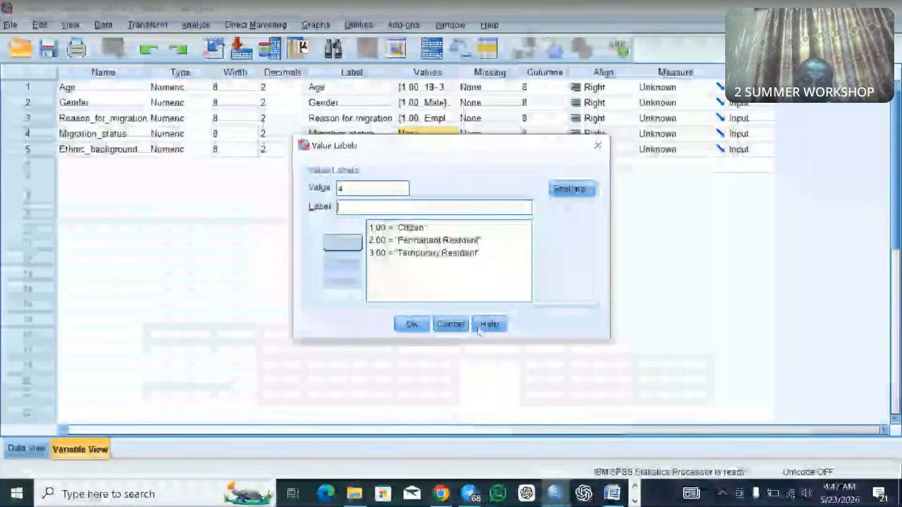
key("Tab")
left_click(611, 493)
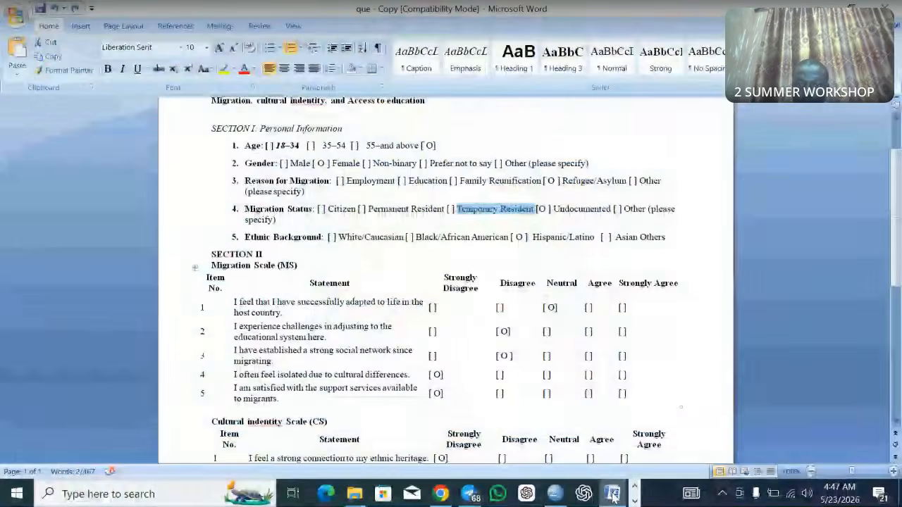
left_click(614, 209)
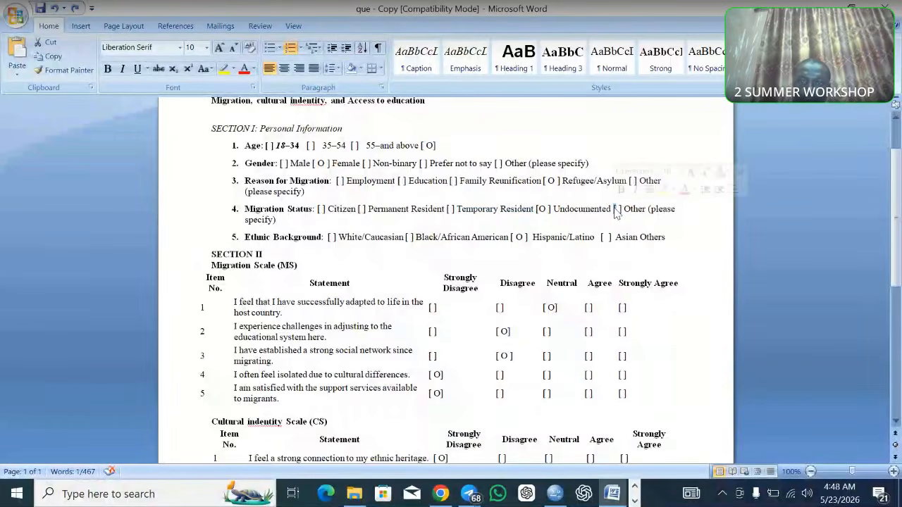
left_click_drag(605, 207, 557, 207)
key("ctrl+c")
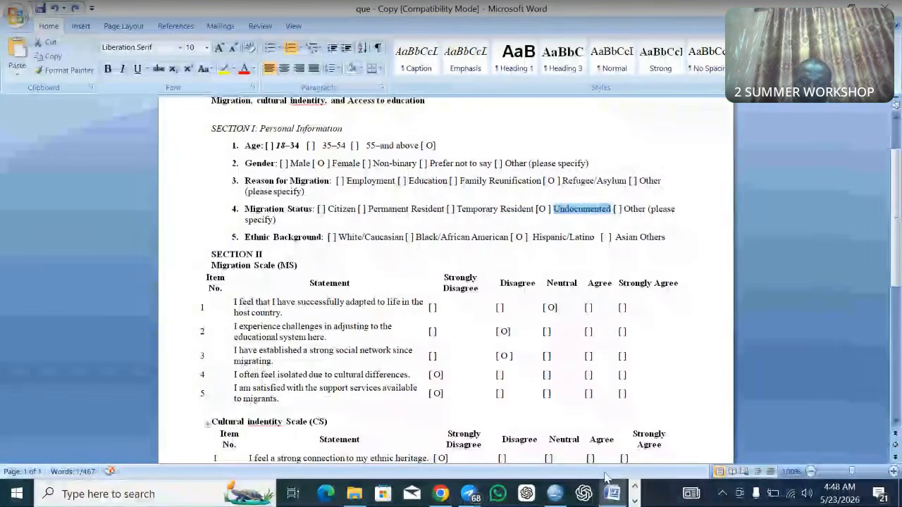
left_click(614, 495)
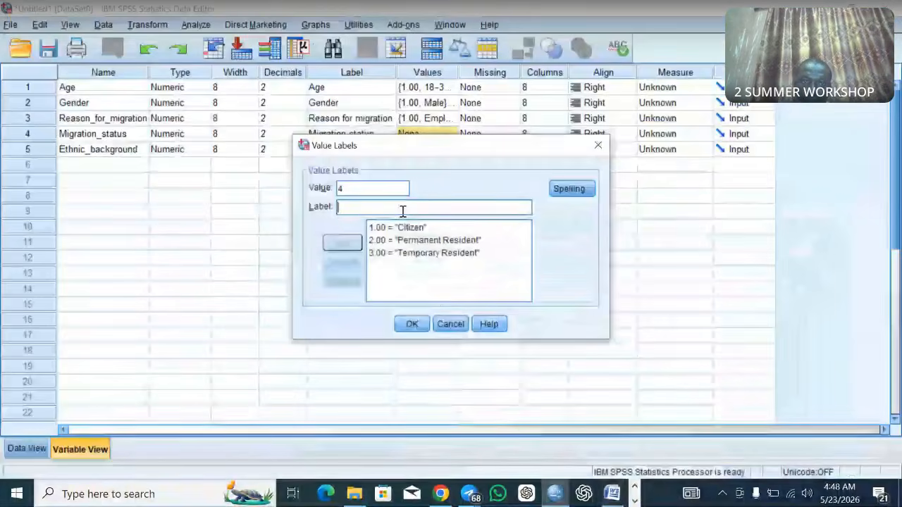
key("ctrl+v")
left_click(342, 242)
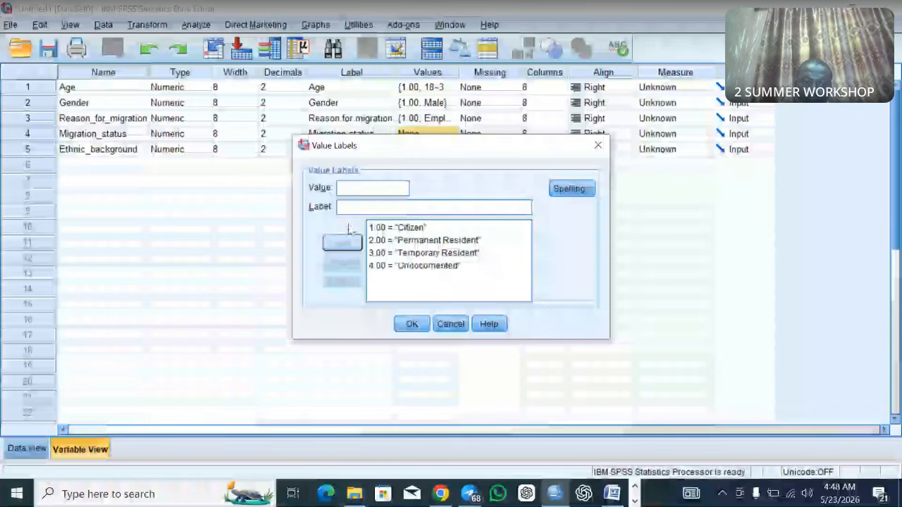
- Check the Word questionnaire, add 5 = Others to the value labels of Migration_status in SPSS, and confirm the labels
type("5")
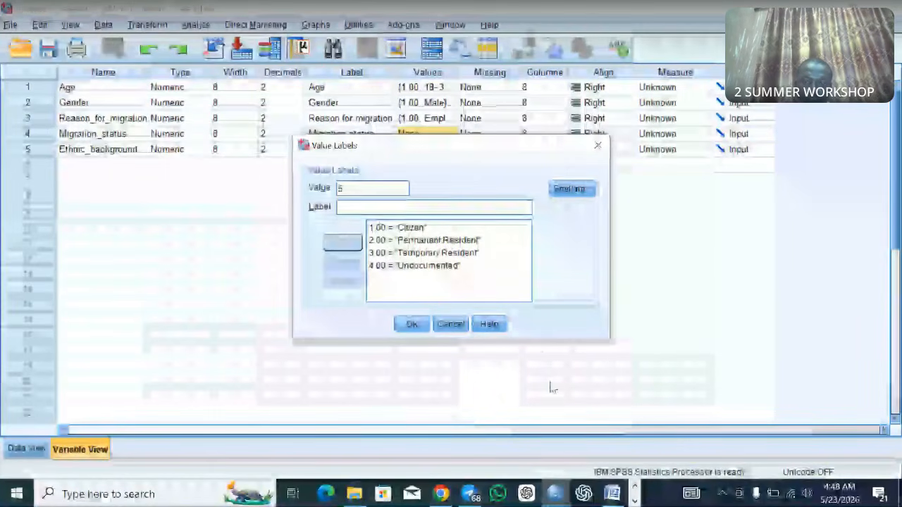
left_click(611, 494)
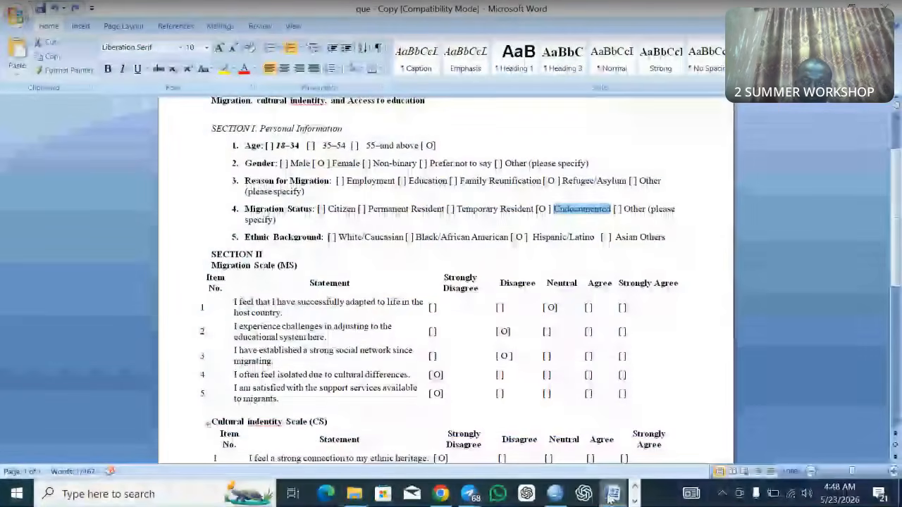
left_click(554, 493)
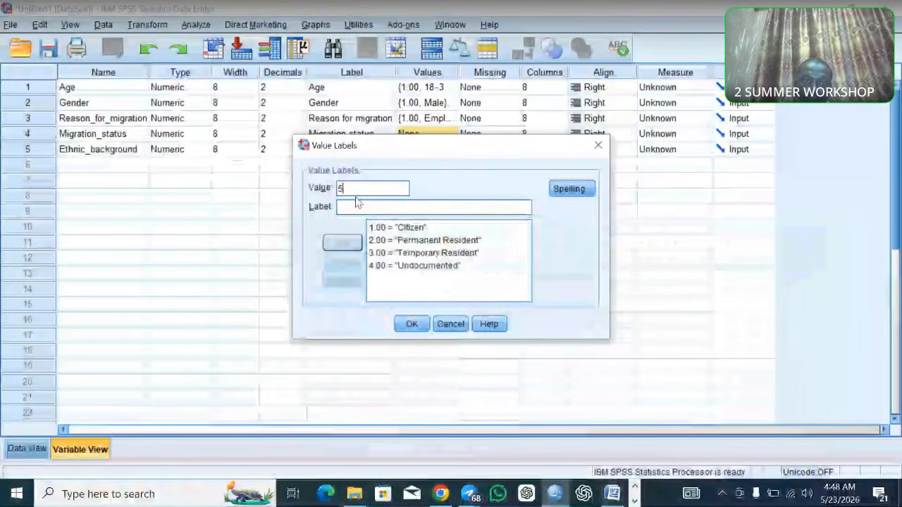
left_click(356, 205)
type("Oth")
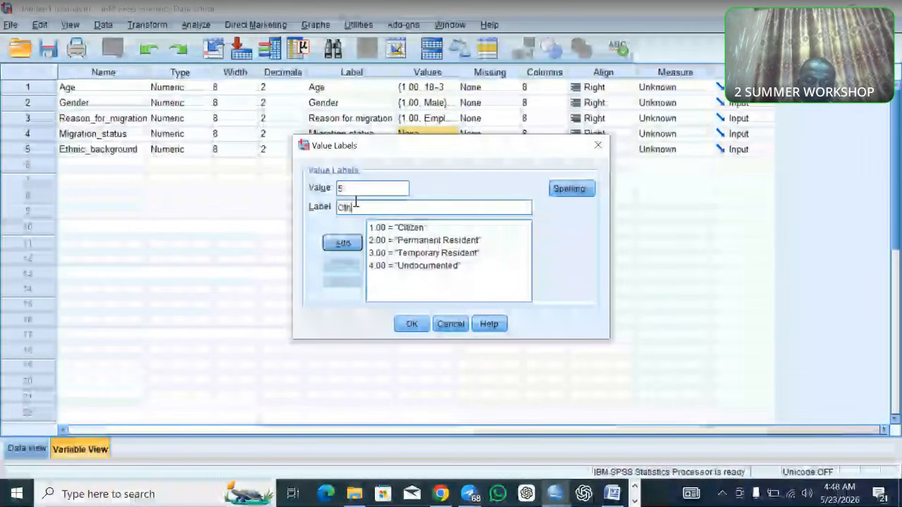
type("ers")
key("Return")
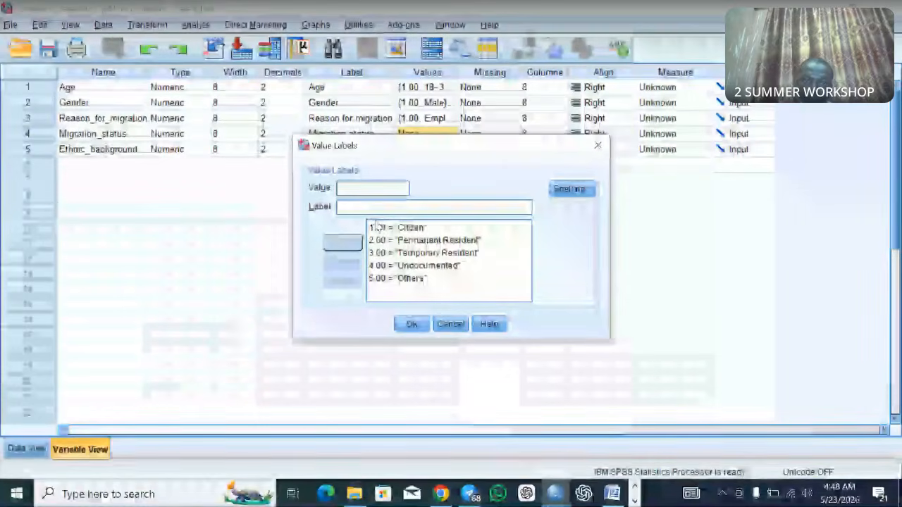
left_click(412, 324)
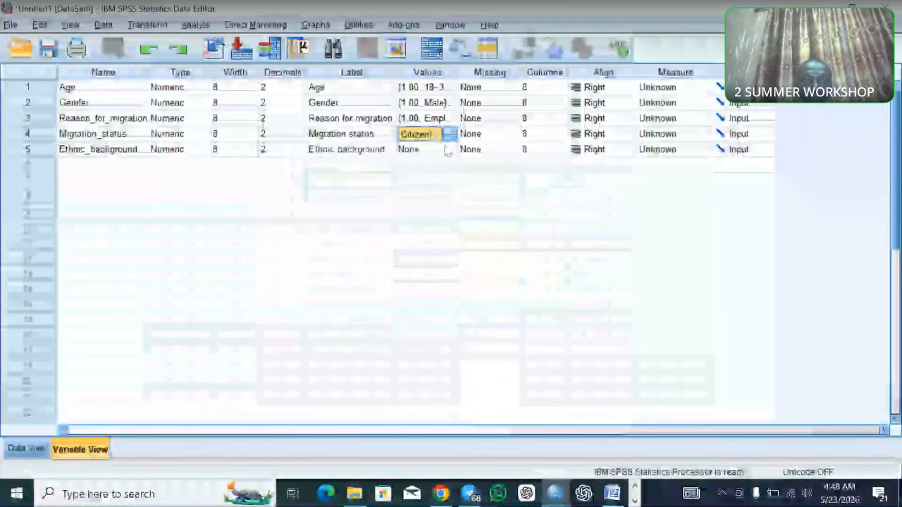
- Open the value labels of Ethnic_background, copy the White/Caucasian option from the Word questionnaire and add it in SPSS as 1 = White/Caucasian
left_click(447, 150)
left_click(449, 150)
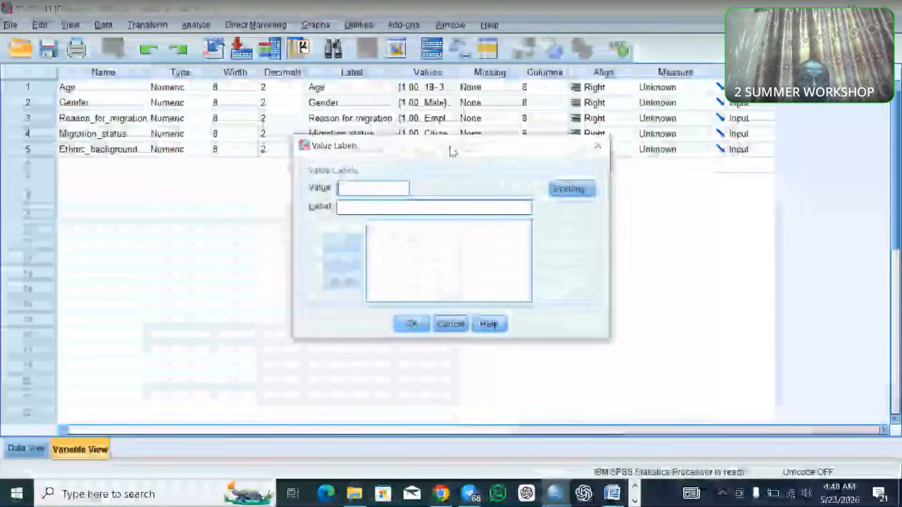
left_click(612, 493)
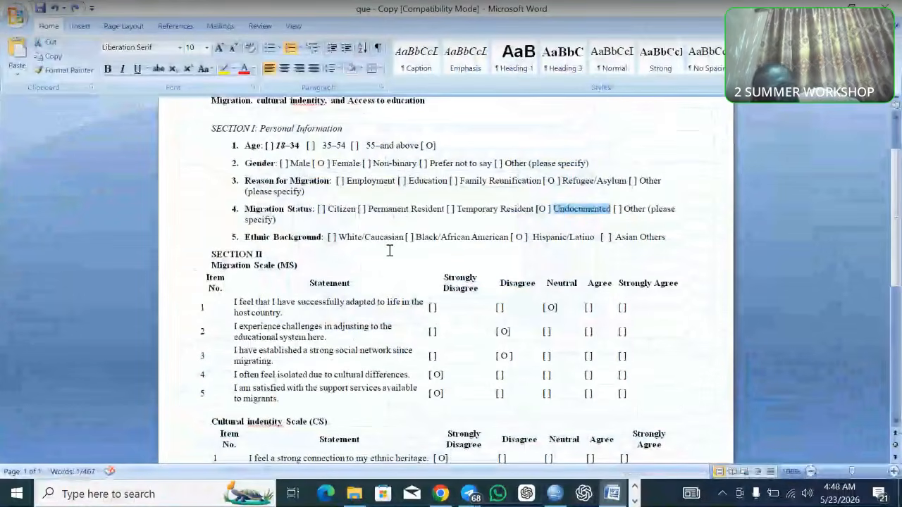
left_click_drag(404, 237, 349, 235)
key("ctrl+c")
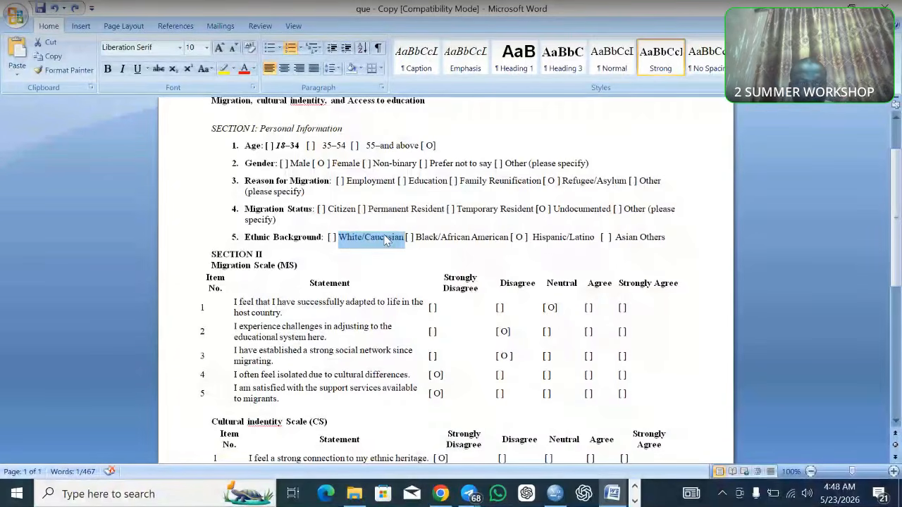
left_click(555, 493)
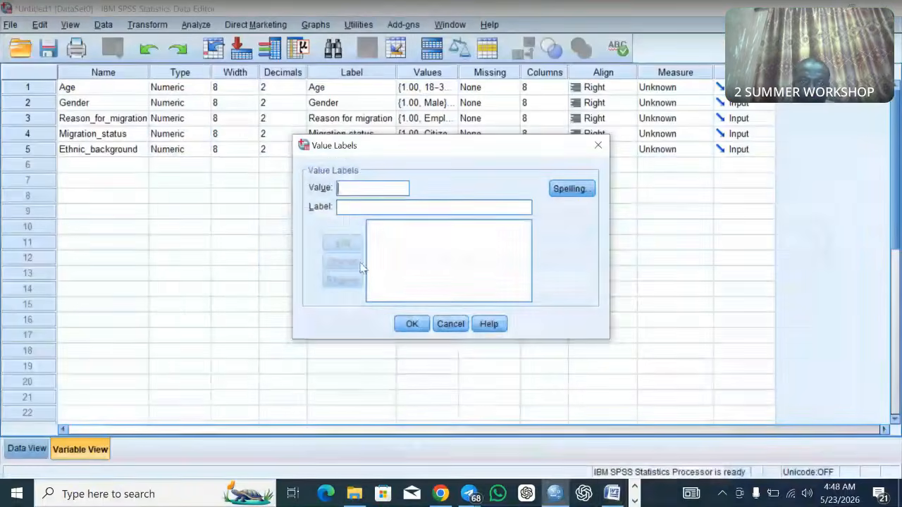
type("1")
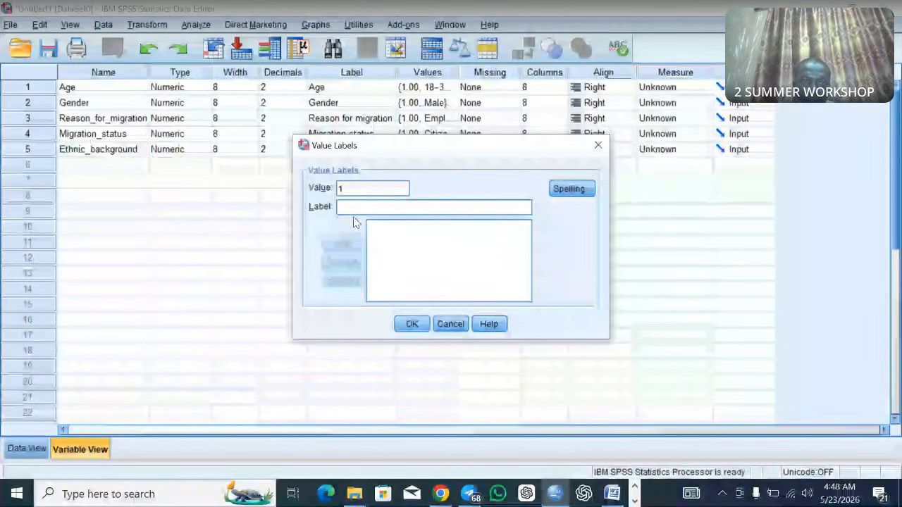
left_click(358, 208)
key("ctrl+v")
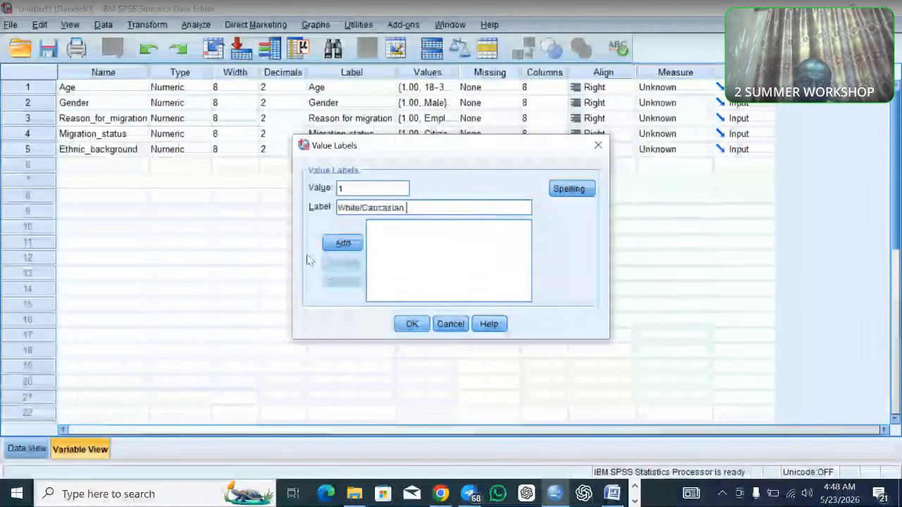
left_click(340, 242)
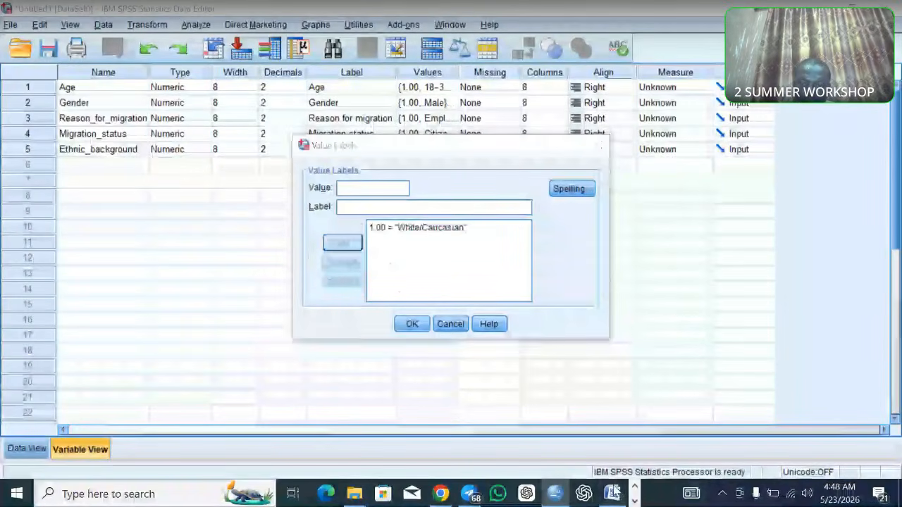
- Copy the Black/African American option from the Word questionnaire and add it to Ethnic_background in SPSS as 2 = Black/African American
left_click(612, 494)
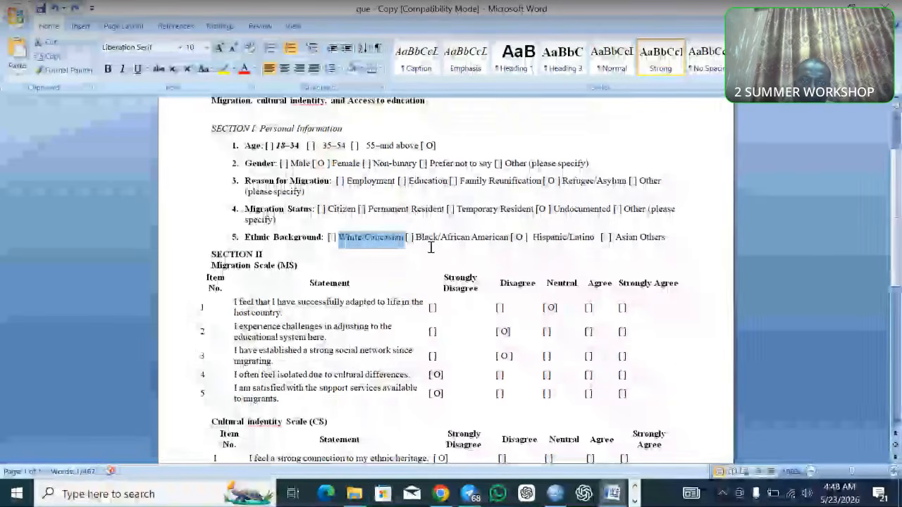
left_click(417, 238)
left_click_drag(417, 239, 483, 242)
key("ctrl+c")
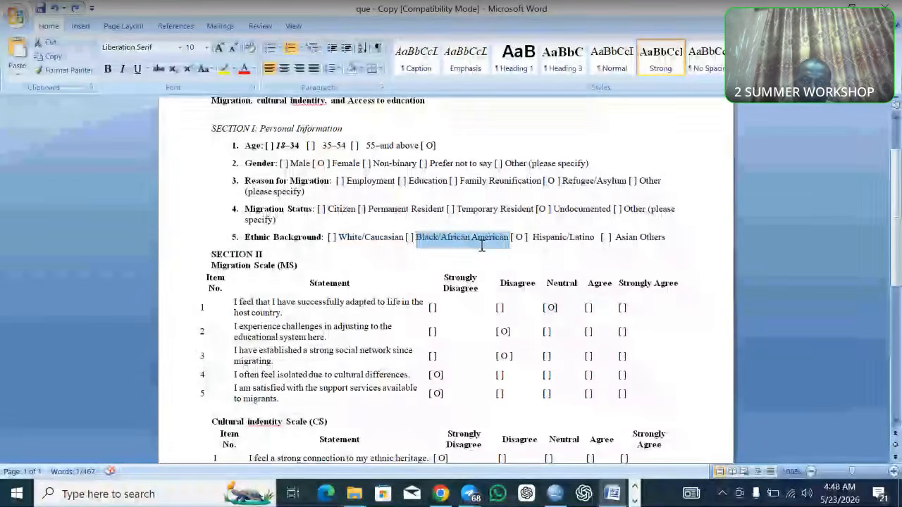
left_click(612, 488)
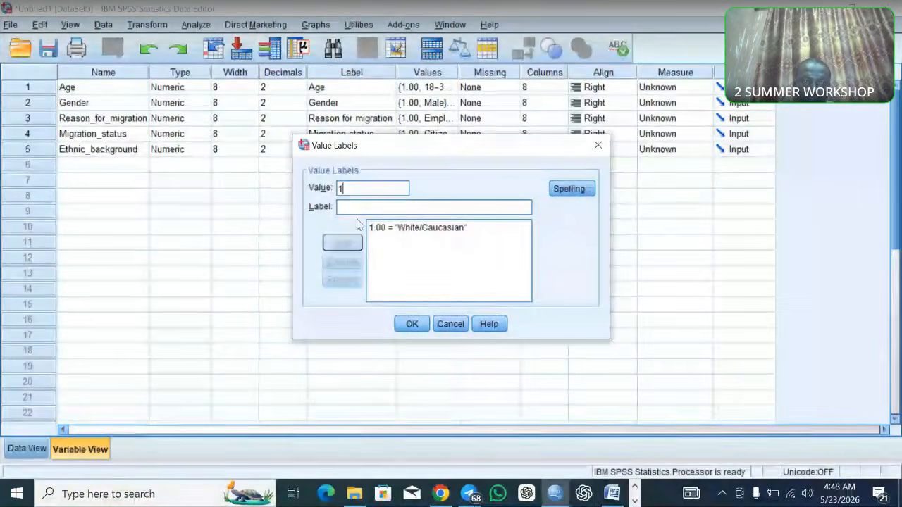
left_click(346, 208)
key("ctrl+v")
left_click(359, 243)
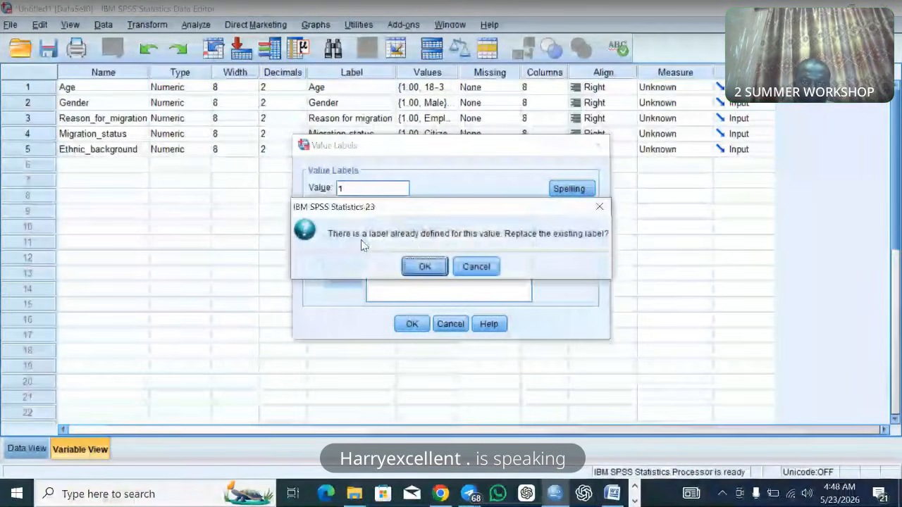
left_click(603, 210)
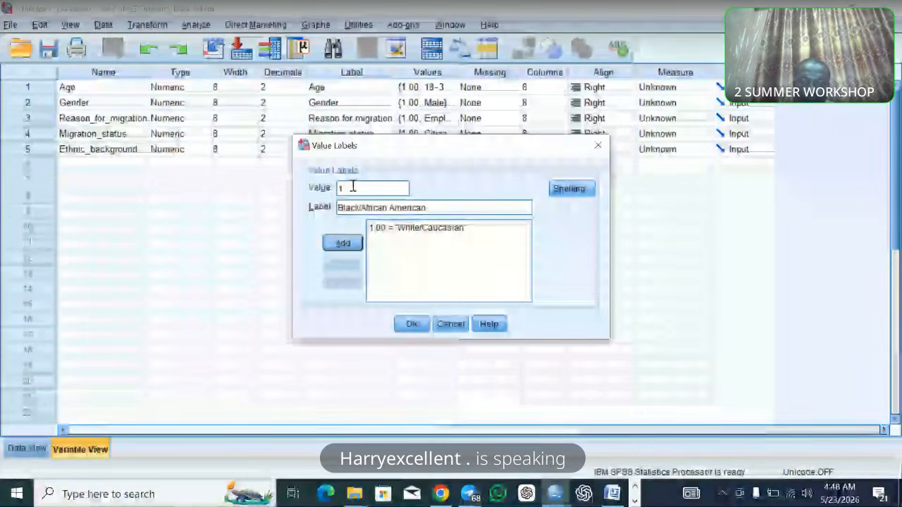
key("BackSpace")
type("2")
left_click(343, 243)
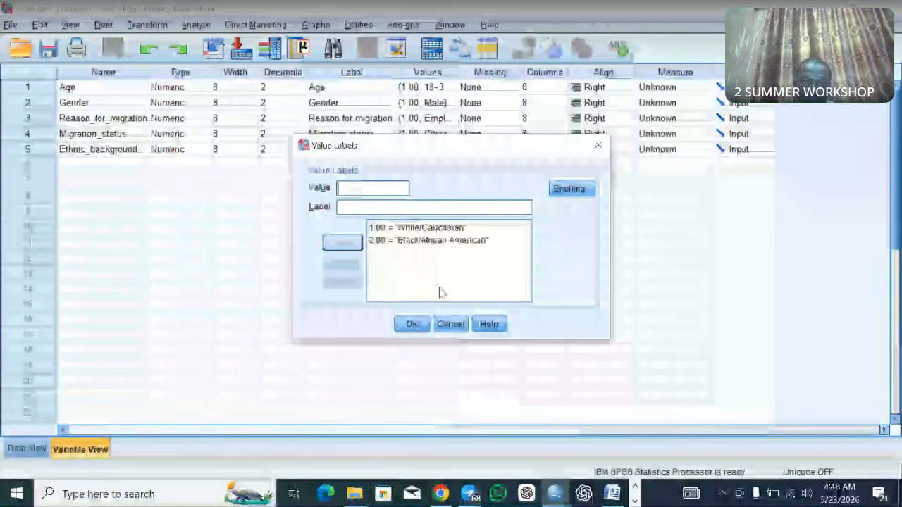
- Copy the Hispanic/Latino option from the Word questionnaire and add it to Ethnic_background in SPSS as 3 = Hispanic/Latino
left_click(566, 496)
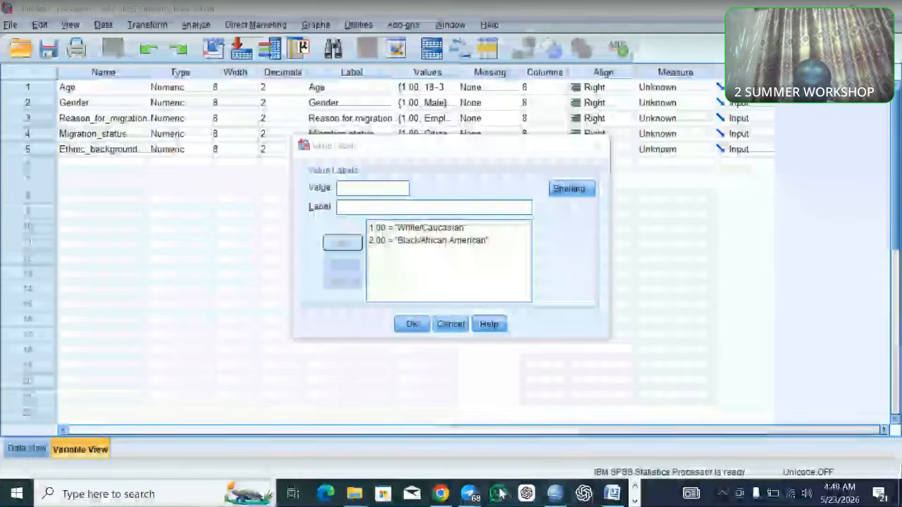
left_click(555, 495)
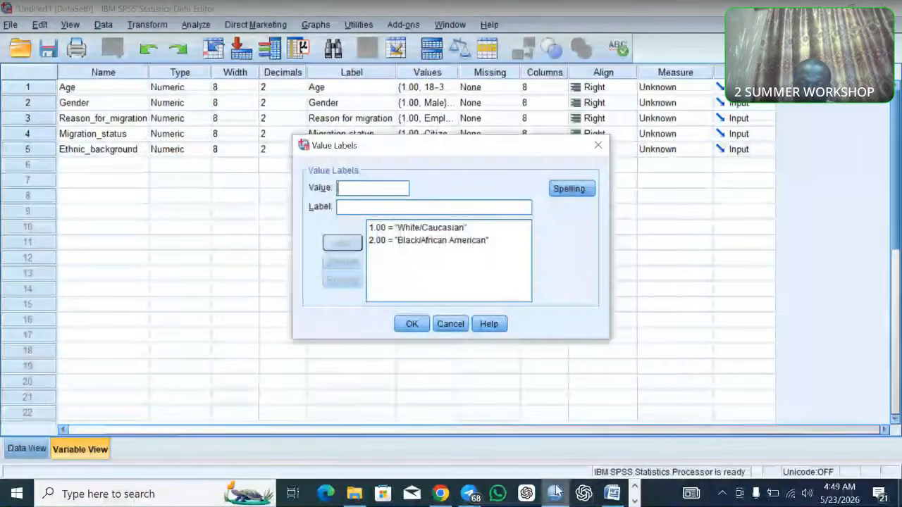
left_click(610, 493)
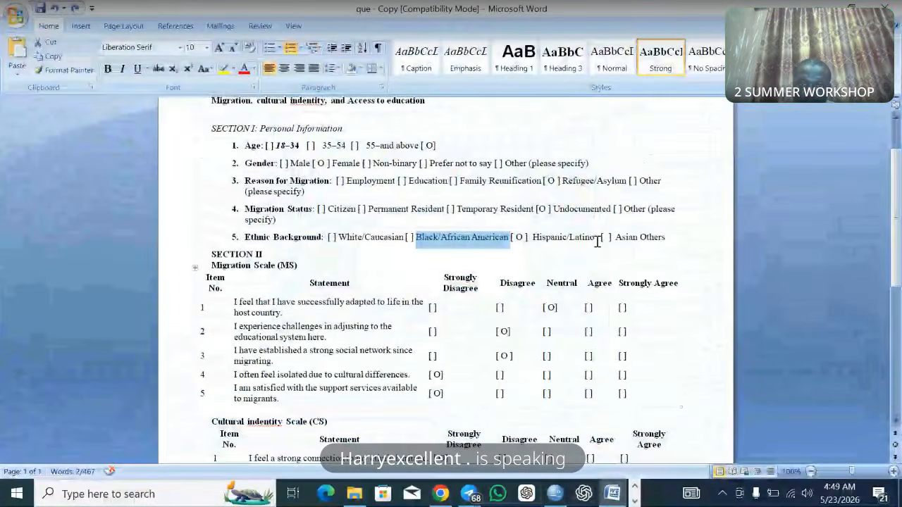
left_click_drag(598, 241, 542, 237)
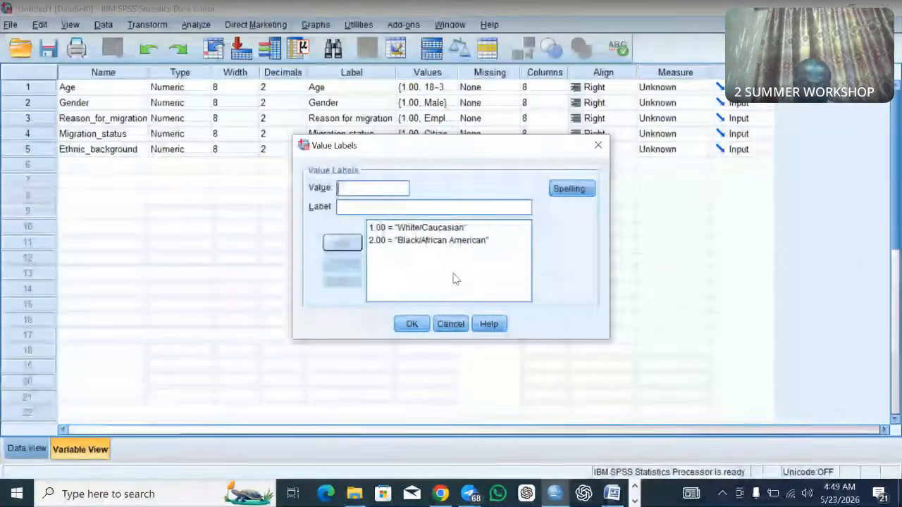
key("Tab")
type("Hispanic/Latino")
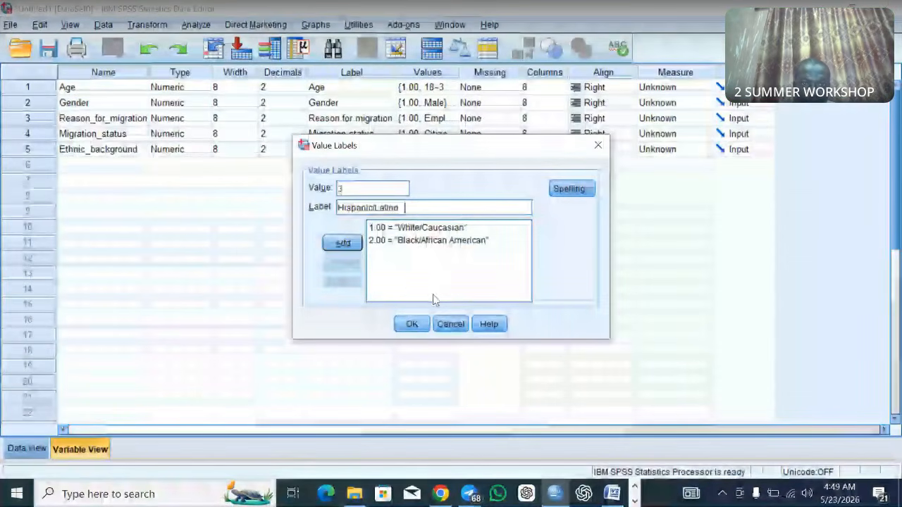
left_click(343, 242)
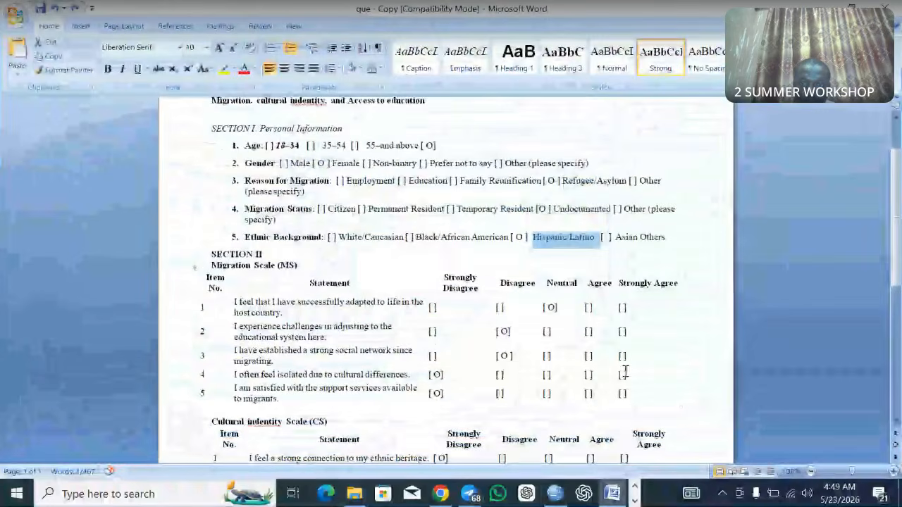
- Copy Asian Others from the Word questionnaire, add it to Ethnic_background in SPSS as 4 = Asian Others, and confirm the value labels
left_click_drag(615, 237, 657, 237)
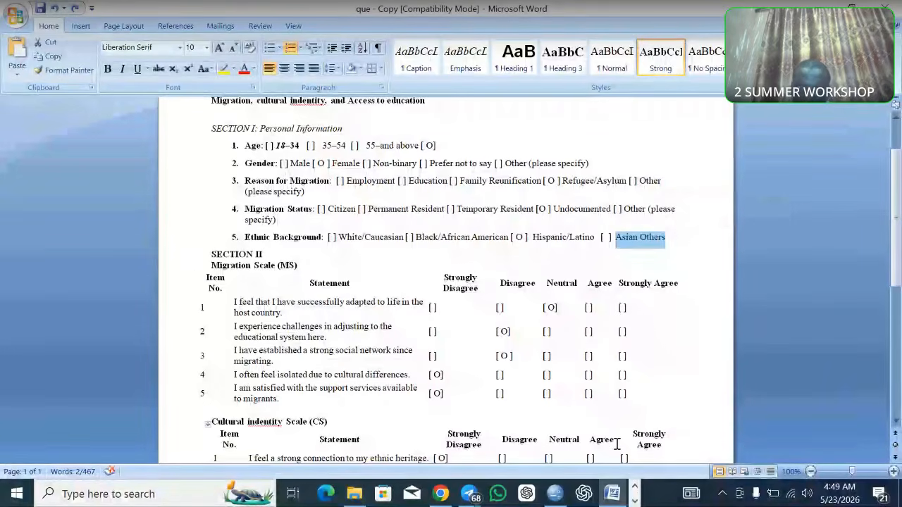
left_click(611, 493)
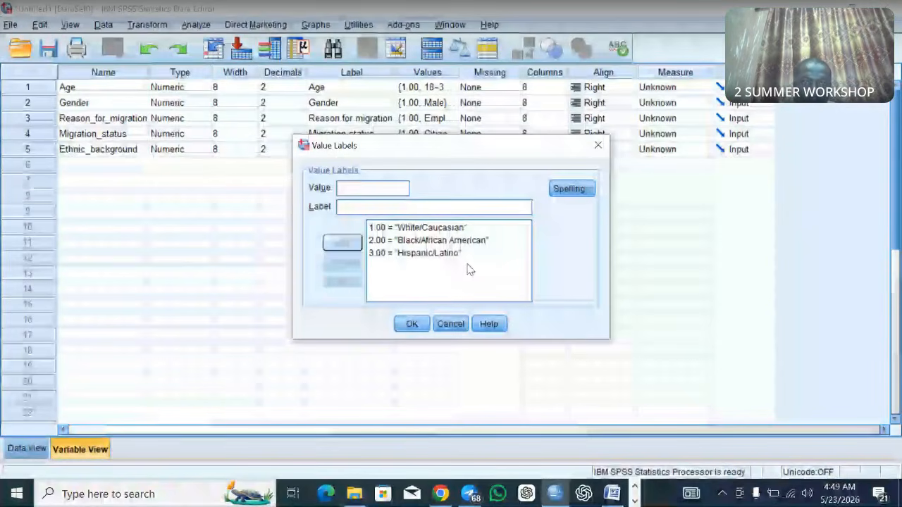
type("4")
left_click(380, 207)
type("Asian Others")
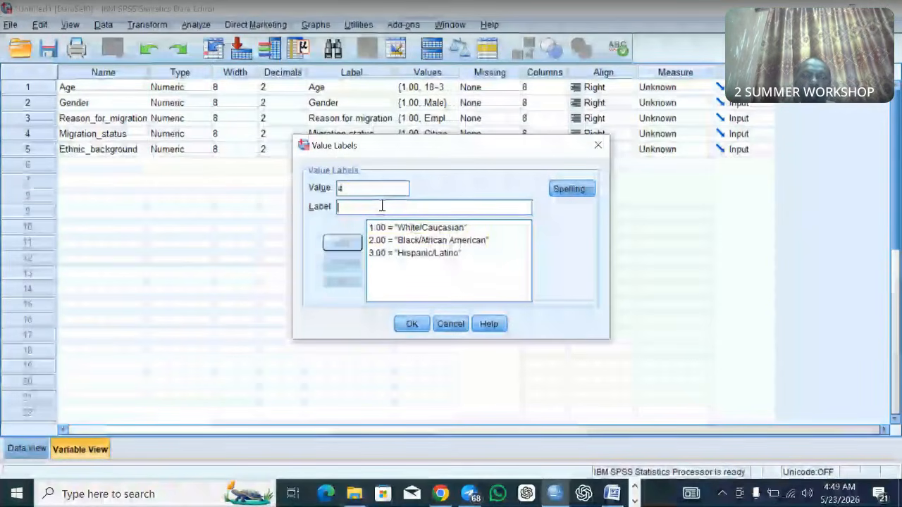
left_click(343, 242)
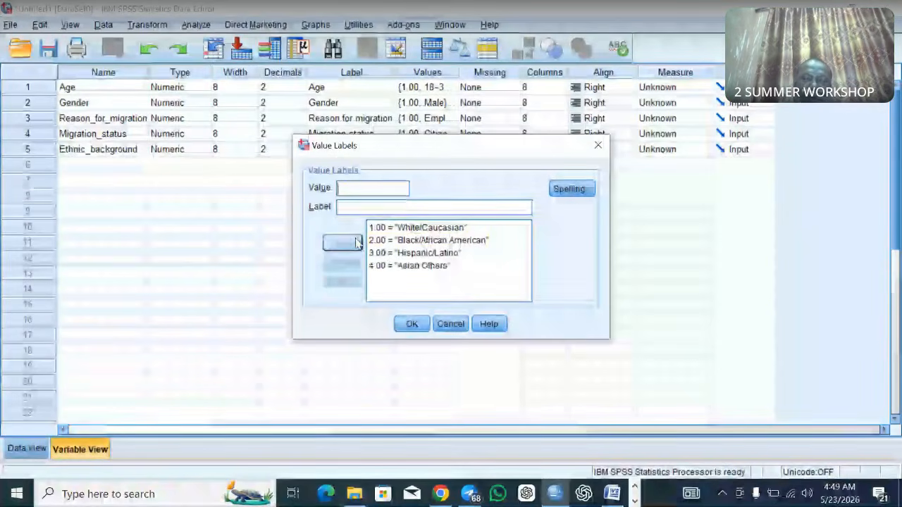
left_click(415, 327)
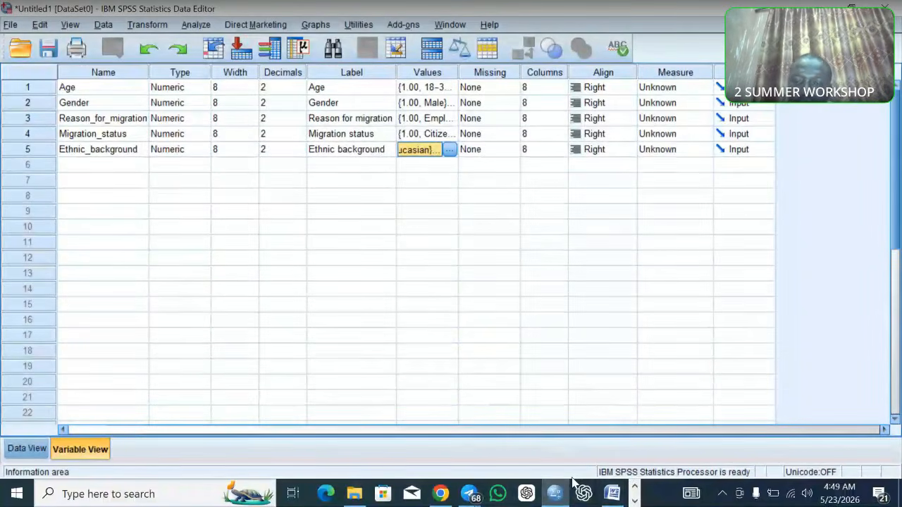
- Check the Migration Scale items in the Word questionnaire and name the sixth SPSS variable MS1
left_click(613, 495)
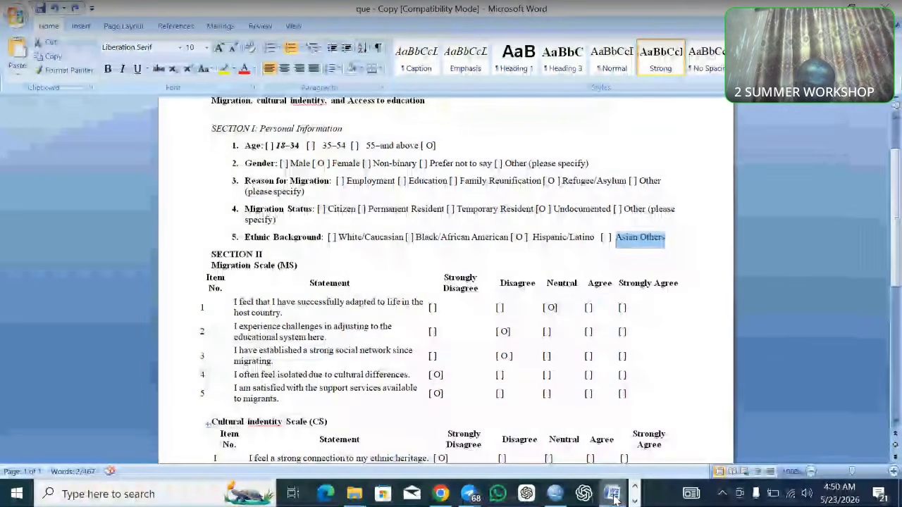
left_click(613, 496)
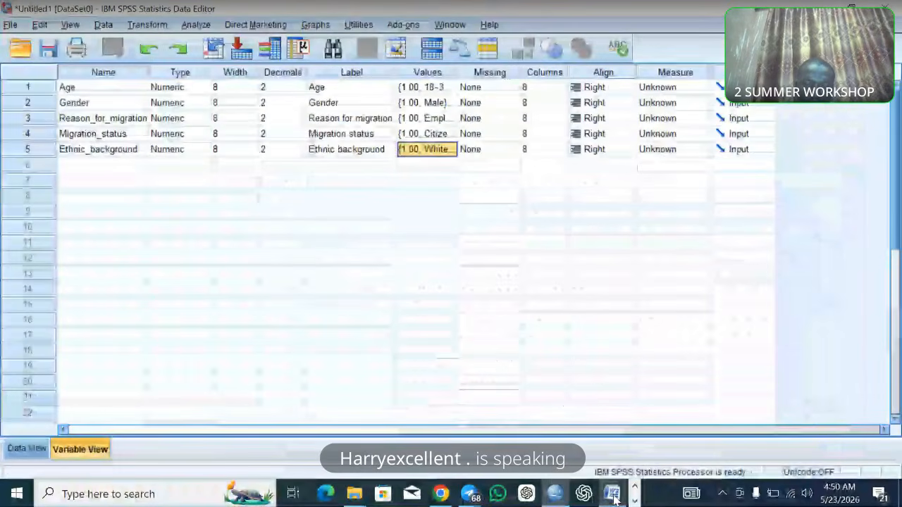
left_click(113, 165)
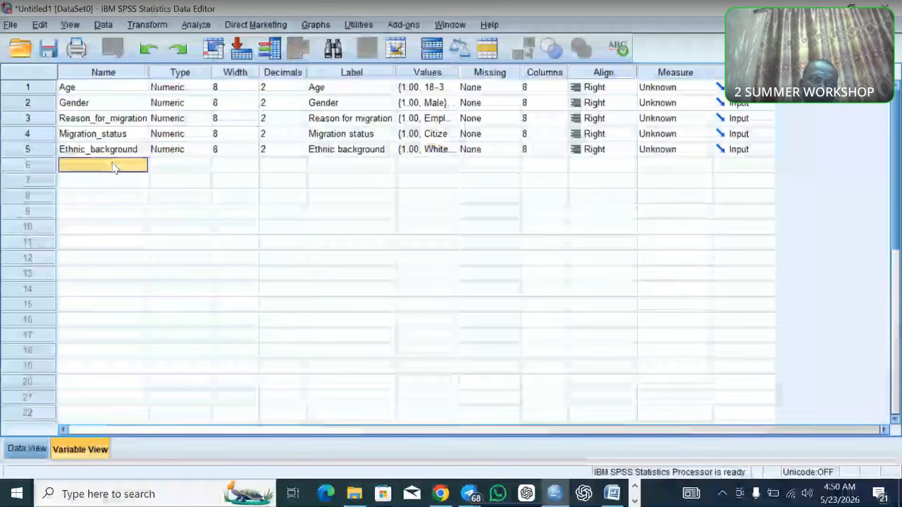
type("MS")
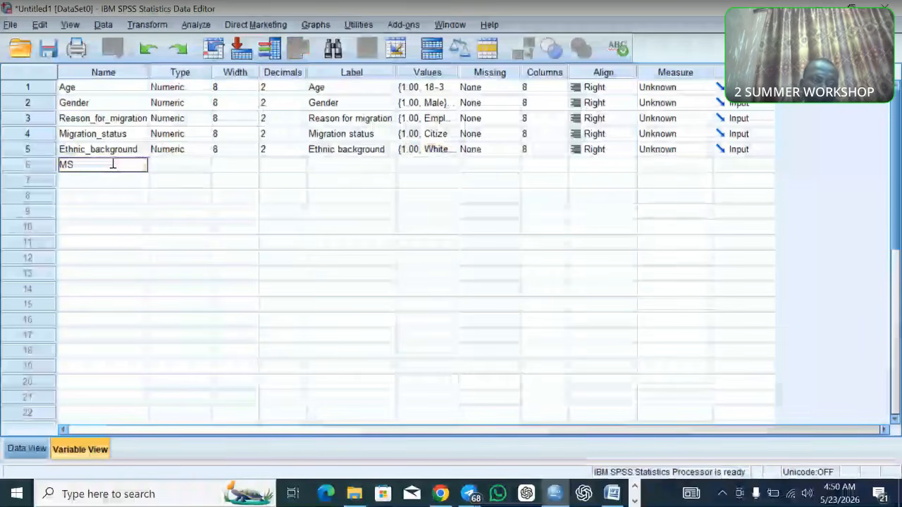
type("1")
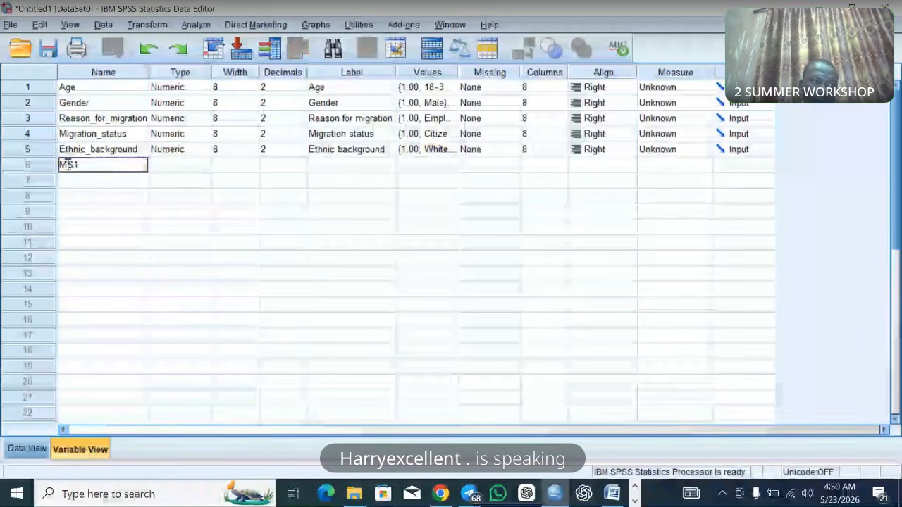
left_click_drag(74, 164, 69, 164)
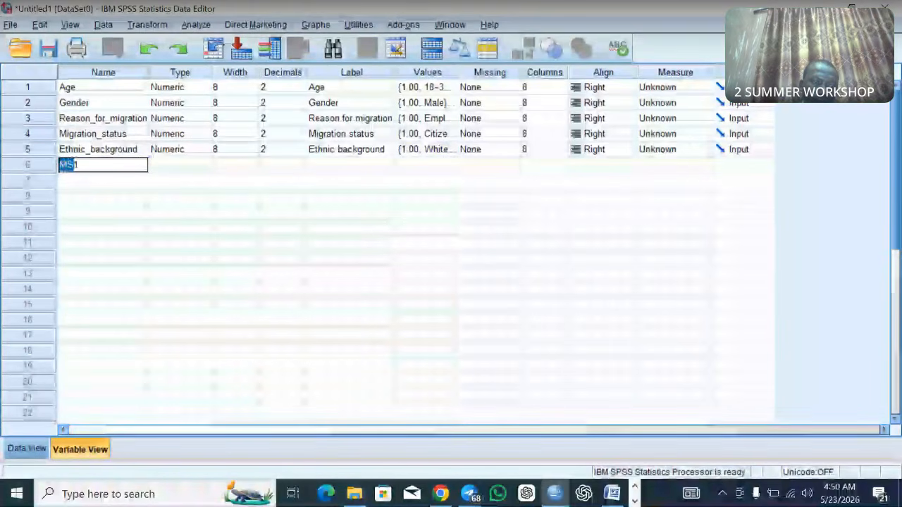
- Add the variables MS2 and MS3 in rows 7 and 8 for the second and third Migration Scale items
left_click(109, 182)
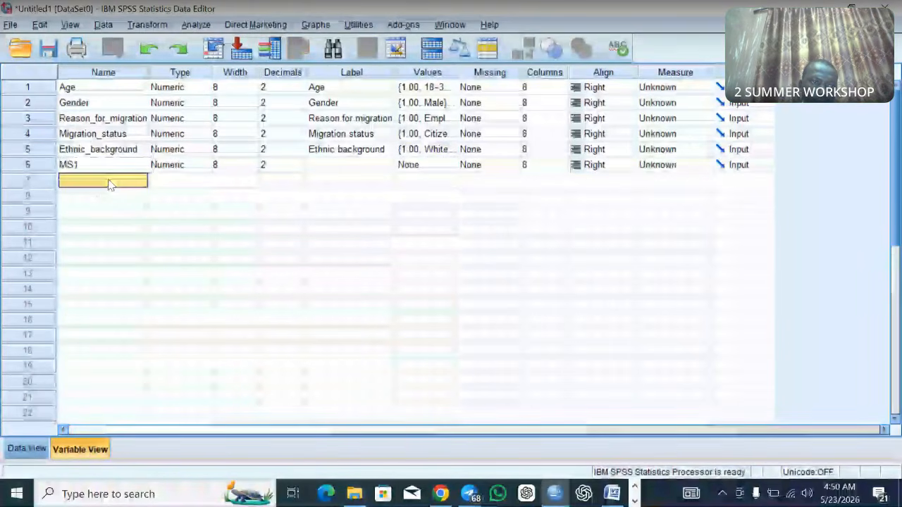
type("MS2")
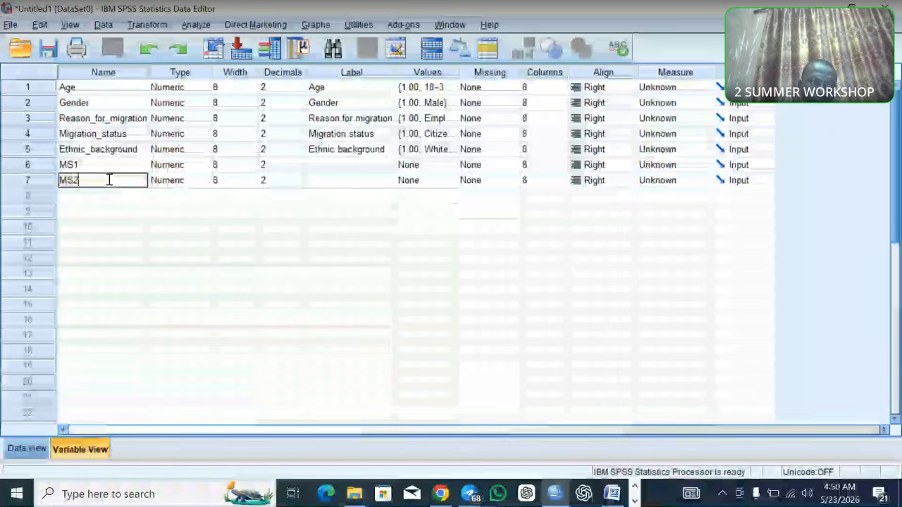
left_click(95, 193)
type("MS")
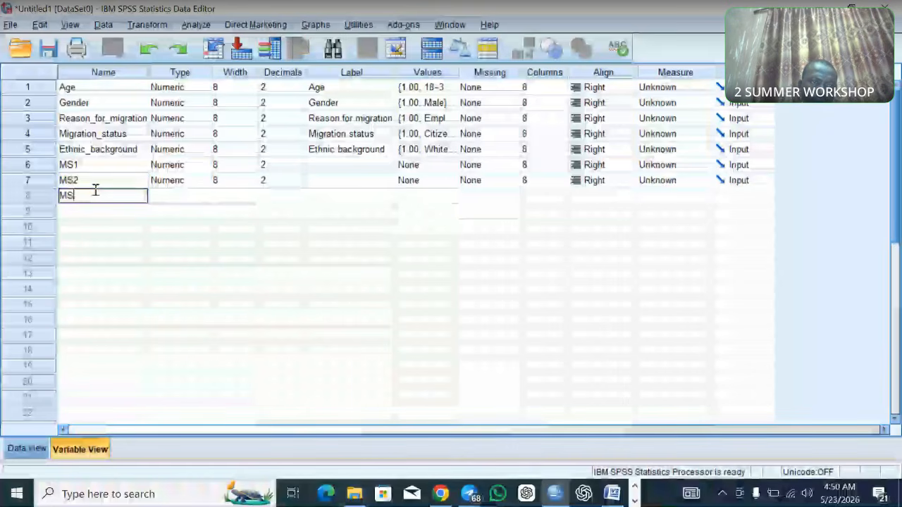
type("3")
- Add the variables MS4 and MS5 in rows 9 and 10 for the last two Migration Scale items
left_click(92, 211)
left_click(91, 215)
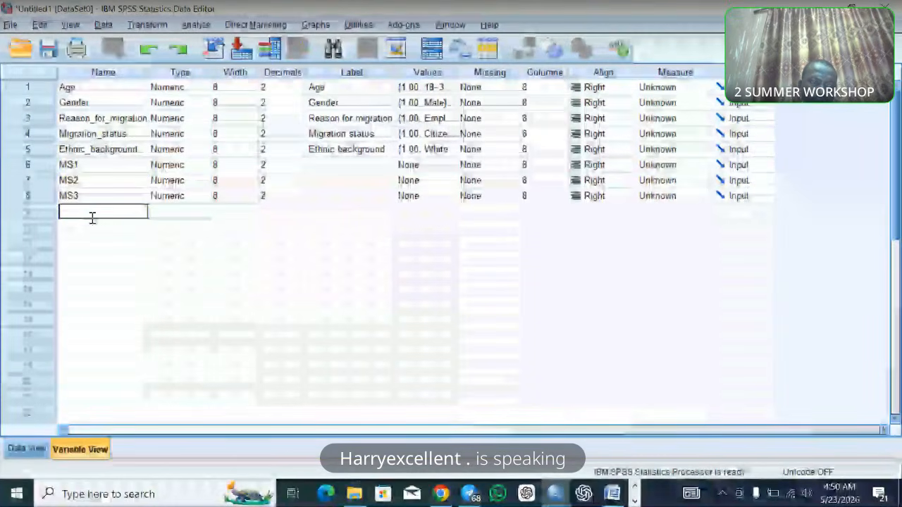
type("MS4")
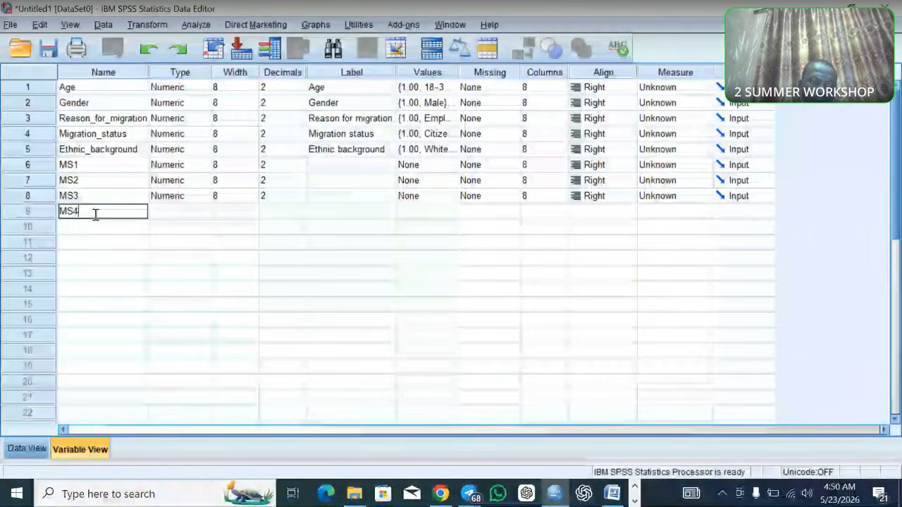
left_click(89, 227)
left_click(89, 226)
type("MS")
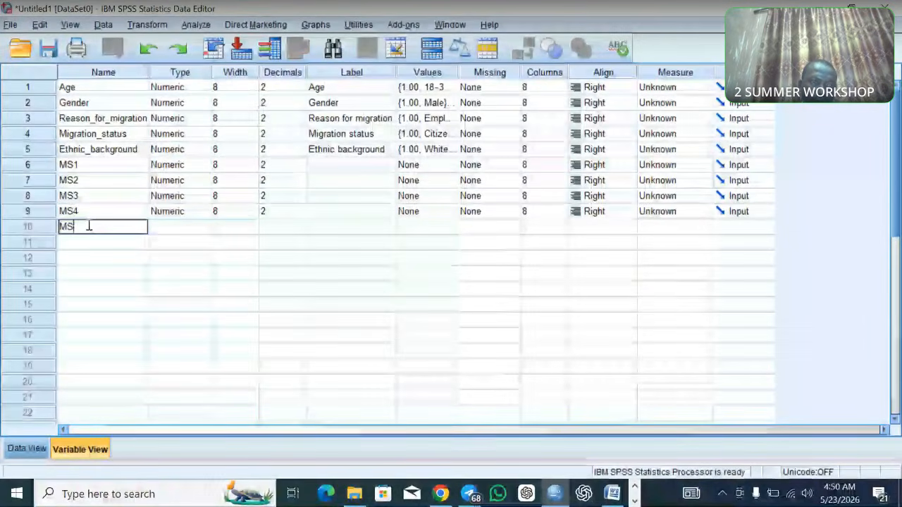
type("5")
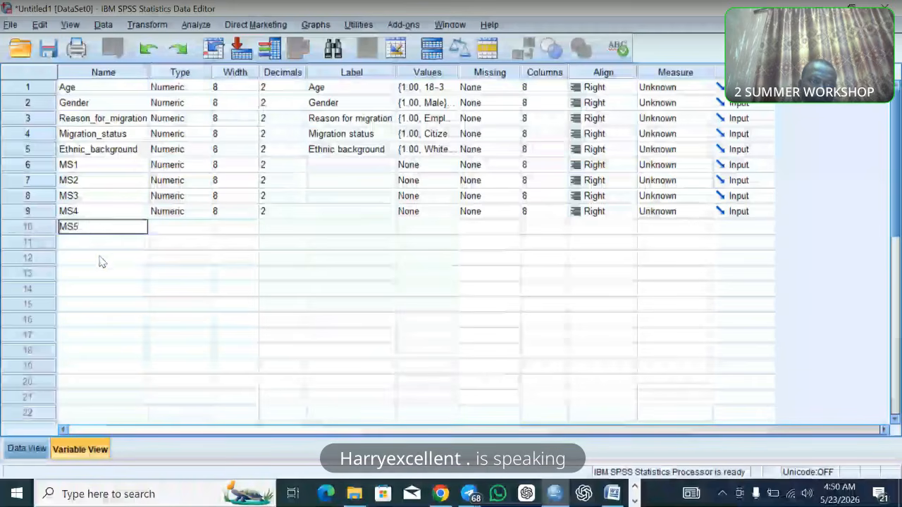
left_click(100, 259)
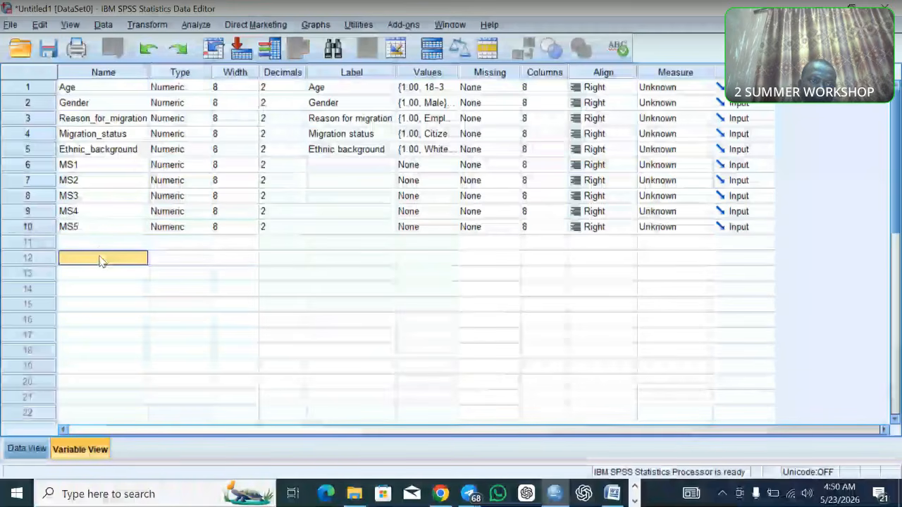